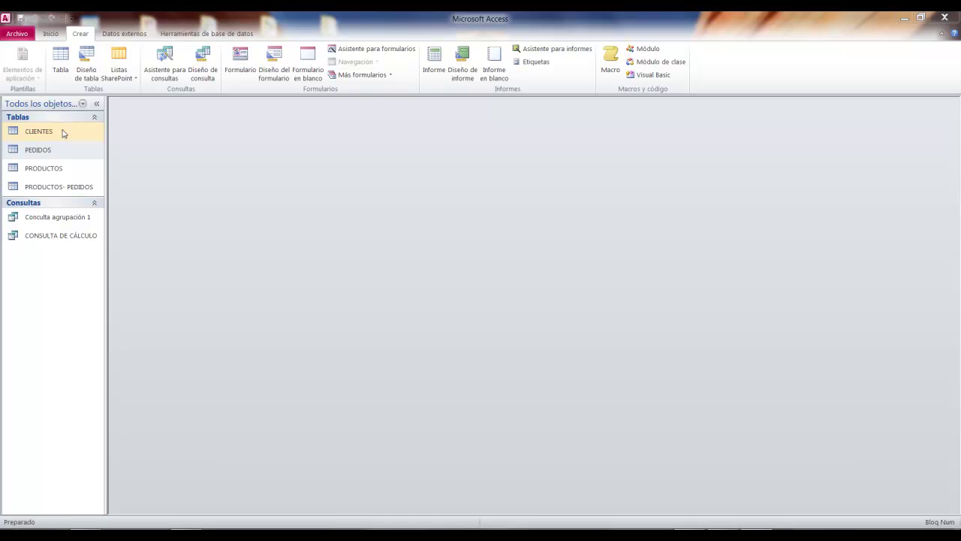
- Open the PEDIDOS table and examine its FORMA DE PAGO column
left_click(65, 154)
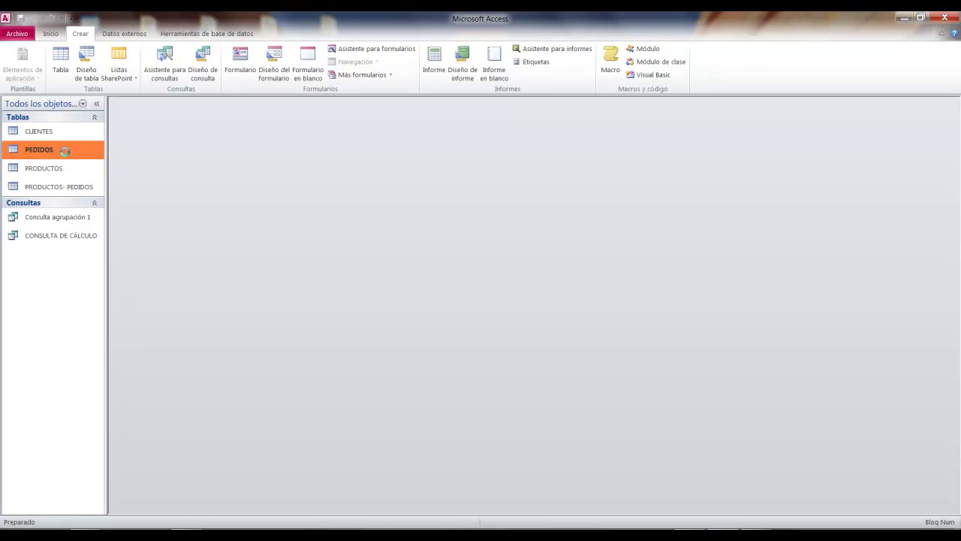
double_click(65, 154)
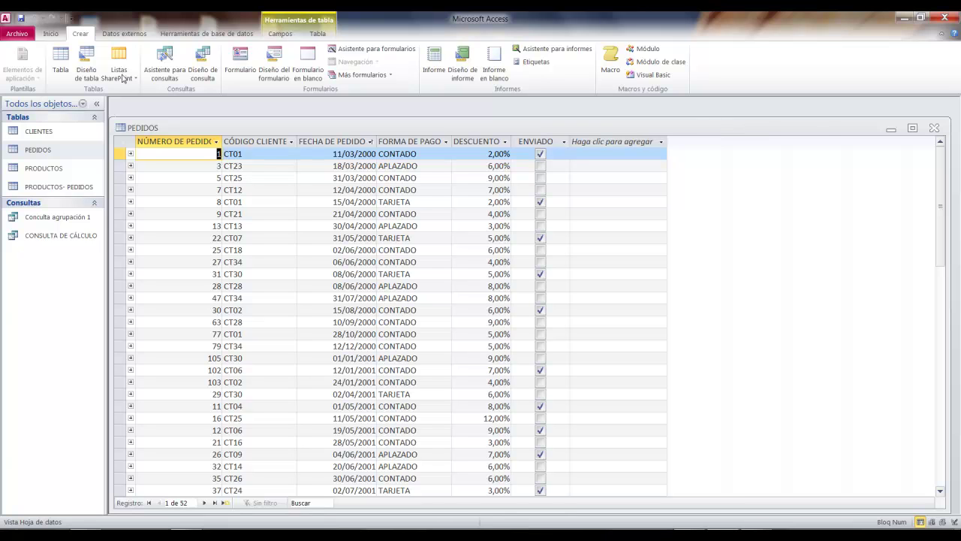
left_click(430, 140)
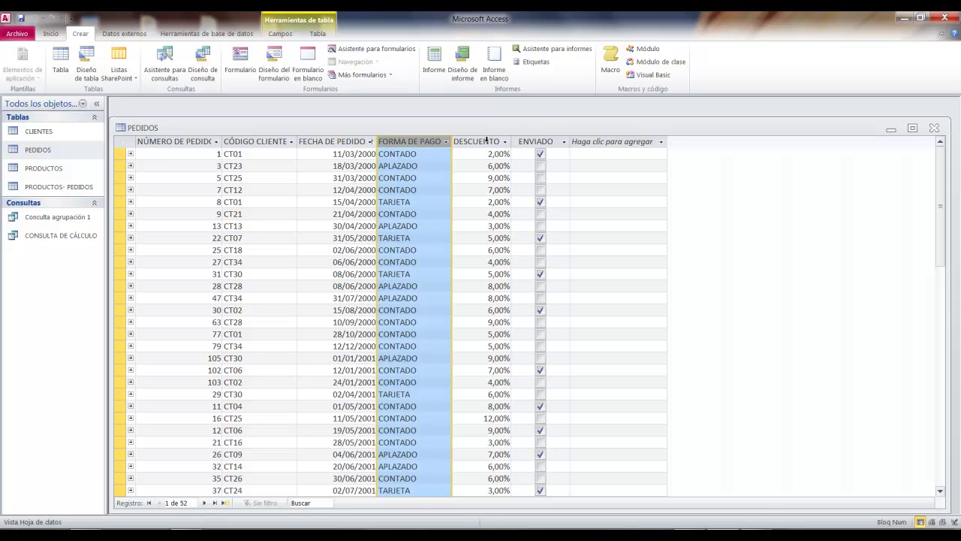
left_click(430, 167)
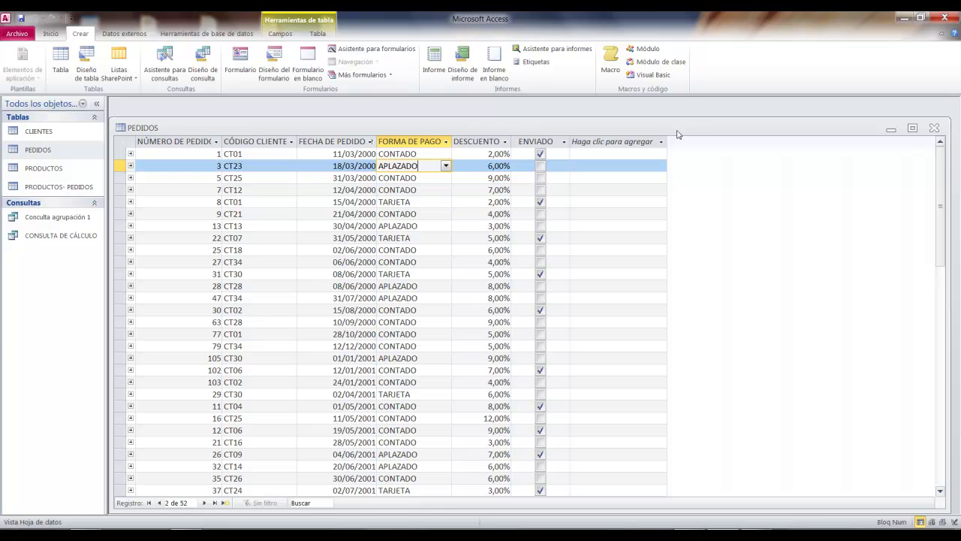
left_click_drag(354, 132, 389, 123)
- Open the CLIENTES table, examine its POBLACIÓN column, and arrange its window so PEDIDOS can be seen too
double_click(66, 130)
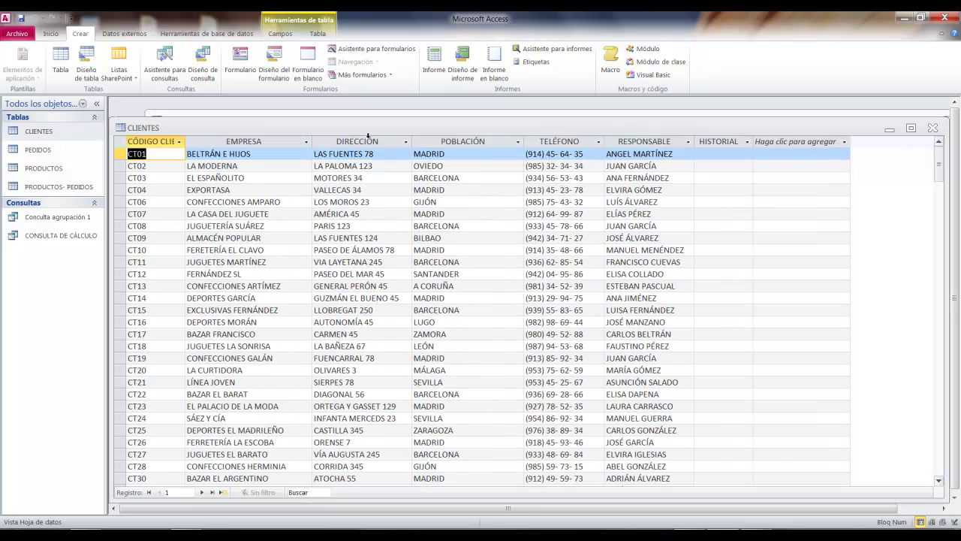
left_click(476, 140)
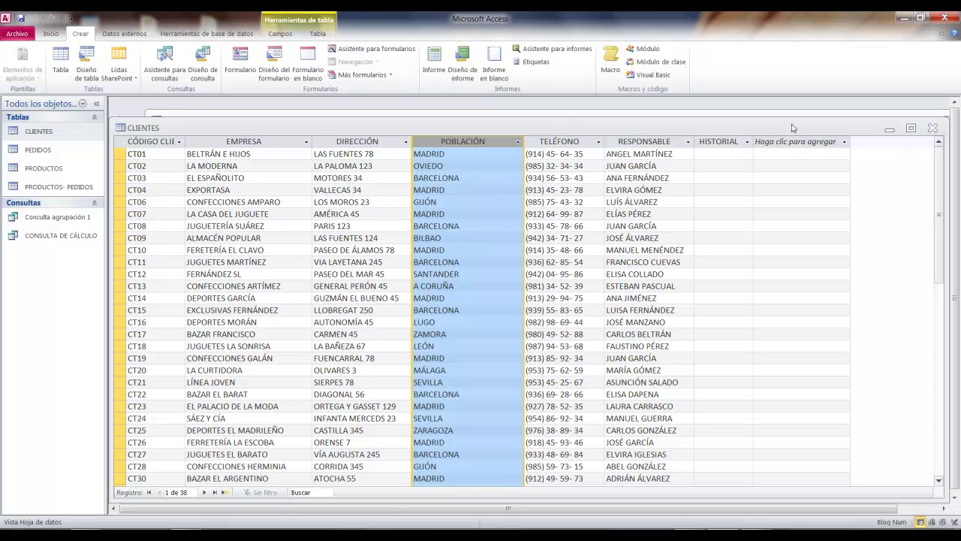
left_click(910, 128)
left_click_drag(791, 169, 792, 200)
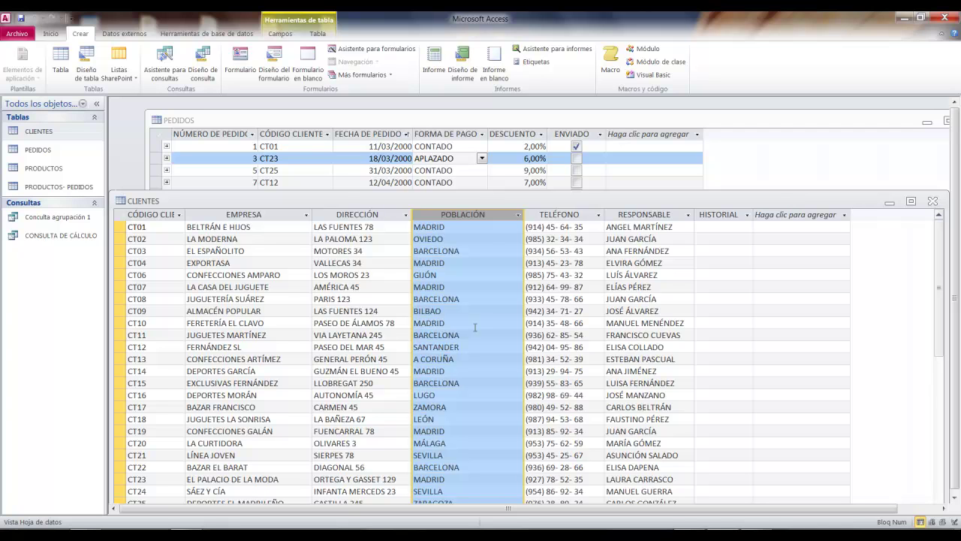
- Close the CLIENTES and PEDIDOS tables
left_click(933, 201)
left_click_drag(906, 121, 848, 118)
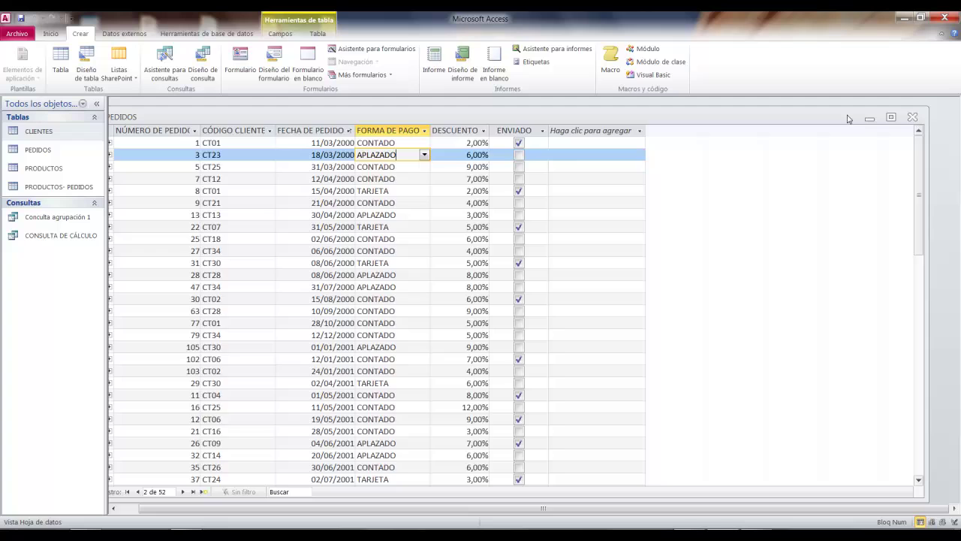
left_click(912, 117)
- Open the database relationships diagram and enlarge its window and the CLIENTES and PEDIDOS boxes to show all their fields
left_click(179, 35)
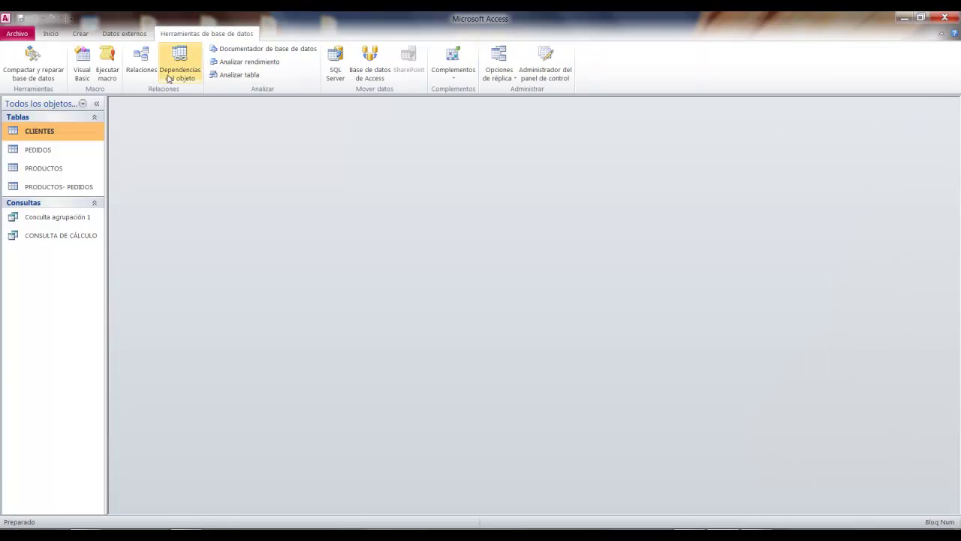
left_click(141, 60)
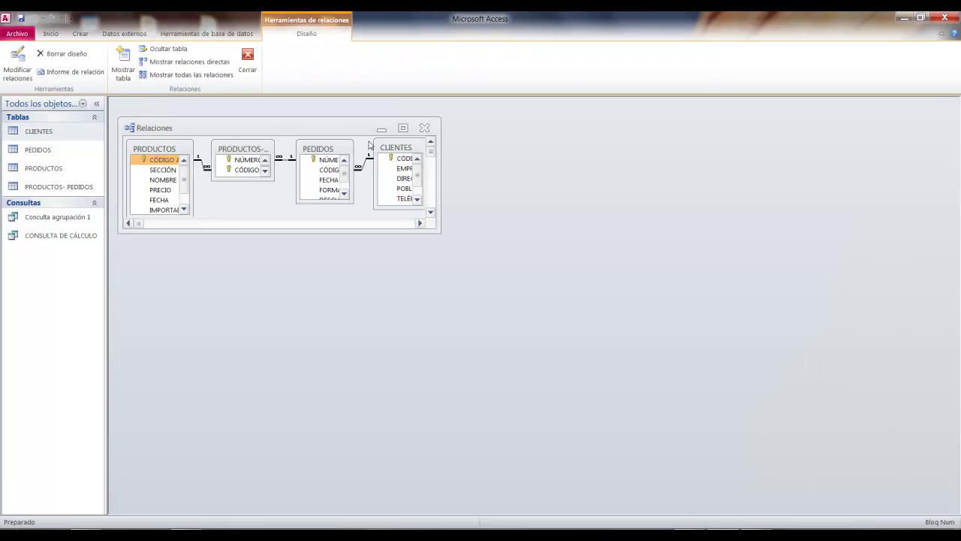
left_click_drag(441, 235, 590, 339)
left_click_drag(424, 208, 492, 249)
left_click_drag(439, 149, 488, 163)
left_click_drag(349, 199, 385, 227)
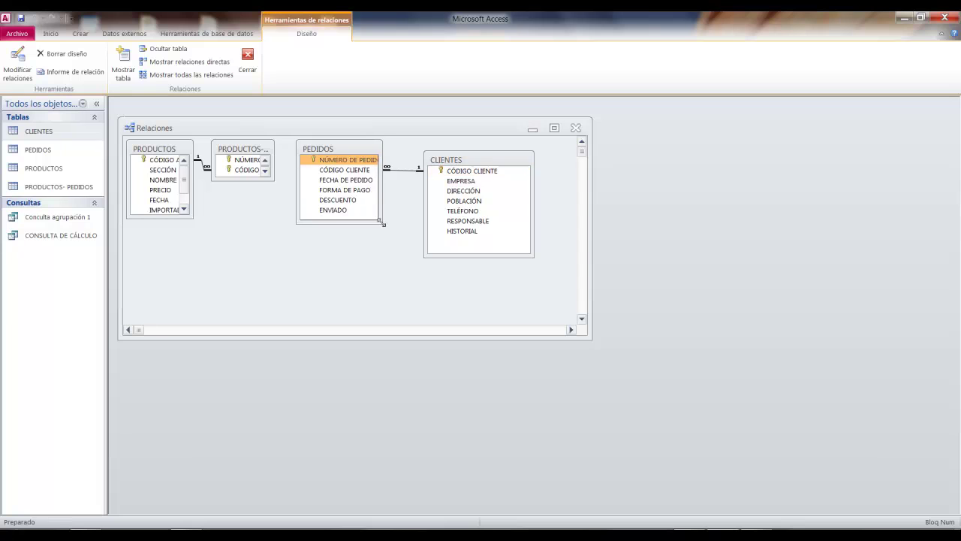
- Rearrange the CLIENTES and PEDIDOS boxes to examine their CÓDIGO CLIENTE relationship, and close the relationships diagram
left_click_drag(478, 163, 513, 182)
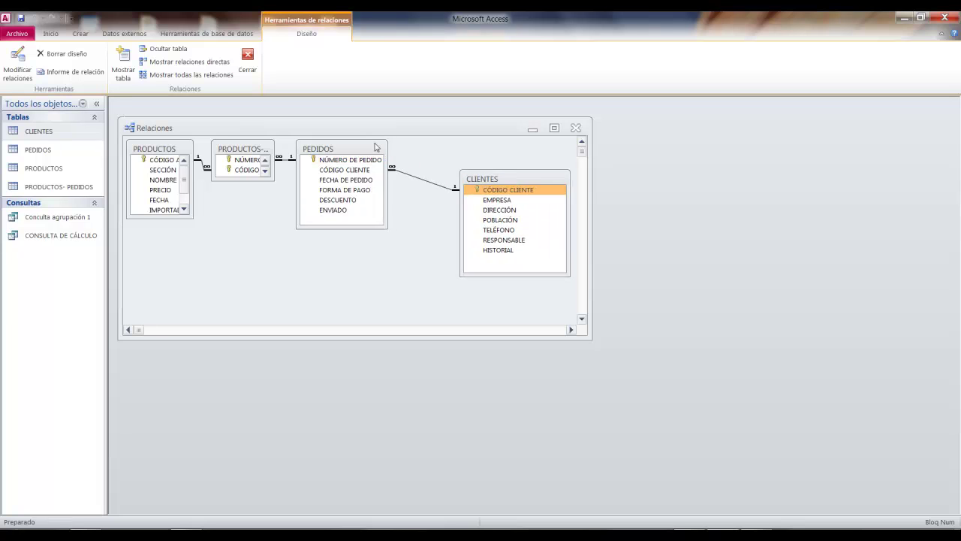
left_click_drag(362, 149, 379, 173)
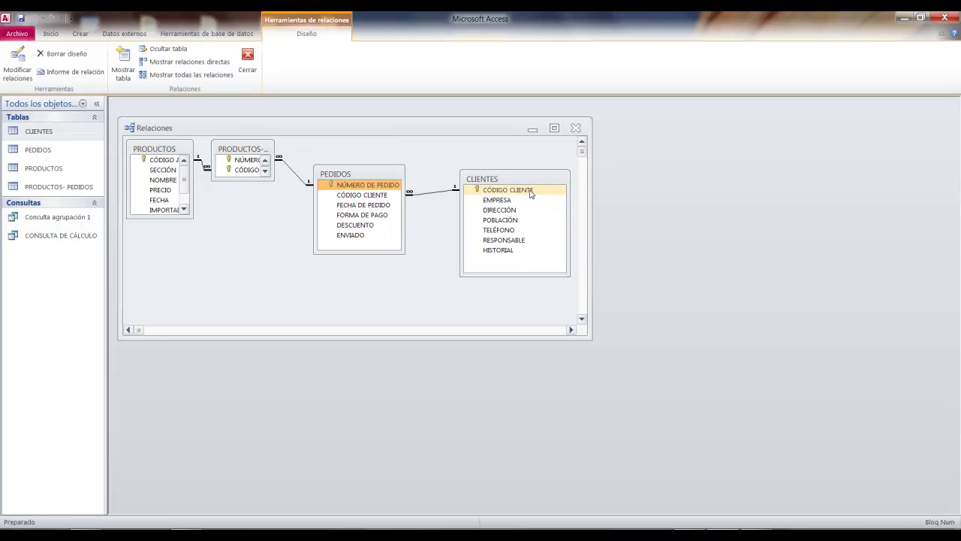
left_click_drag(534, 182, 540, 175)
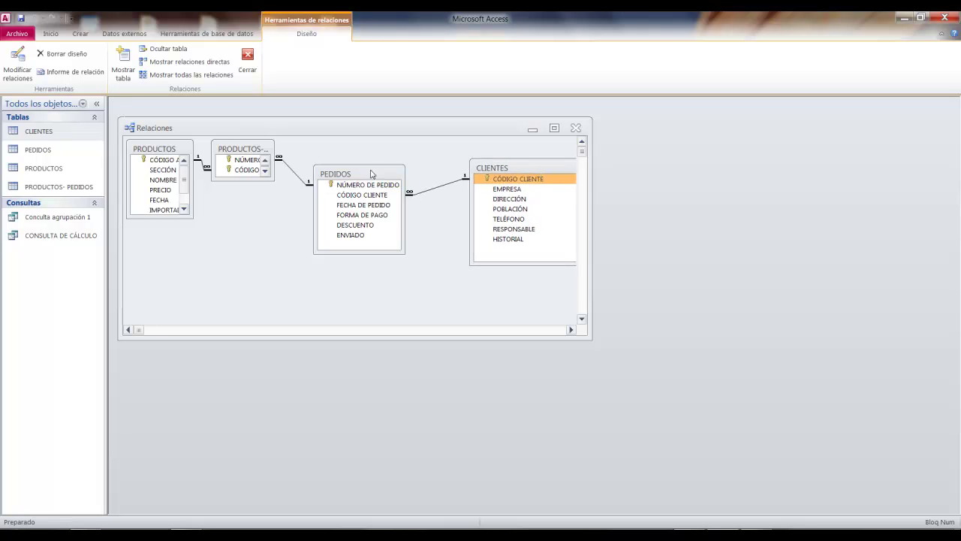
left_click_drag(371, 176, 373, 165)
left_click_drag(500, 168, 490, 159)
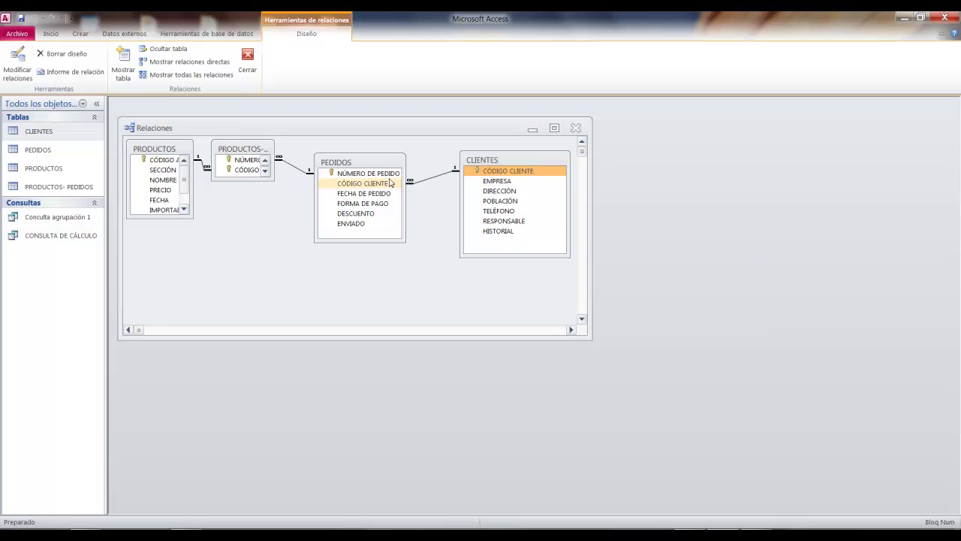
left_click(576, 129)
left_click(430, 307)
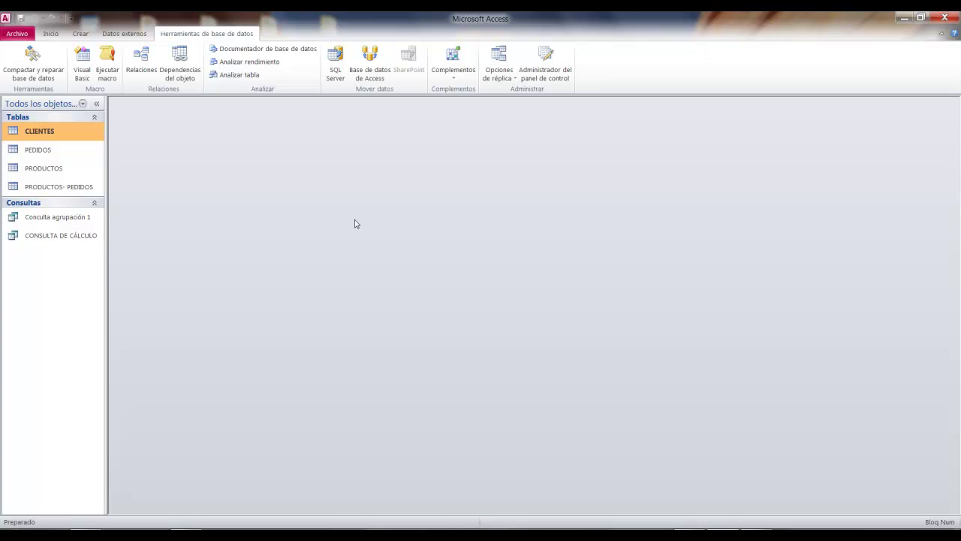
- Start a new query in design view and move the table selection dialog clear of the design grid
left_click(80, 33)
left_click(203, 64)
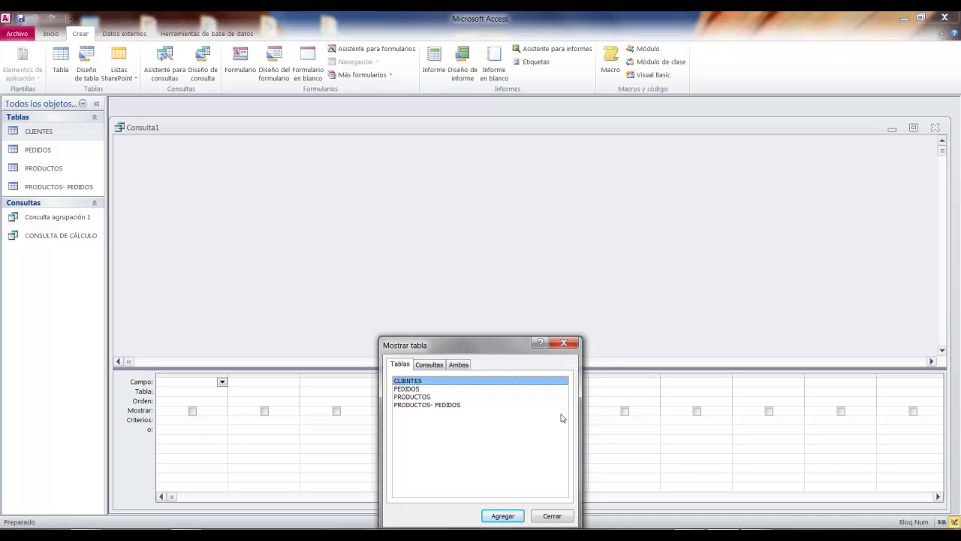
left_click_drag(454, 351, 432, 163)
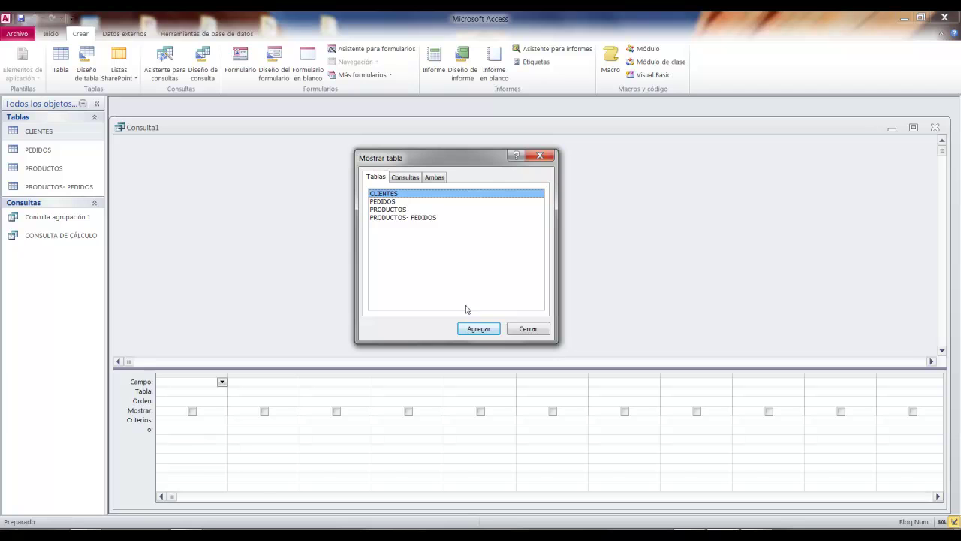
- Add the CLIENTES and PEDIDOS tables to the query one at a time
left_click(481, 328)
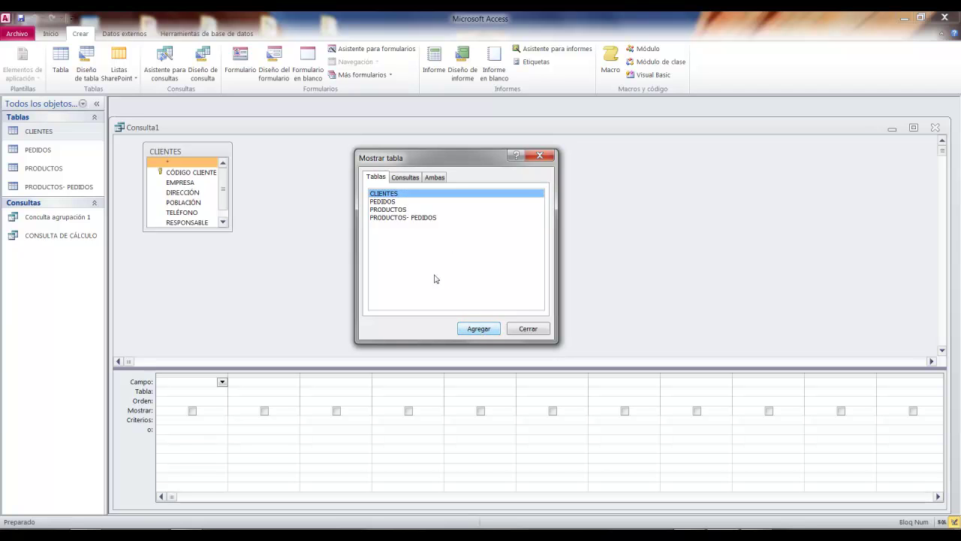
left_click(388, 201)
left_click(480, 328)
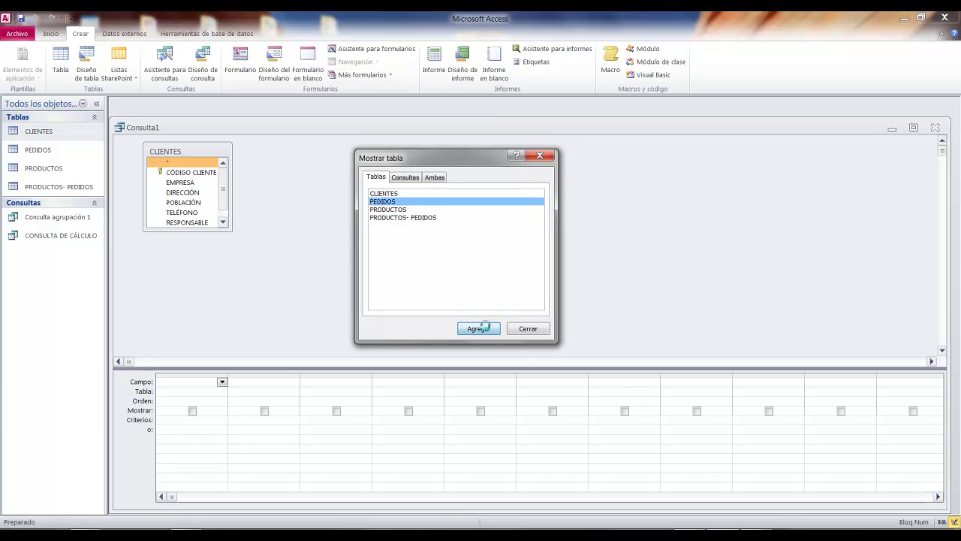
left_click(540, 332)
- Remove the PEDIDOS and CLIENTES tables from the query design
right_click(308, 150)
left_click(334, 155)
right_click(221, 150)
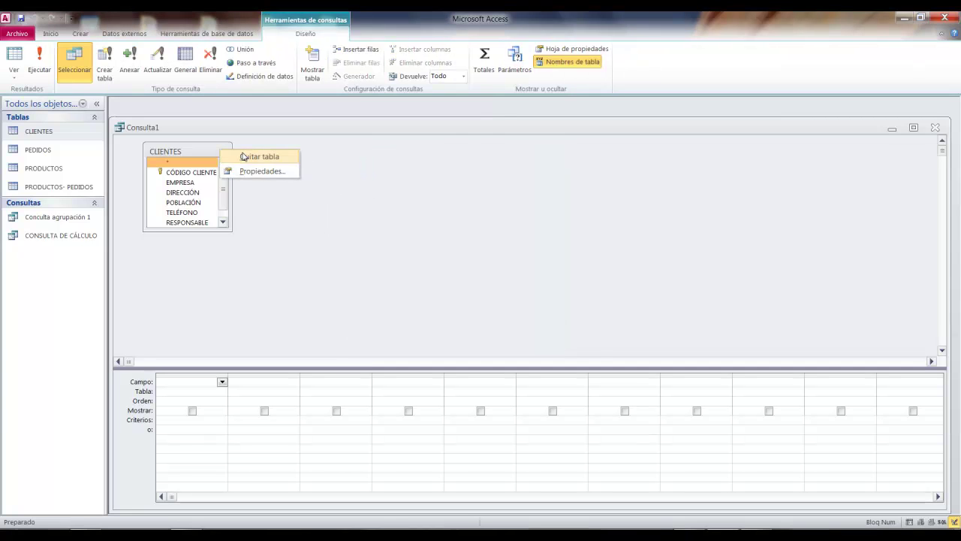
left_click(244, 154)
- Add the CLIENTES and PEDIDOS tables to the query together, selecting both at once
left_click(313, 64)
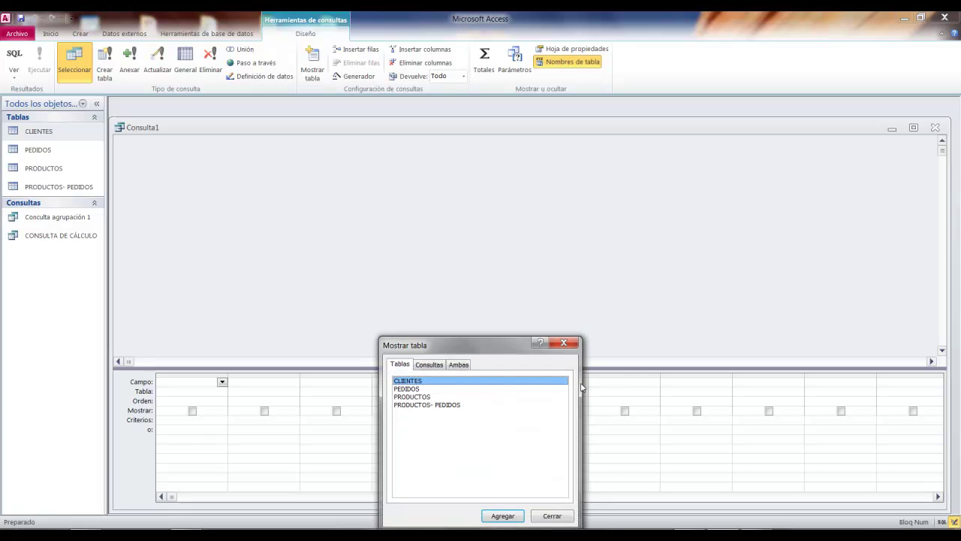
left_click_drag(468, 340, 470, 181)
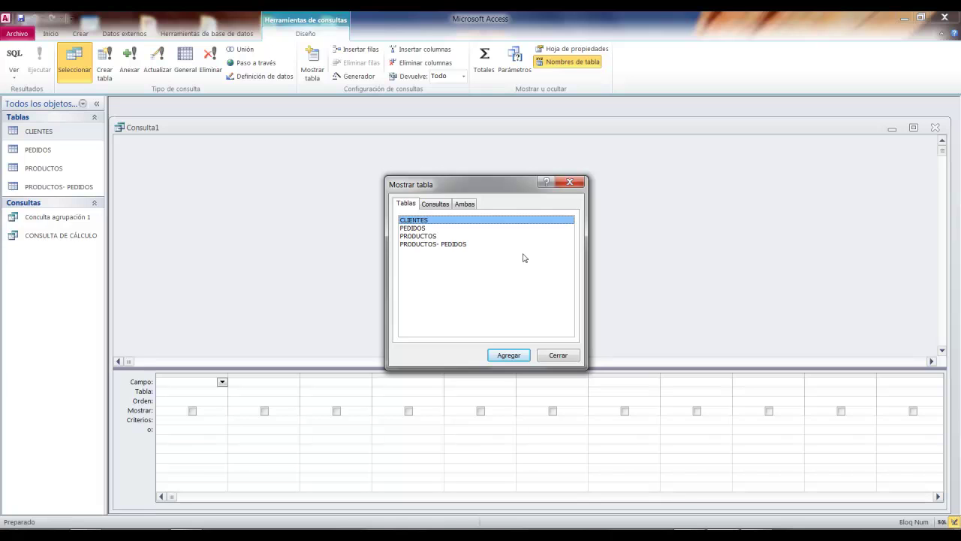
left_click(425, 228, "ctrl")
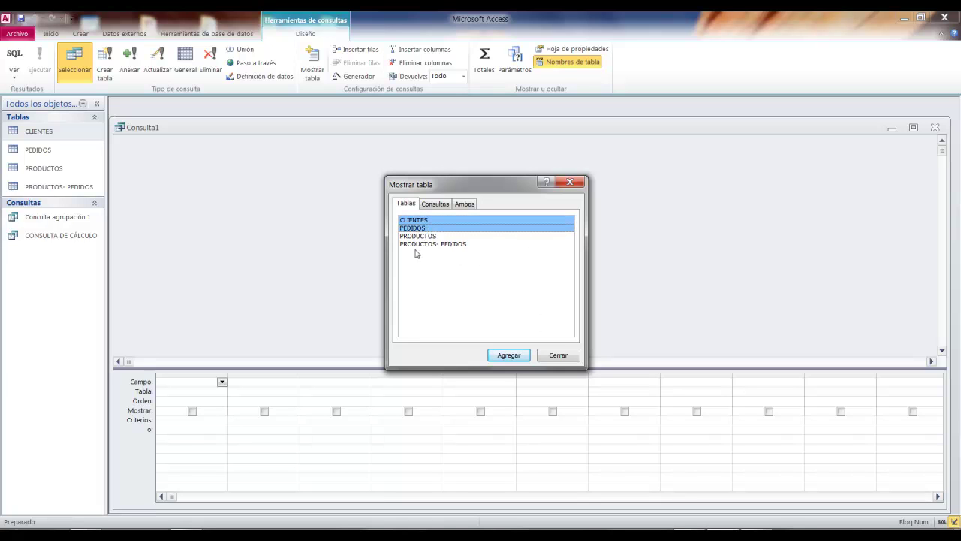
left_click(505, 355)
left_click(563, 357)
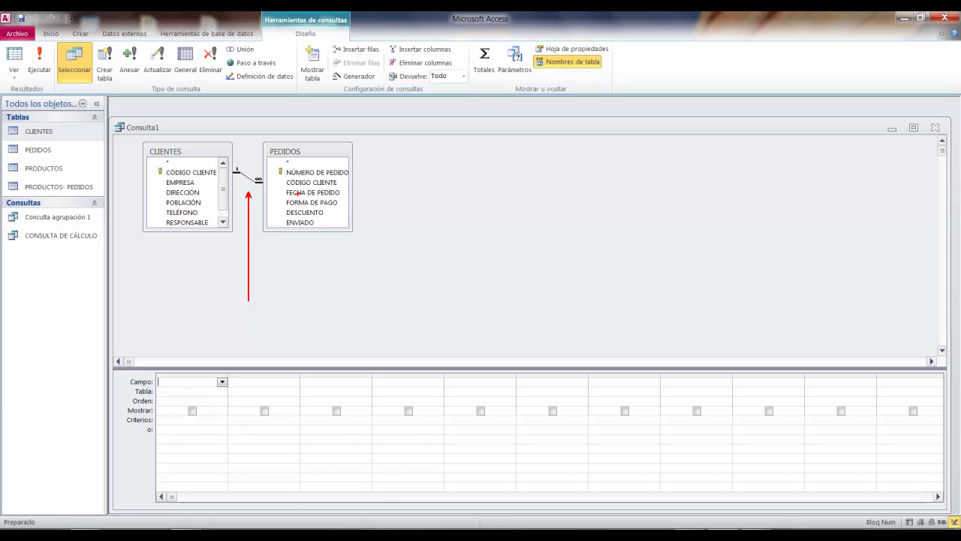
- Move the PEDIDOS box farther from CLIENTES and enlarge the CLIENTES box to show all its fields
left_click_drag(251, 170, 259, 117)
left_click_drag(341, 151, 369, 151)
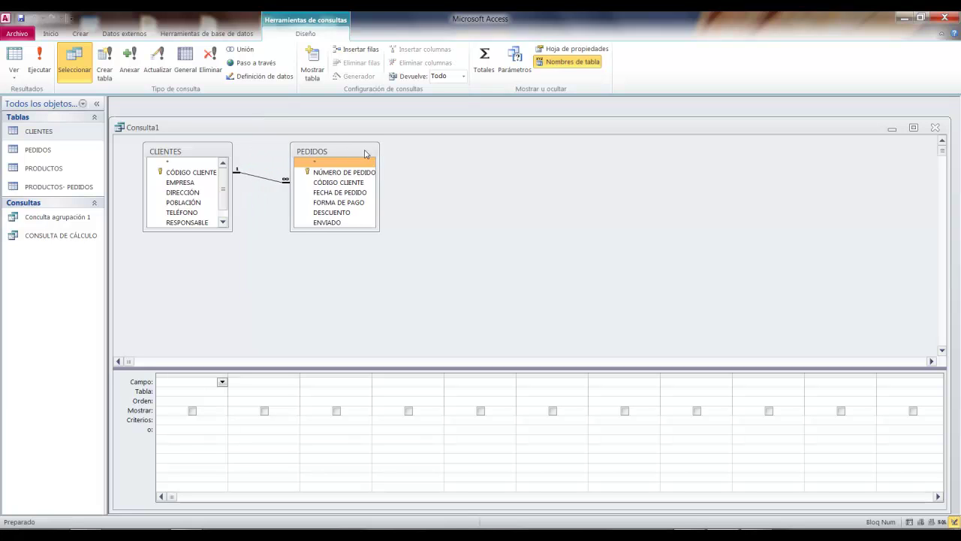
left_click_drag(232, 230, 258, 247)
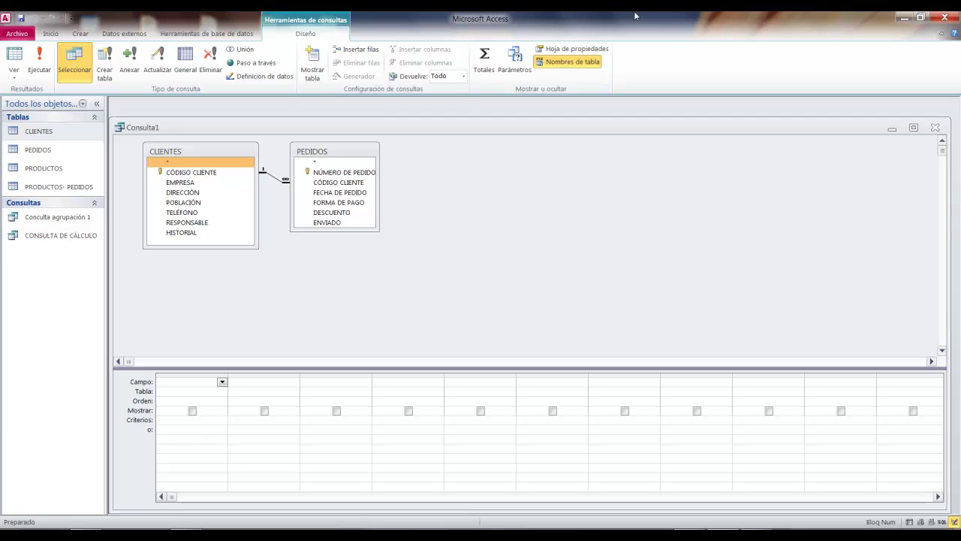
- Add the POBLACIÓN and EMPRESA fields from CLIENTES and FORMA DE PAGO from PEDIDOS to the query grid
double_click(183, 202)
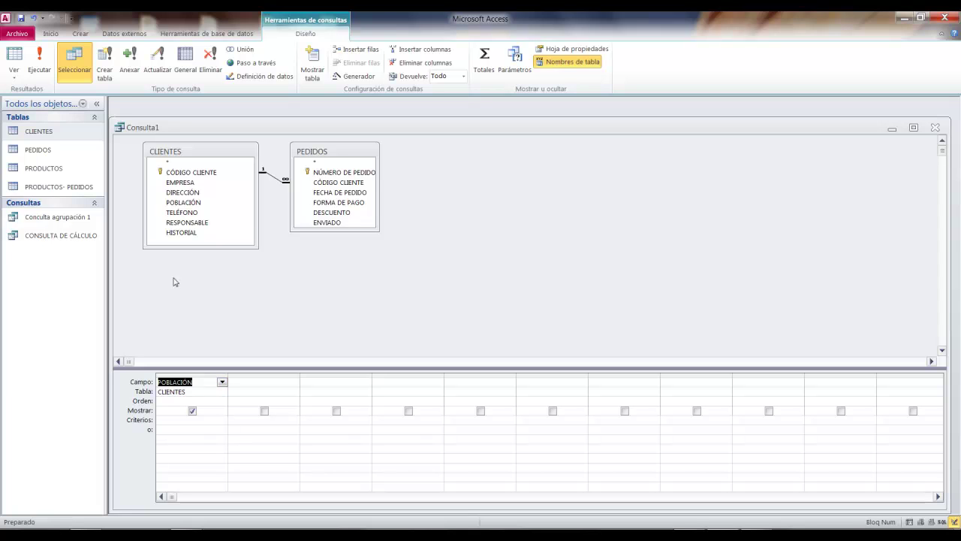
left_click(158, 182)
double_click(171, 185)
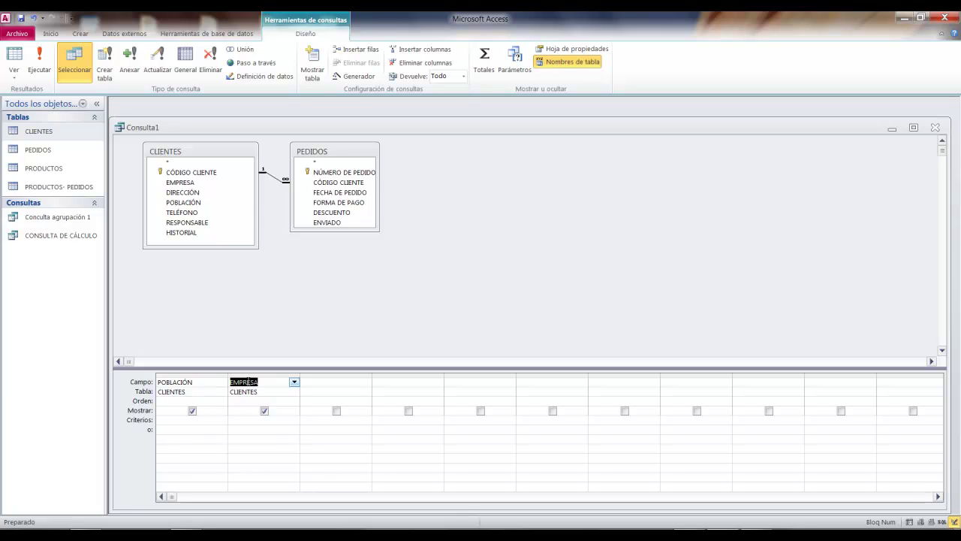
left_click_drag(357, 154, 368, 158)
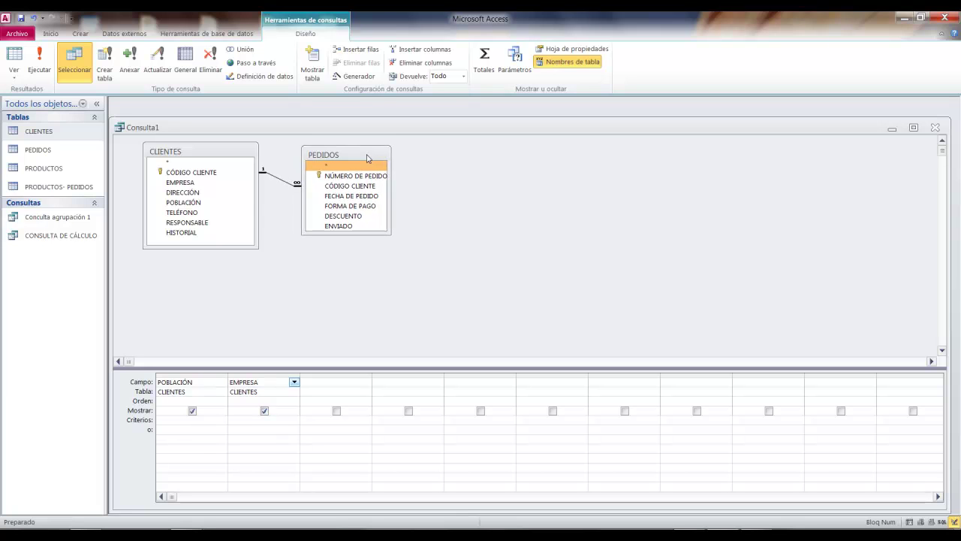
left_click_drag(391, 235, 399, 244)
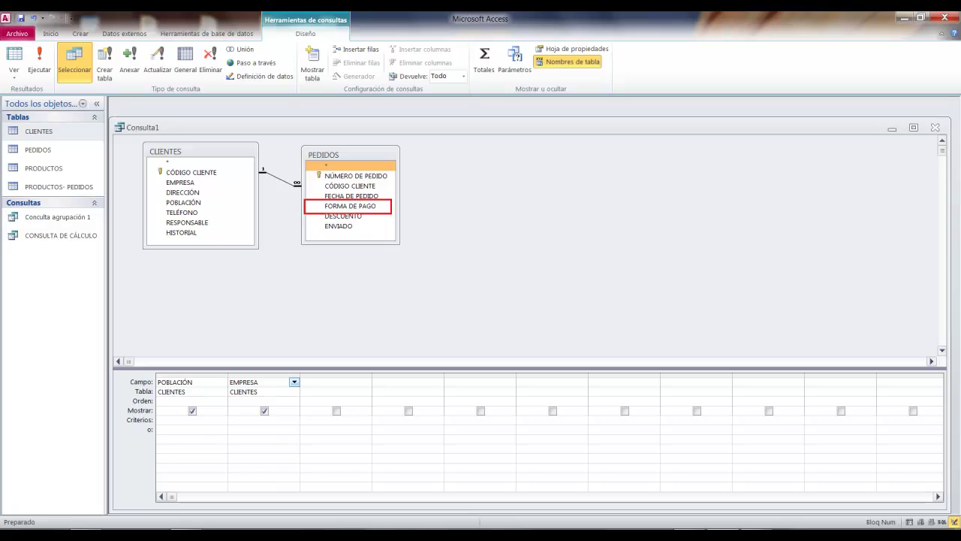
double_click(373, 206)
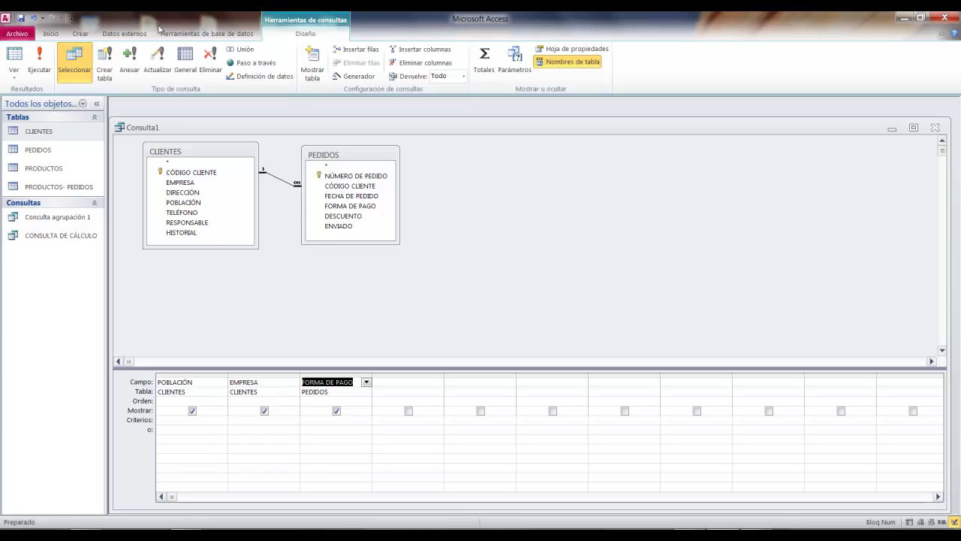
- Run the query to examine its records, and return to design view
left_click(39, 60)
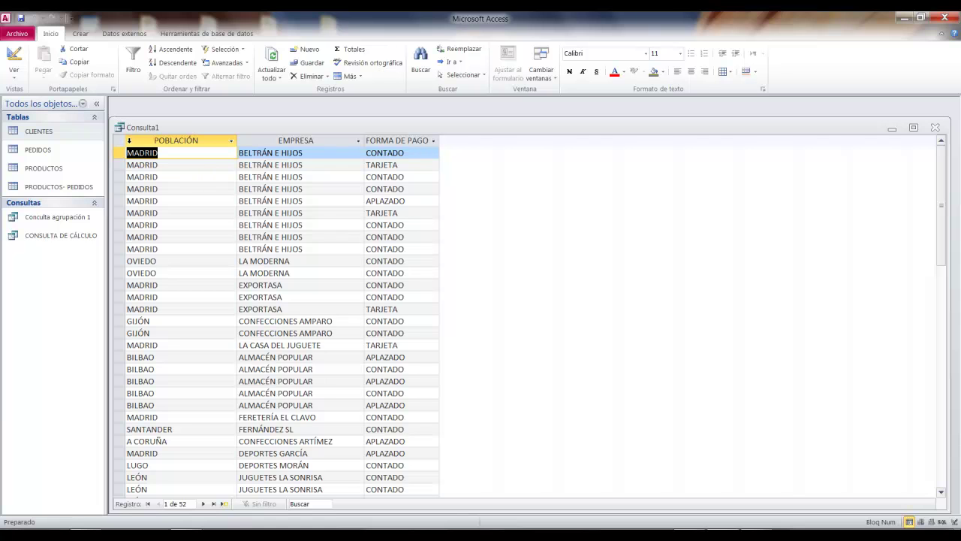
left_click_drag(121, 138, 375, 256)
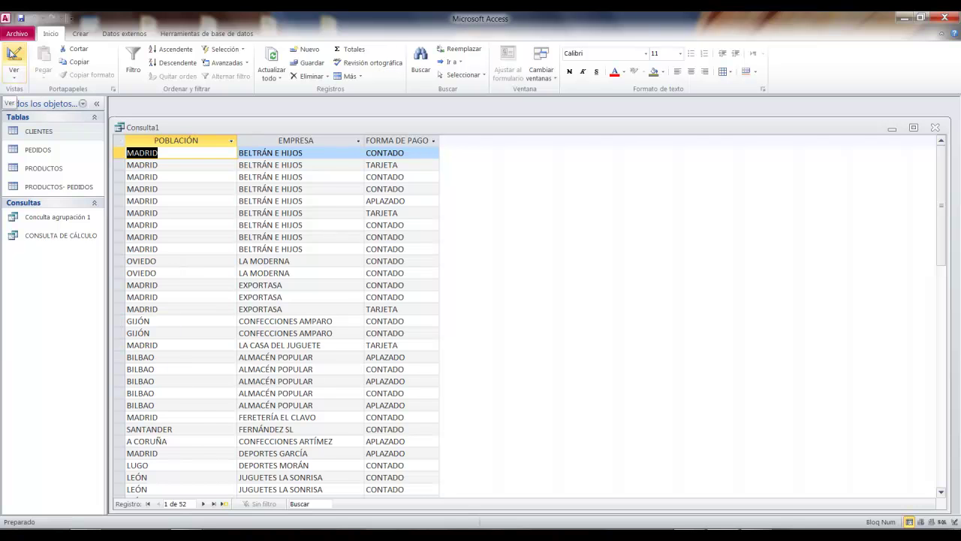
left_click(13, 53)
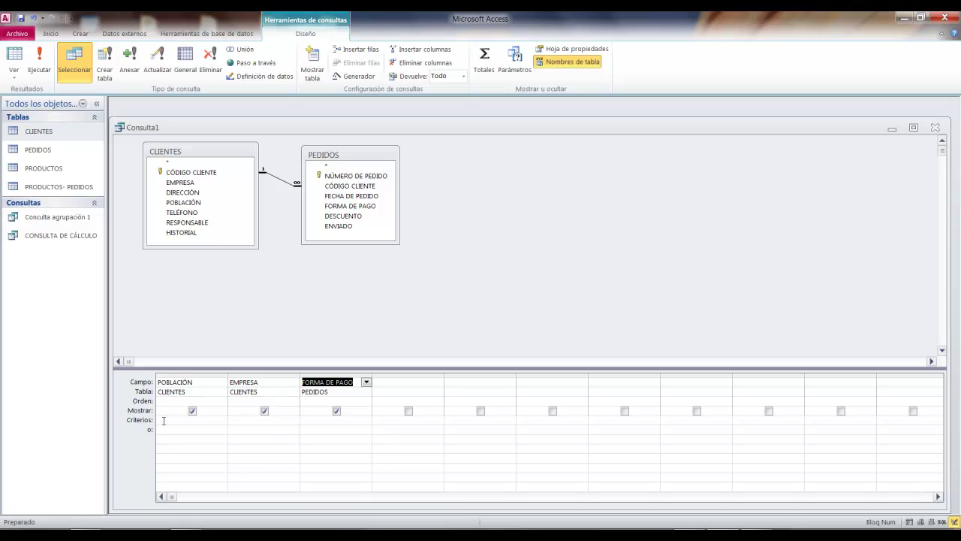
- Set the POBLACIÓN criterion to Madrid and run the query to examine the companies and their payment methods
type("Madrid")
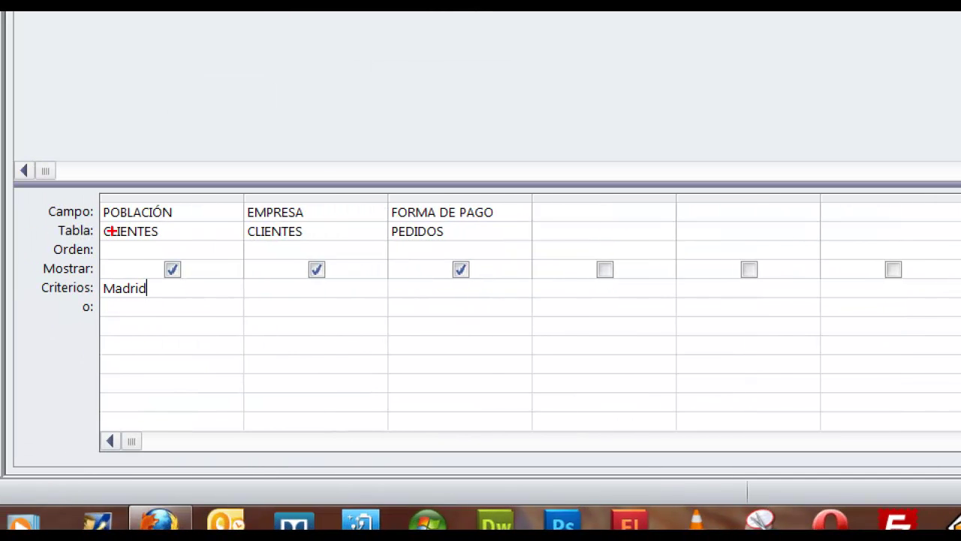
mouse_move(77, 178)
left_mouse_down()
mouse_move(322, 414)
mouse_move(232, 493)
mouse_move(262, 492)
left_mouse_up()
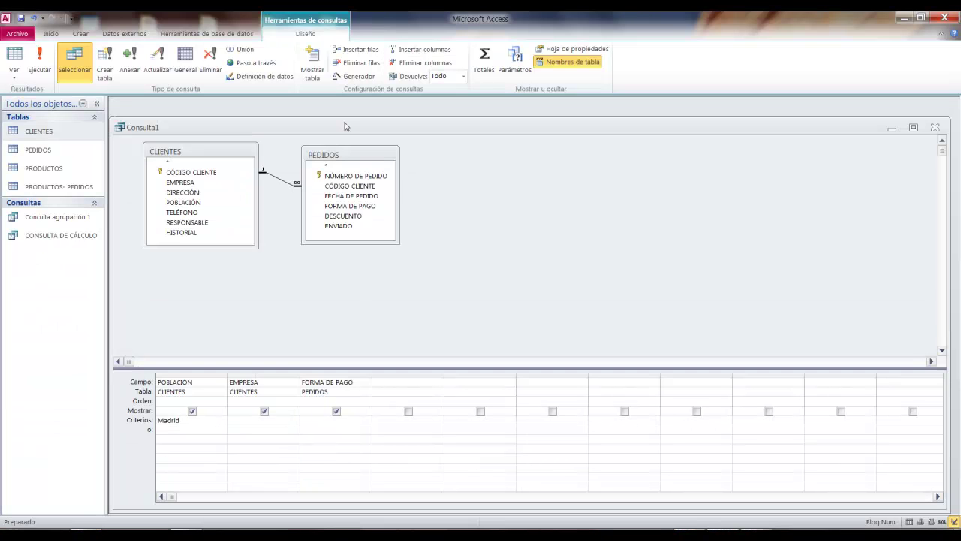
left_click(39, 64)
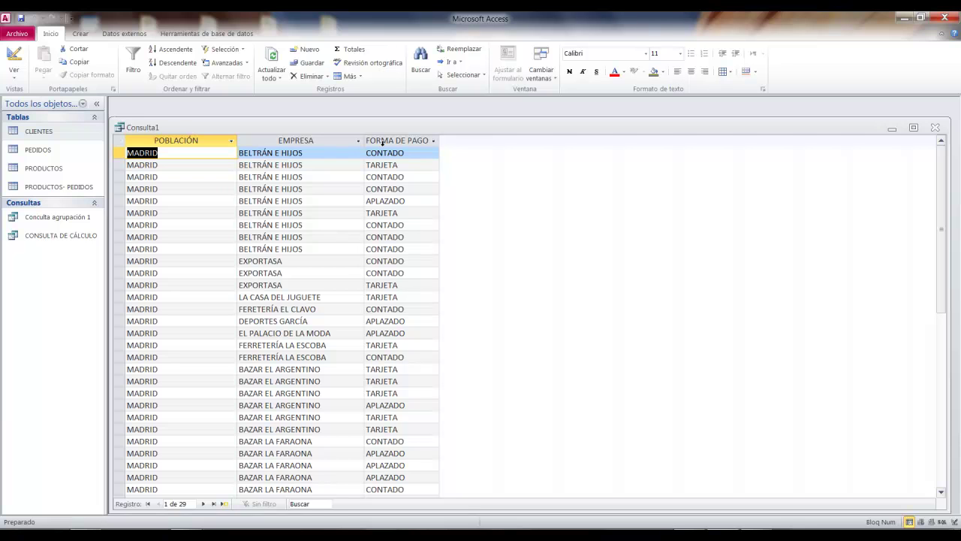
mouse_move(232, 142)
left_mouse_down()
mouse_move(328, 259)
mouse_move(442, 258)
left_mouse_up()
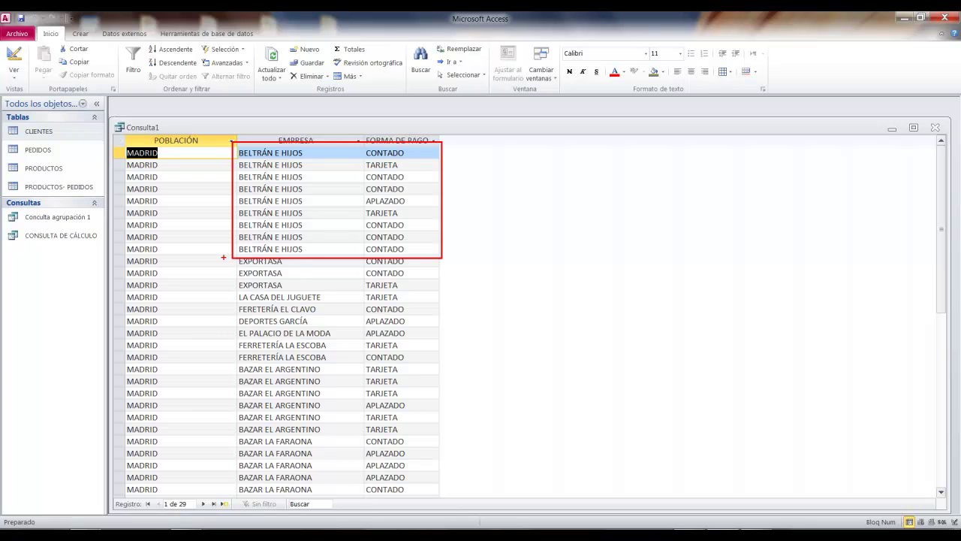
left_click_drag(233, 257, 319, 289)
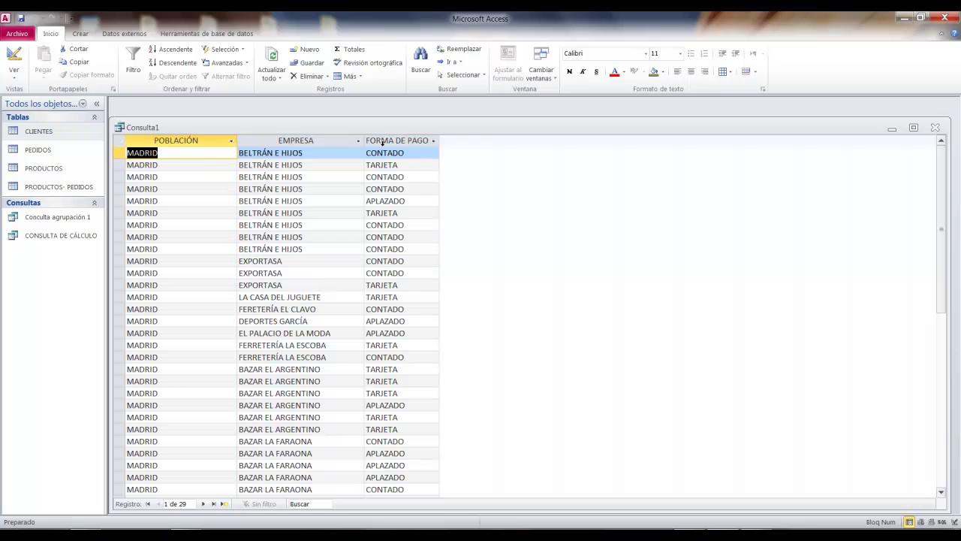
- Return to design view, add the NÚMERO DE PEDIDO field from PEDIDOS to the query grid, and run the query
left_click(15, 63)
double_click(356, 176)
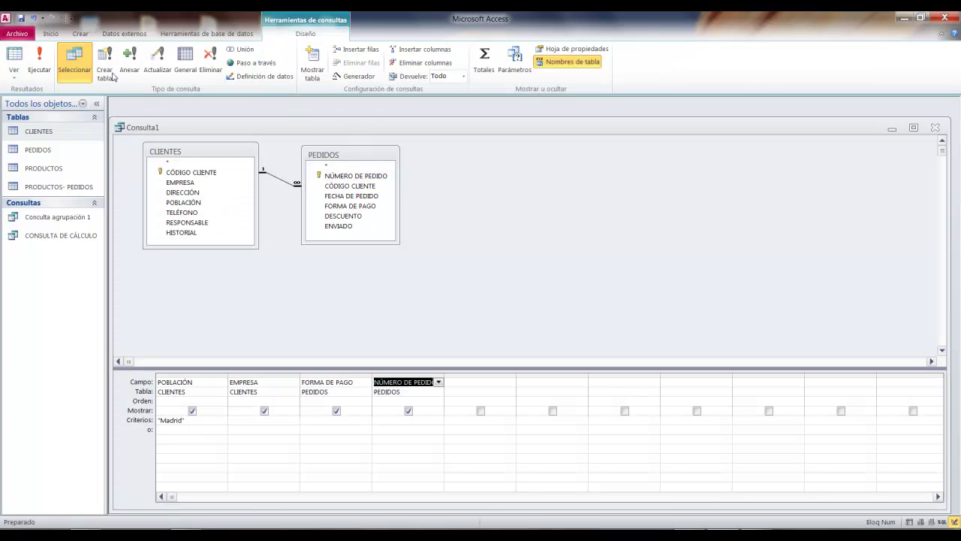
left_click(36, 66)
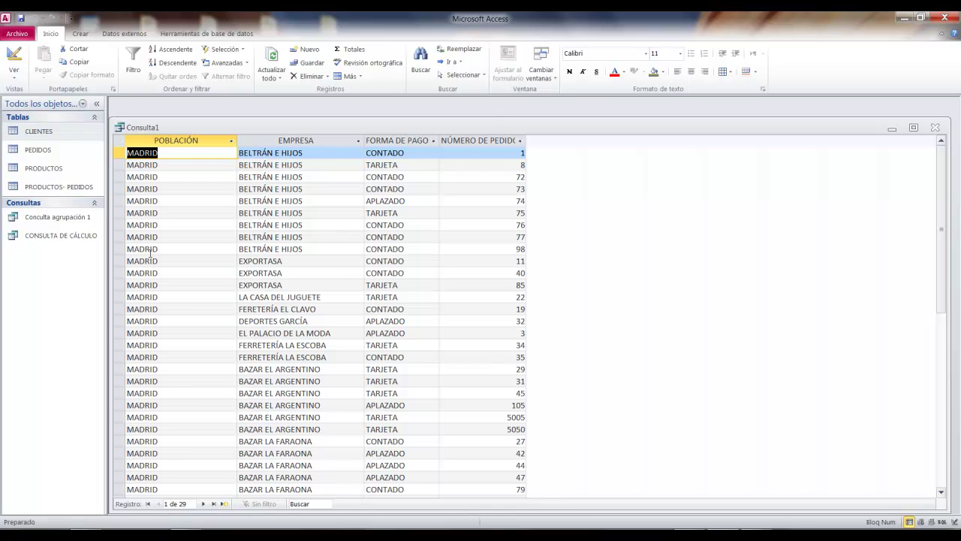
- In design view, move the NÚMERO DE PEDIDO column ahead of FORMA DE PAGO, then check the query results and return to the design
left_click(14, 55)
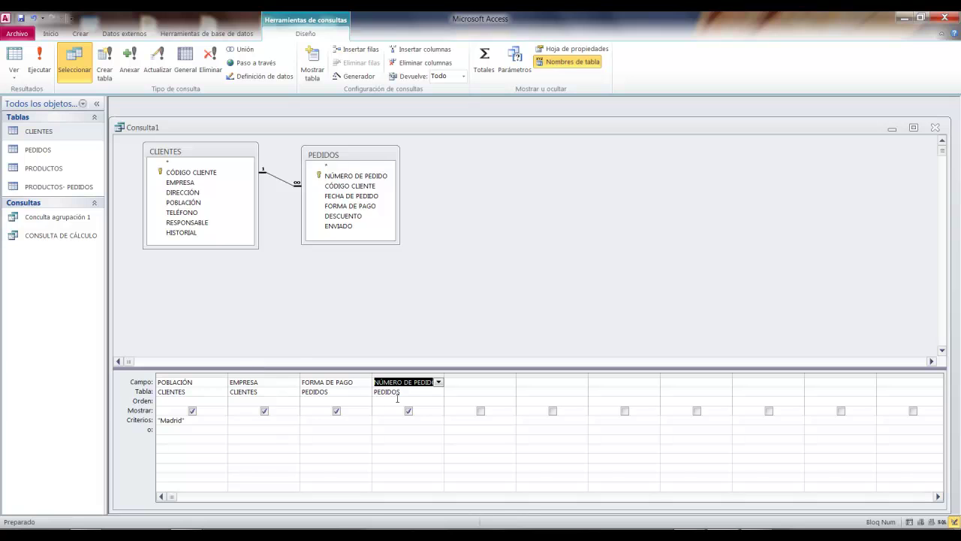
left_click(408, 373)
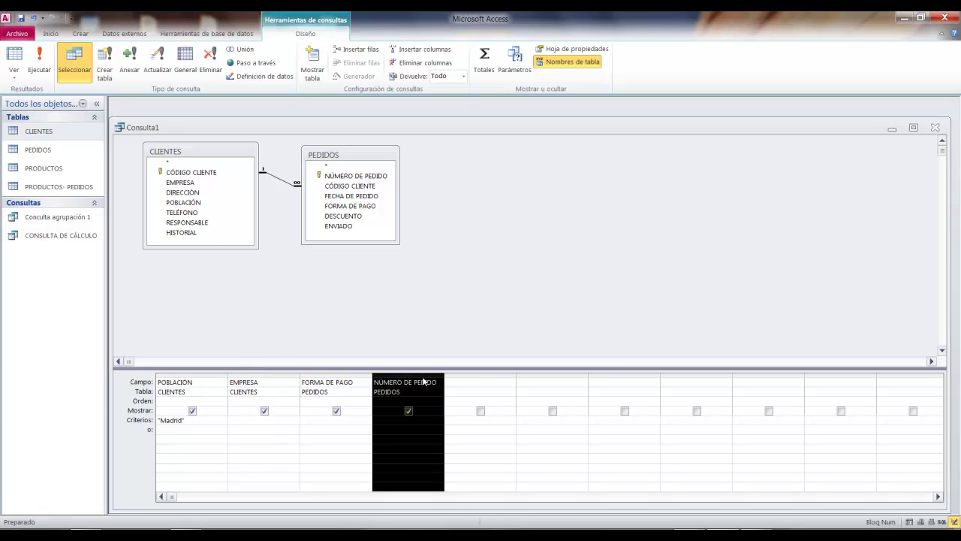
left_click_drag(429, 381, 311, 382)
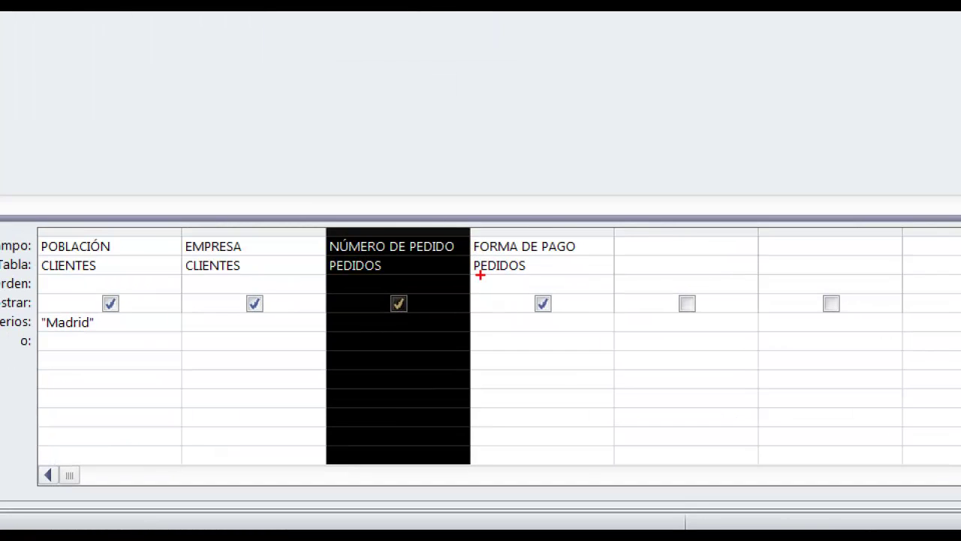
left_click_drag(360, 284, 402, 298)
left_click_drag(373, 239, 491, 236)
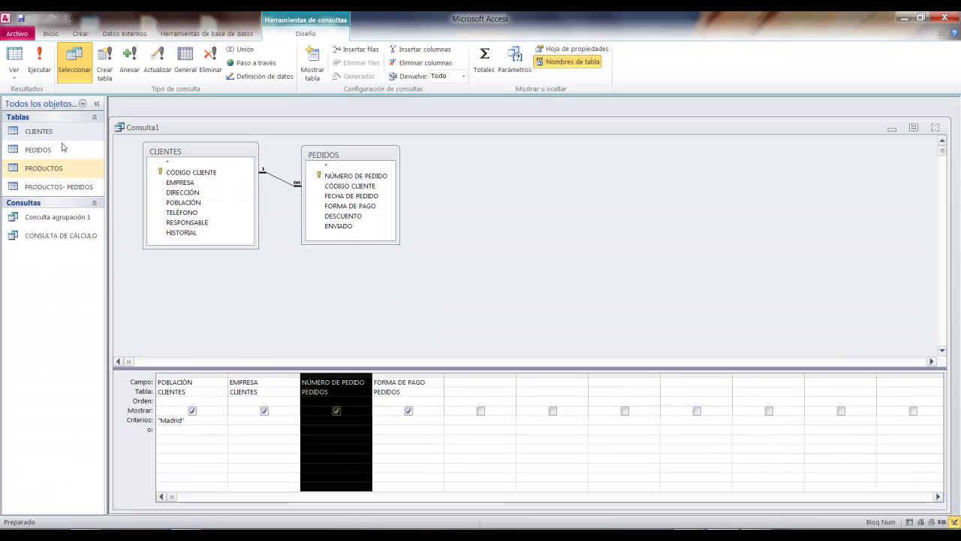
left_click(38, 54)
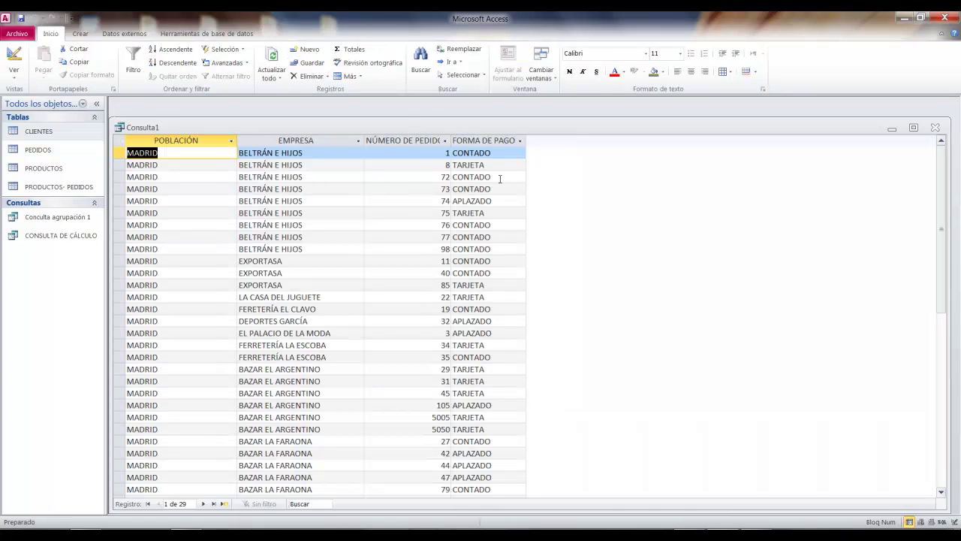
left_click(20, 58)
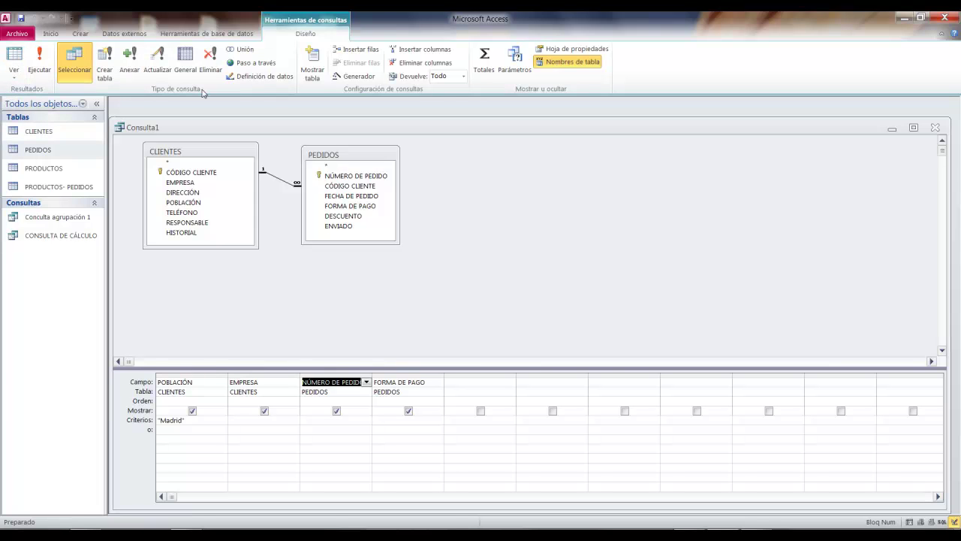
- Open the PEDIDOS table, examine the range of dates in FECHA DE PEDIDO, and close the table
double_click(39, 150)
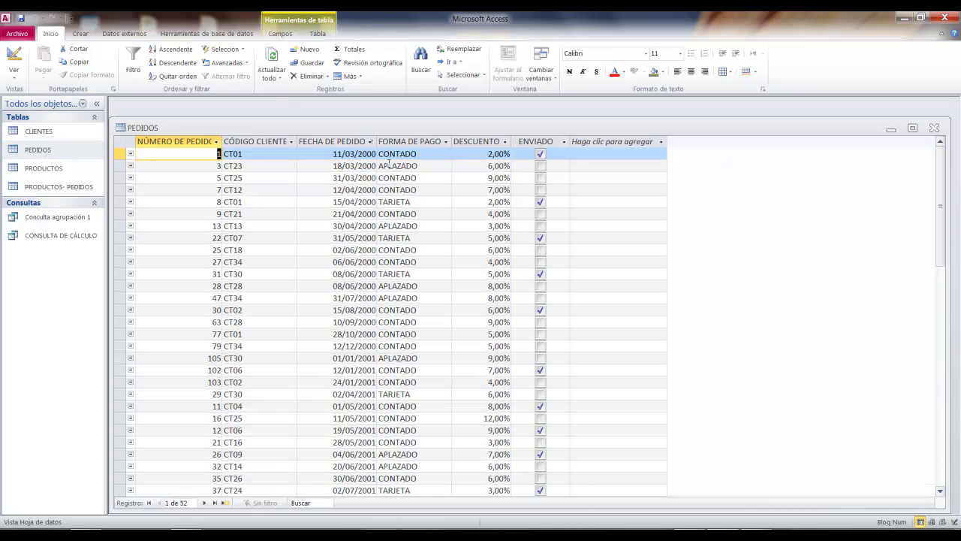
scroll(388, 155, "down", 1)
scroll(375, 152, "up", 1)
left_click(335, 142)
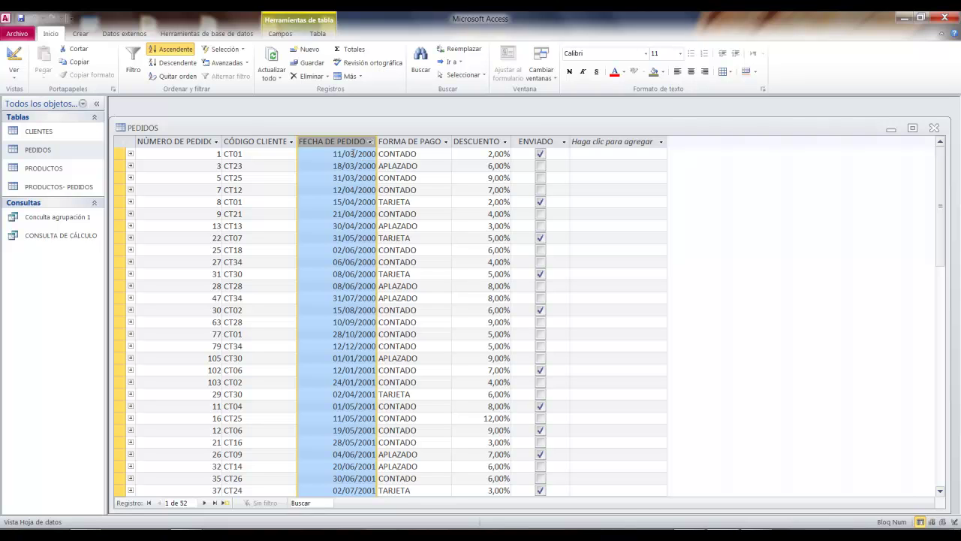
scroll(373, 368, "down", 8)
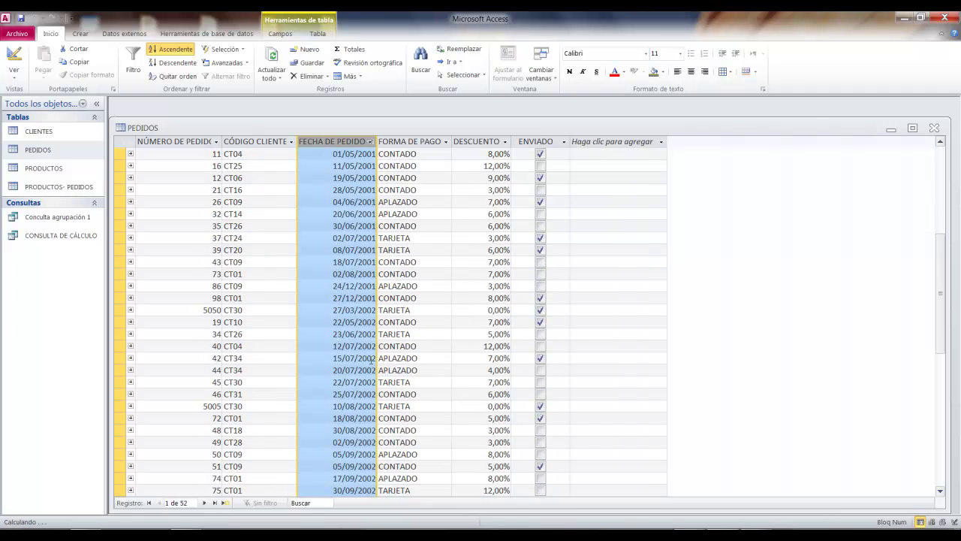
scroll(376, 344, "up", 8)
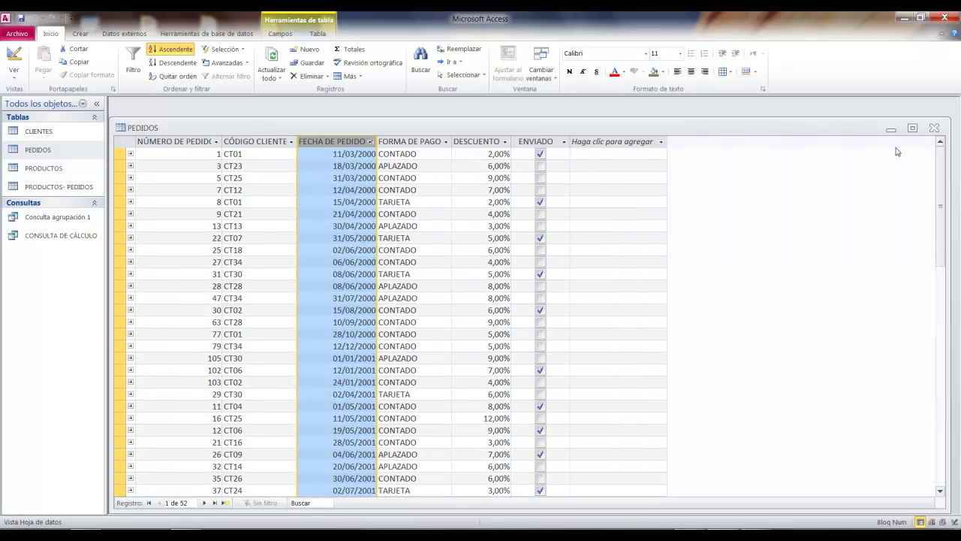
left_click(934, 128)
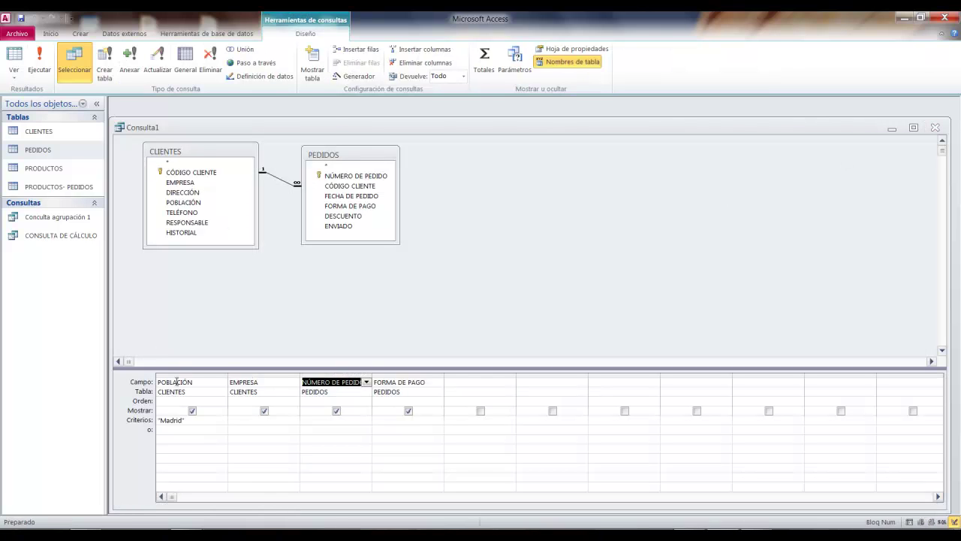
- Clear all fields from the query grid and add EMPRESA, CÓDIGO CLIENTE, DIRECCIÓN and POBLACIÓN from CLIENTES, in that order
left_click_drag(176, 373, 422, 374)
key("Delete")
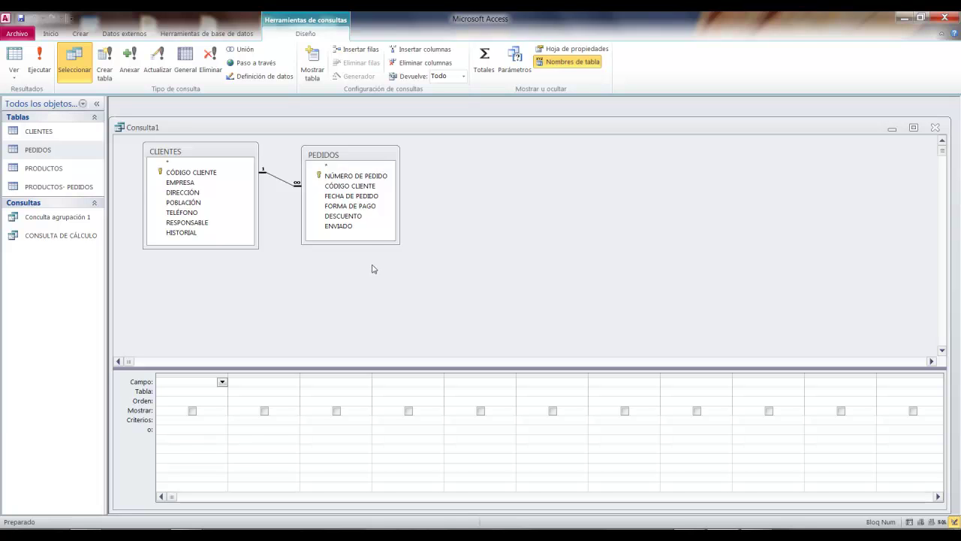
double_click(200, 187)
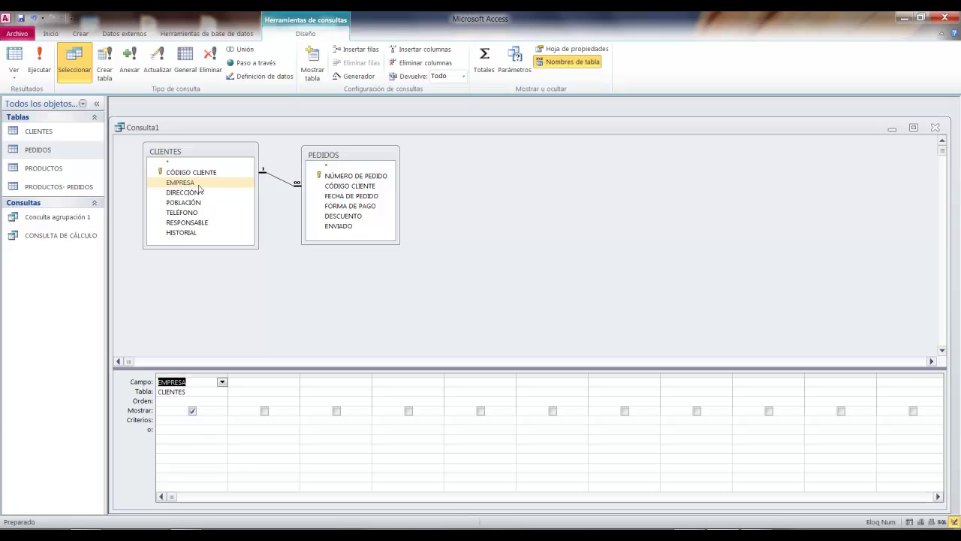
double_click(201, 173)
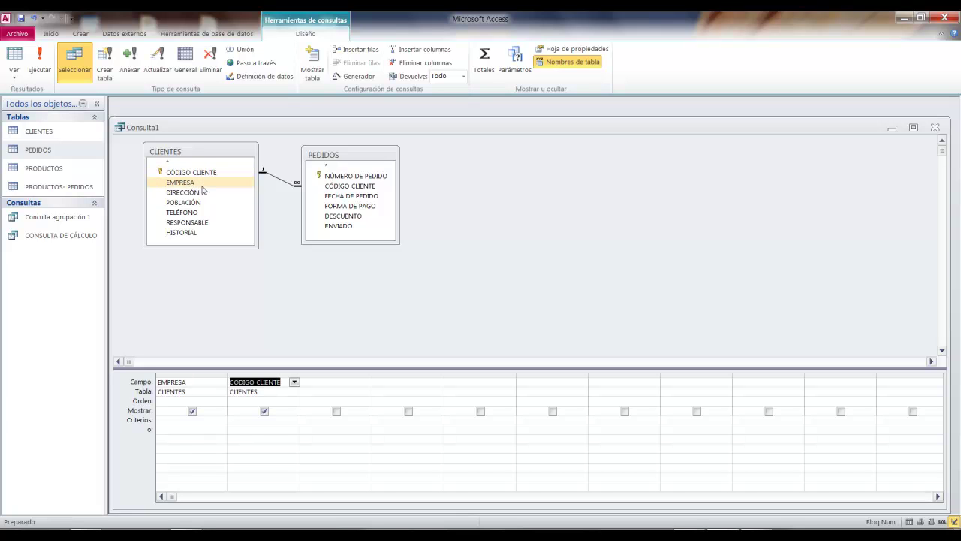
double_click(200, 192)
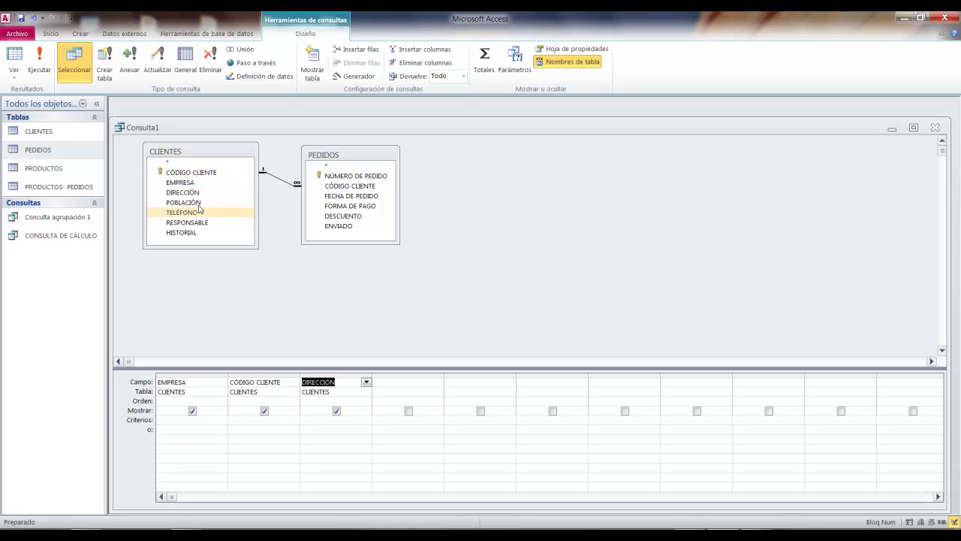
double_click(197, 202)
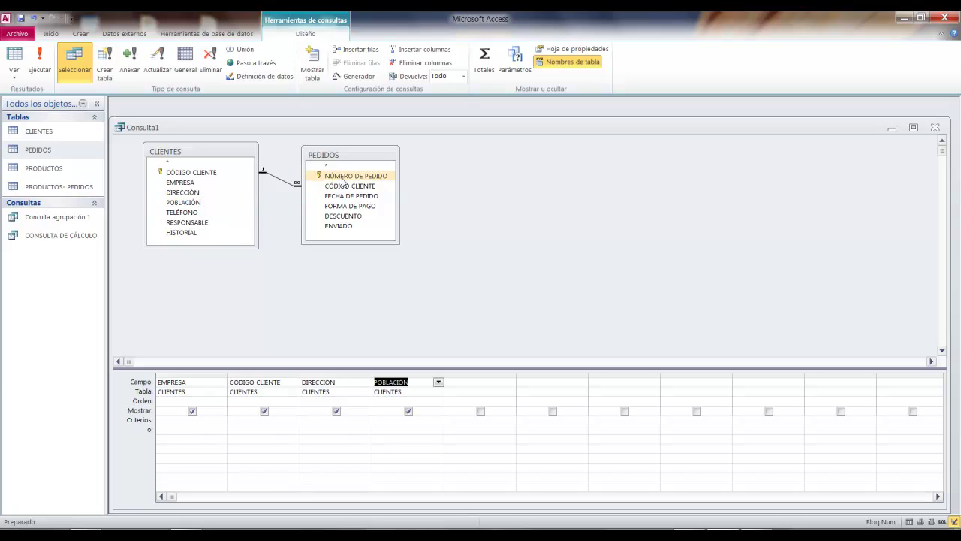
- Move the PEDIDOS box slightly farther from CLIENTES and add its FECHA DE PEDIDO and ENVIADO fields to the query grid
left_click_drag(352, 155, 366, 158)
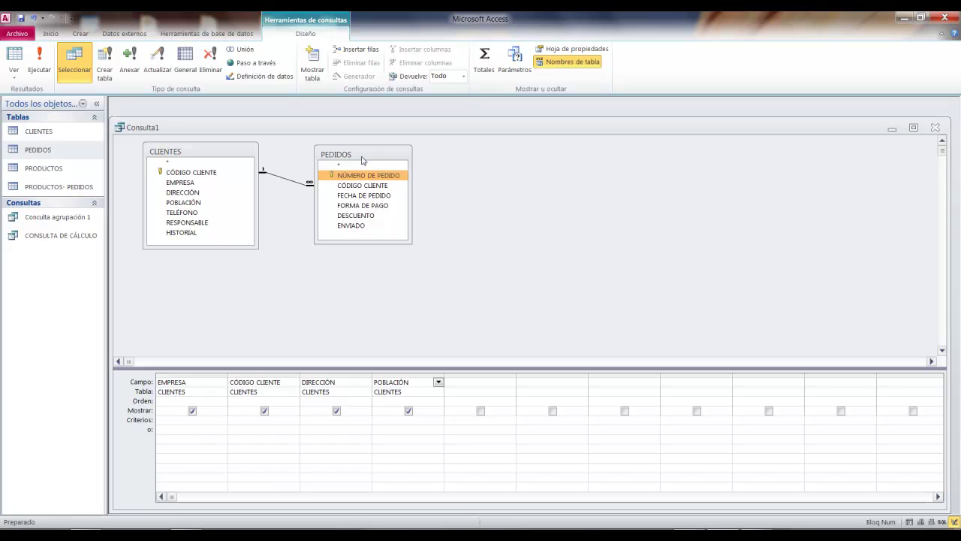
left_click(367, 195)
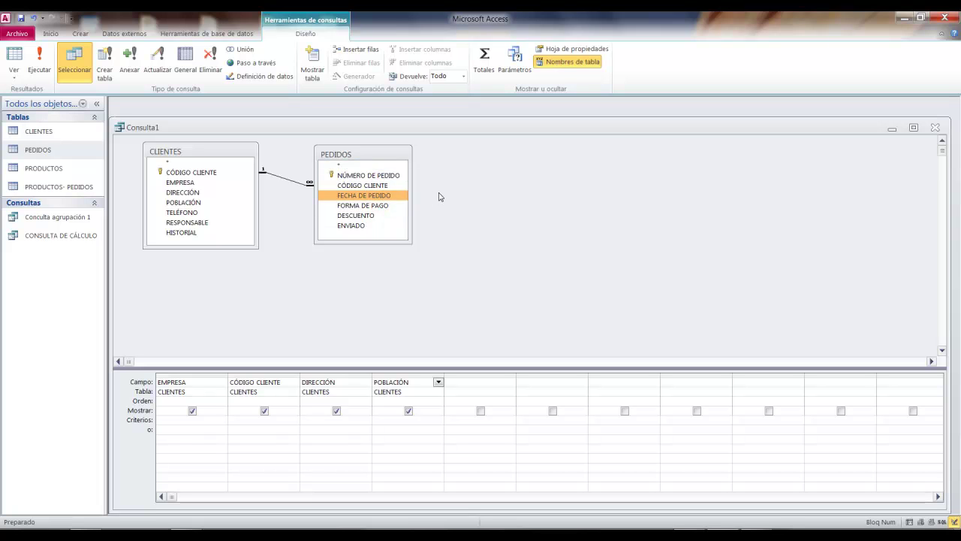
double_click(385, 196)
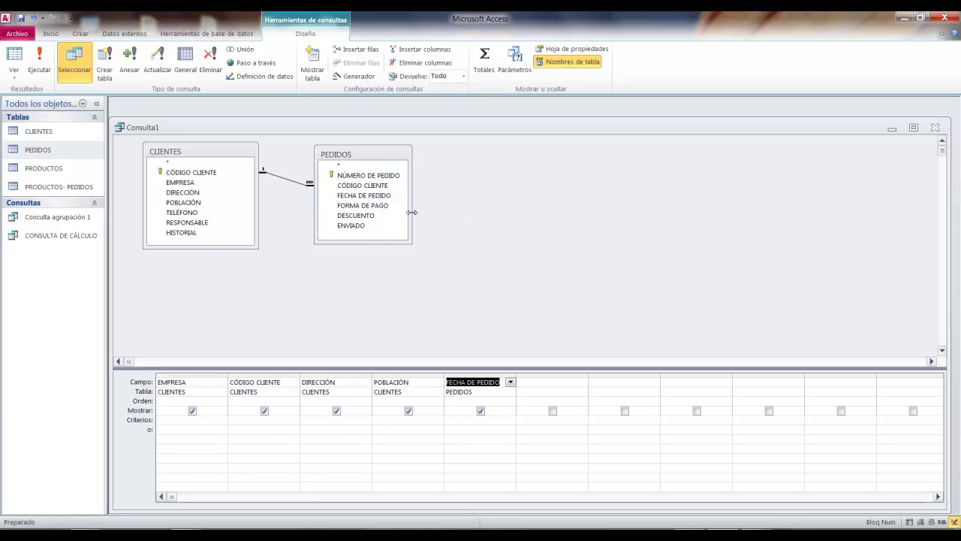
double_click(365, 226)
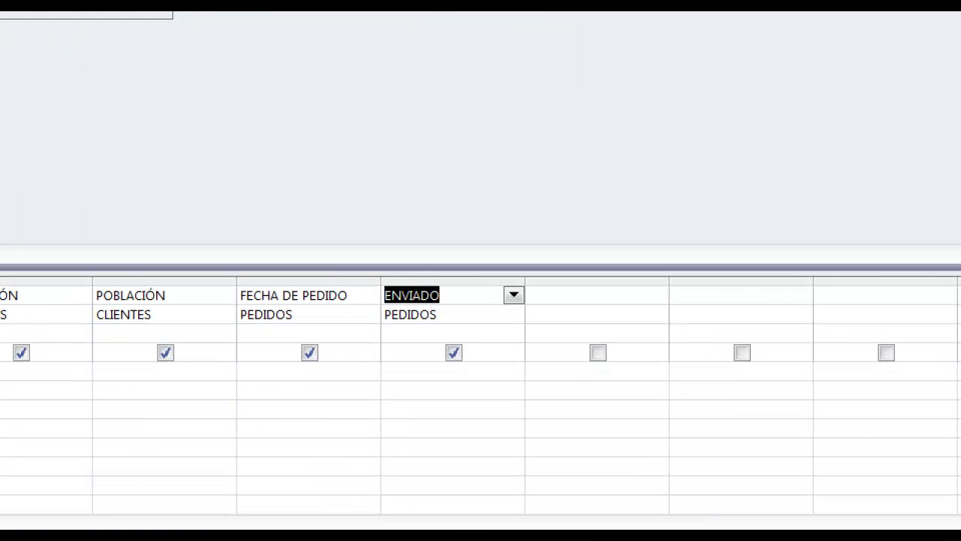
left_click_drag(277, 378, 475, 509)
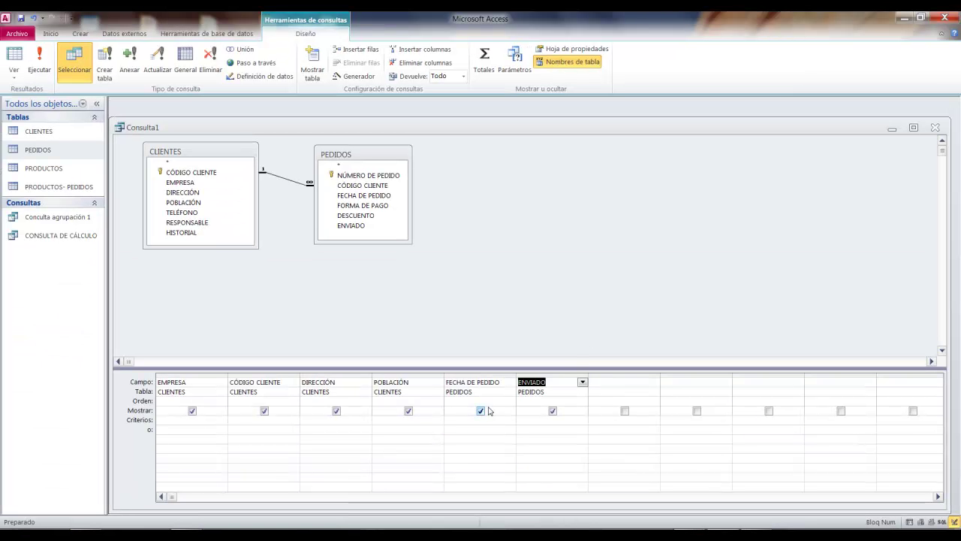
- Widen the FECHA DE PEDIDO column and set its criterion to Entre #01/01/2000# y #31/12/2000#
left_click(488, 421)
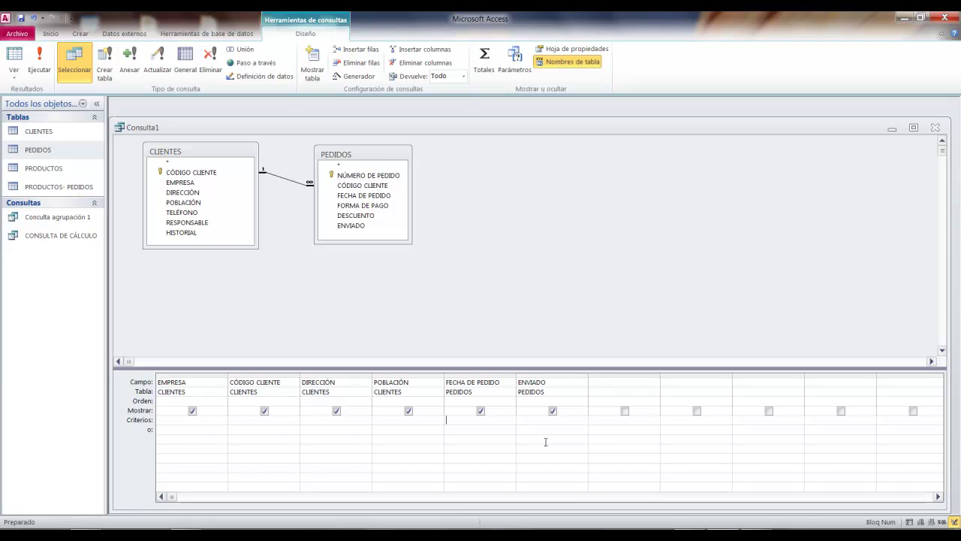
left_click_drag(516, 372, 620, 373)
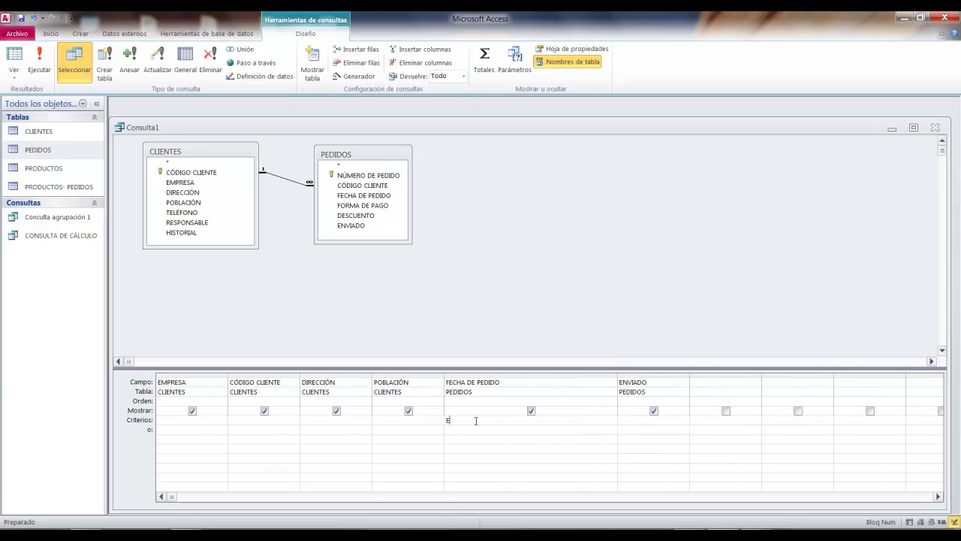
type("Entre #01/01/2000# y #31/12/2000#")
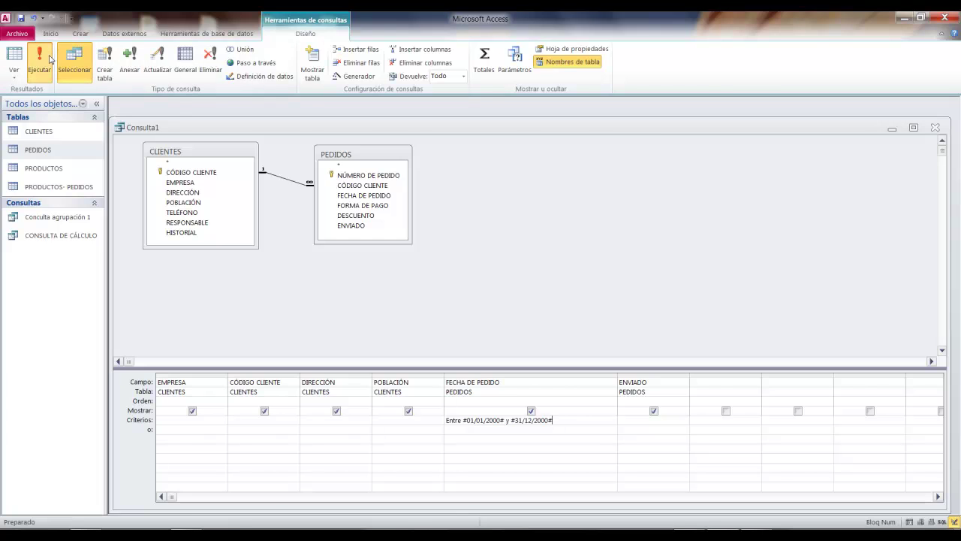
- Run the query and examine the order dates in the FECHA DE PEDIDO column
left_click(40, 60)
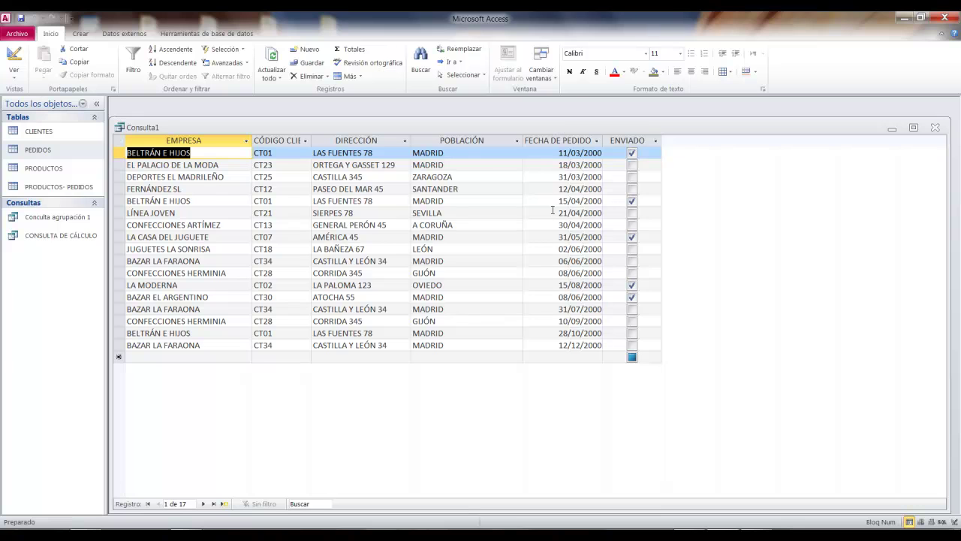
left_click(561, 141)
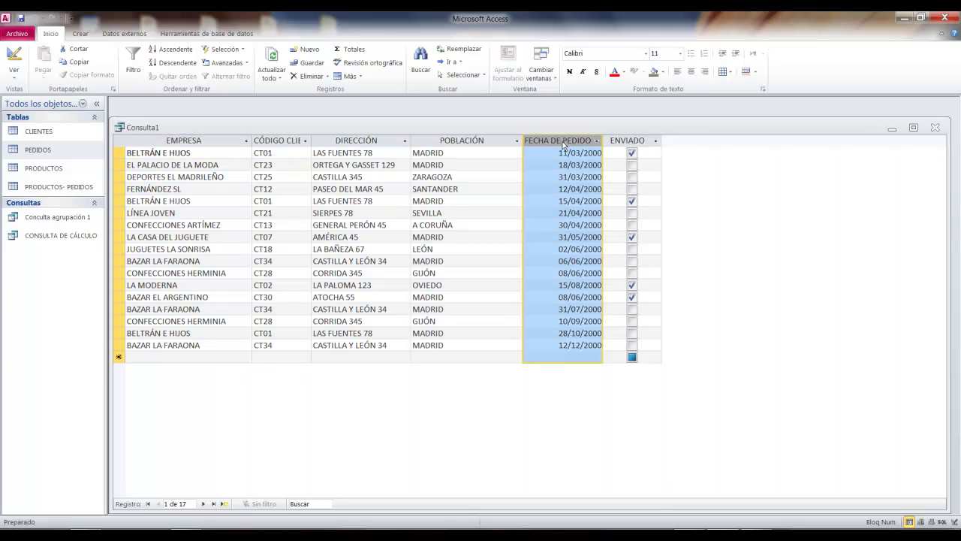
left_click(557, 165)
- Return to design view and hide the FECHA DE PEDIDO field from the query results
left_click(3, 67)
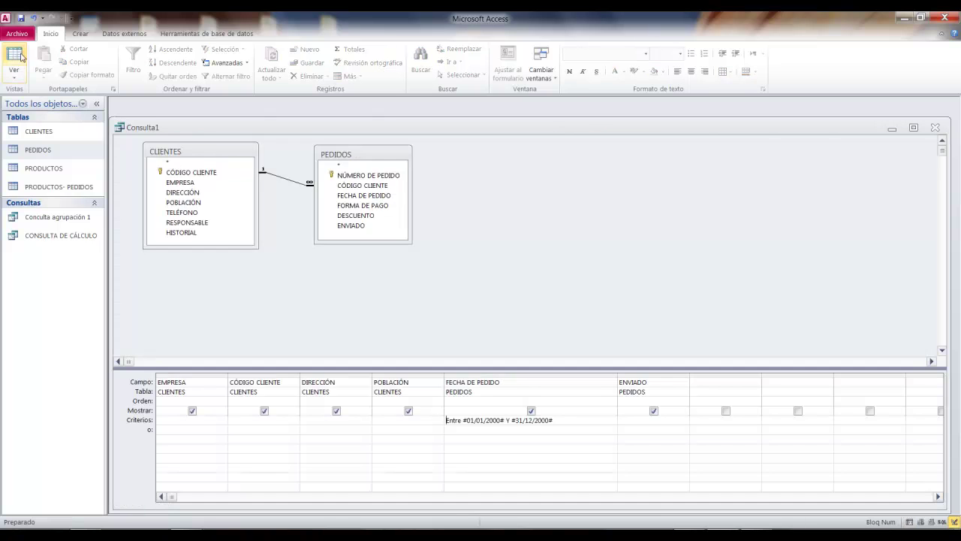
left_click(531, 412)
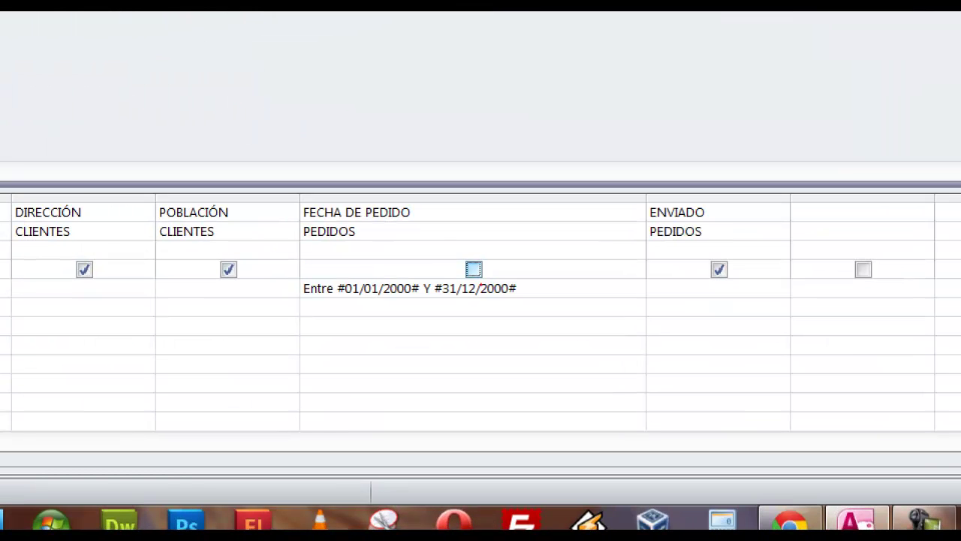
- Run the query to review the customer and shipping data without the order date, and return to design view
mouse_move(446, 254)
left_mouse_down()
mouse_move(498, 285)
mouse_move(790, 155)
left_mouse_up()
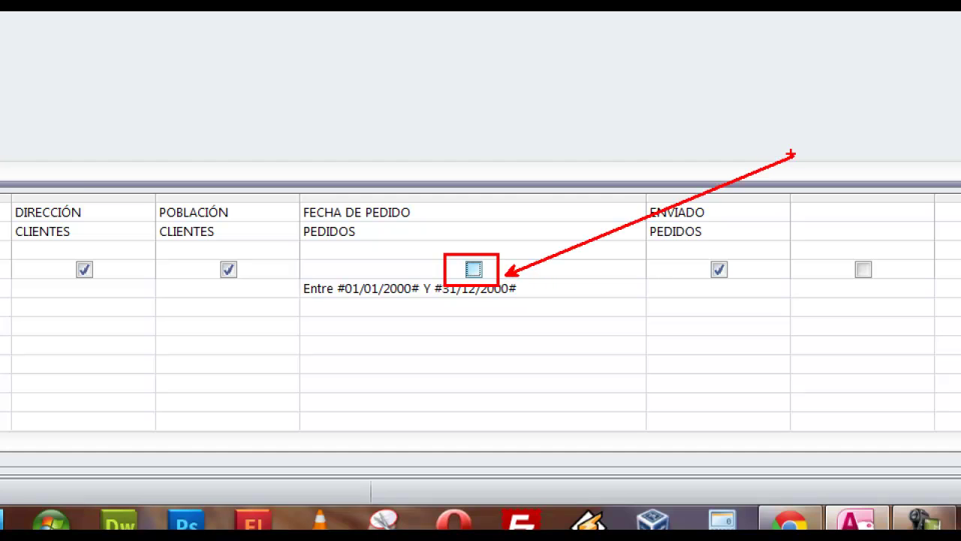
key("Escape")
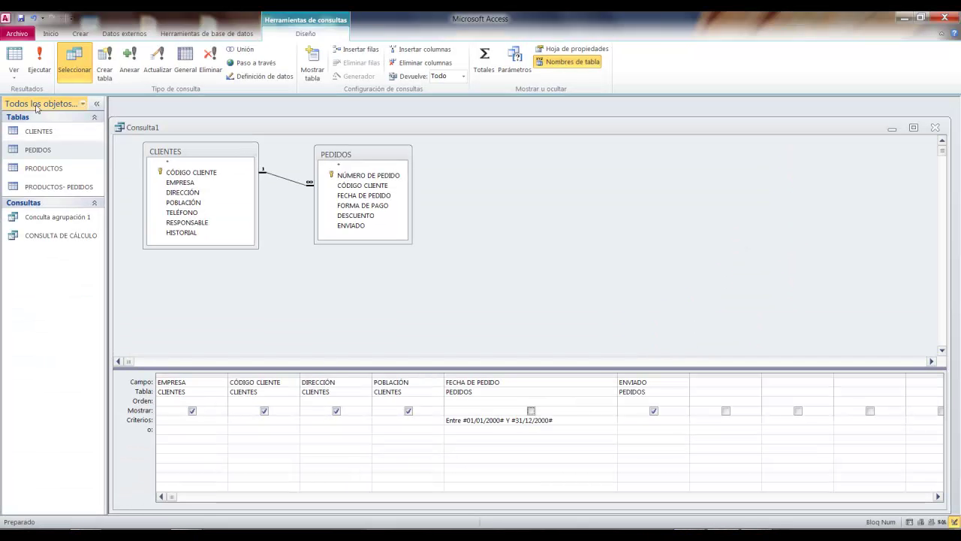
left_click(43, 61)
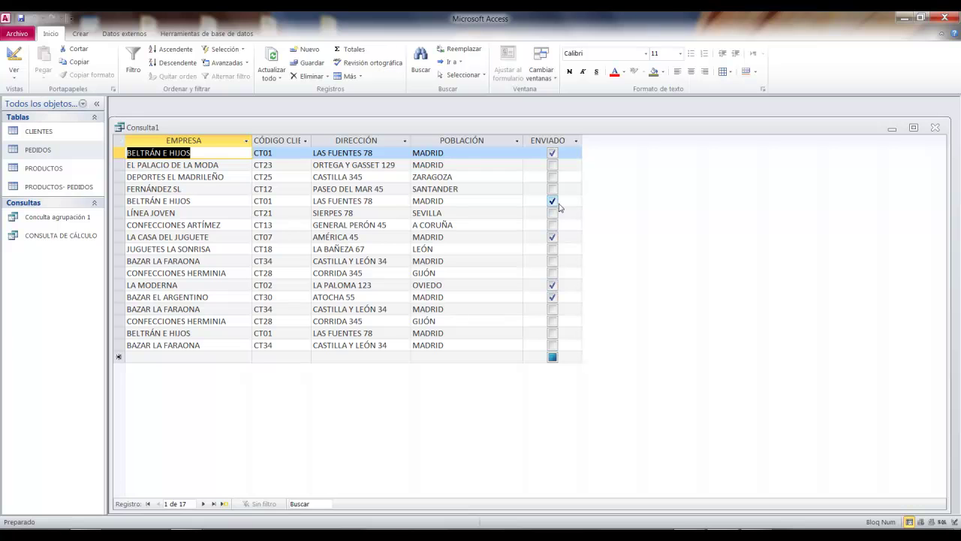
left_click(13, 59)
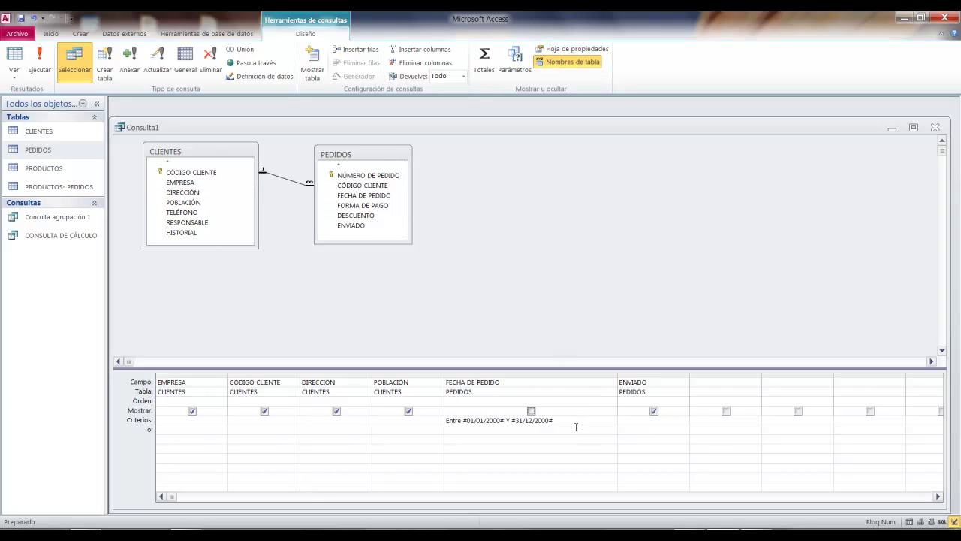
- Replace the FECHA DE PEDIDO criterion with the parameter expression Entre [Introduce fecha de inicio] y [Introduce fecha final]
left_click_drag(575, 420, 408, 419)
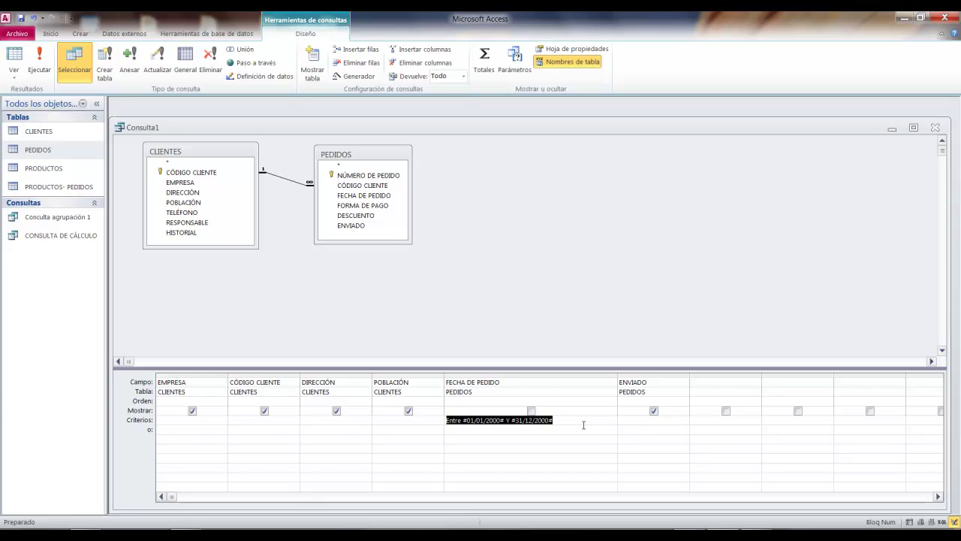
key("Delete")
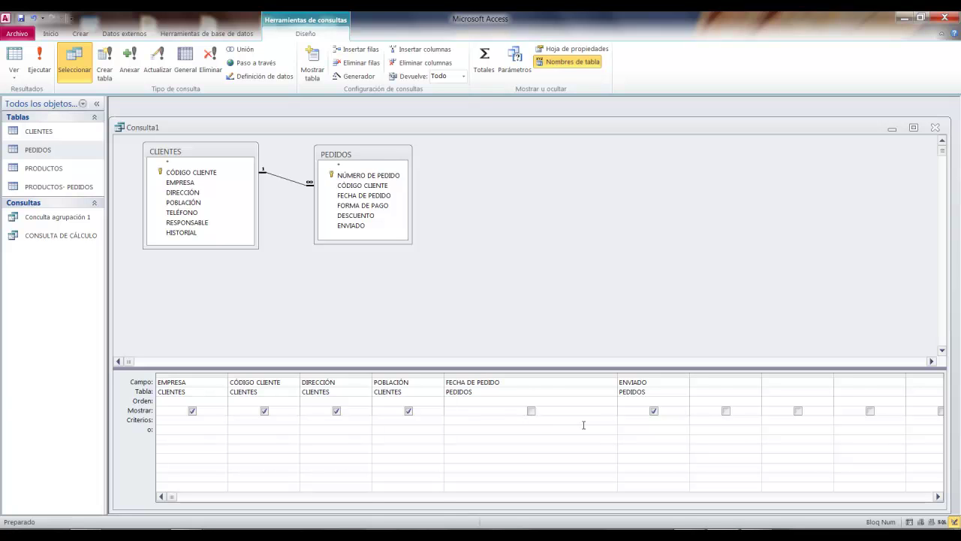
type("Entre ")
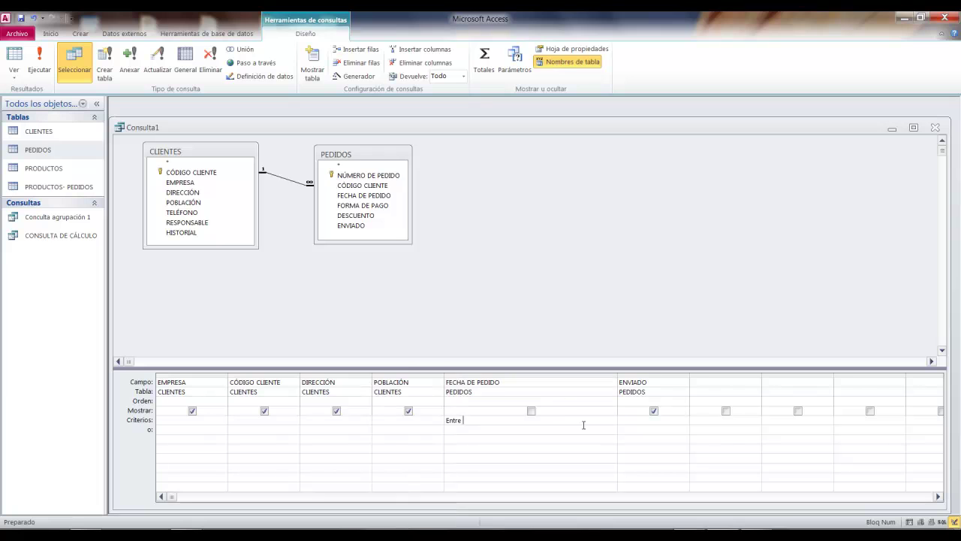
type("[Introduce fecha de inicio")
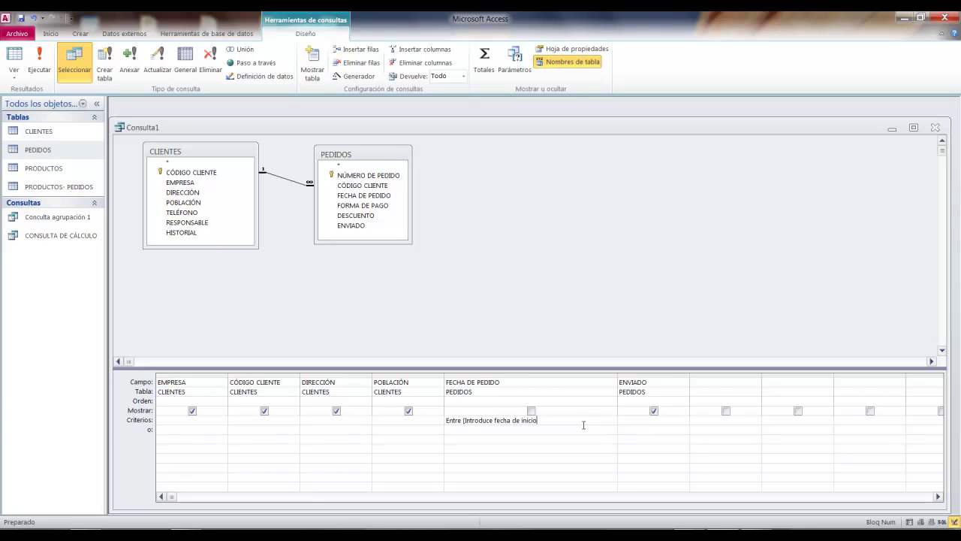
type("] y [Introduce fecha final]")
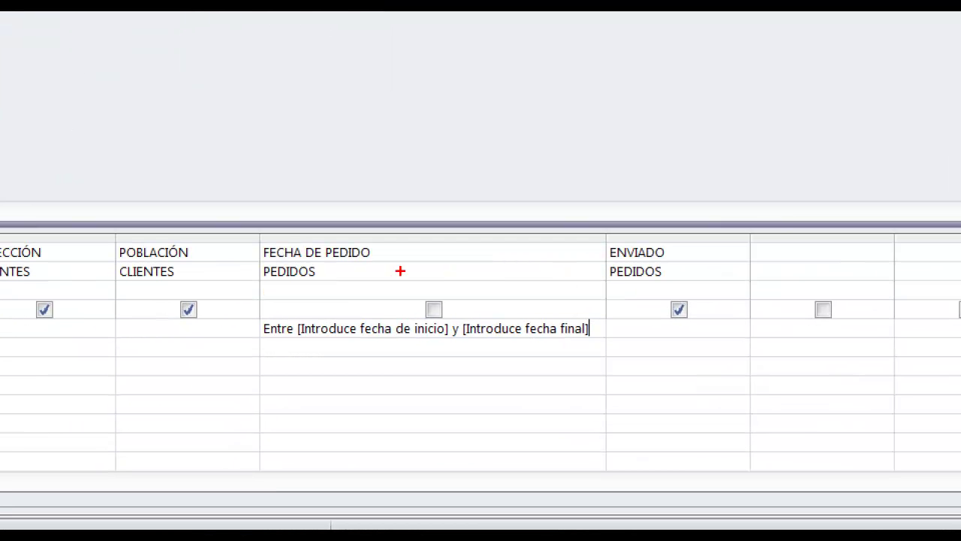
left_click_drag(216, 331, 383, 395)
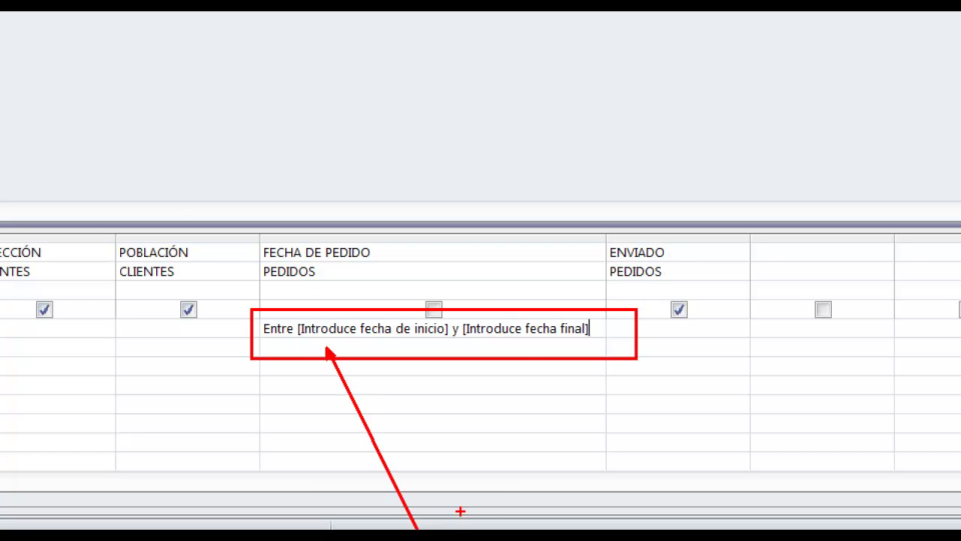
left_click_drag(530, 348, 581, 491)
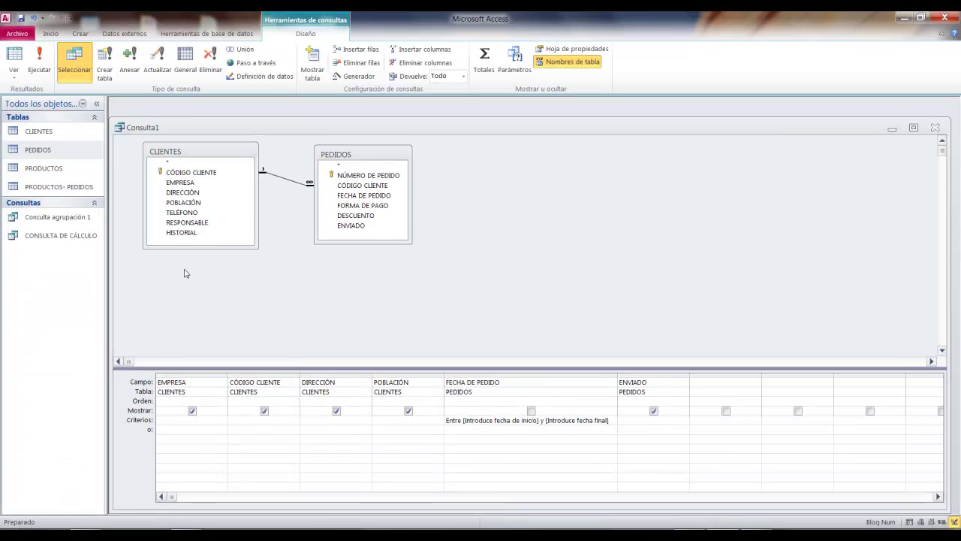
- Run the parameter query with start date 01/05/2001 and end date 31/05/2001
left_click(44, 65)
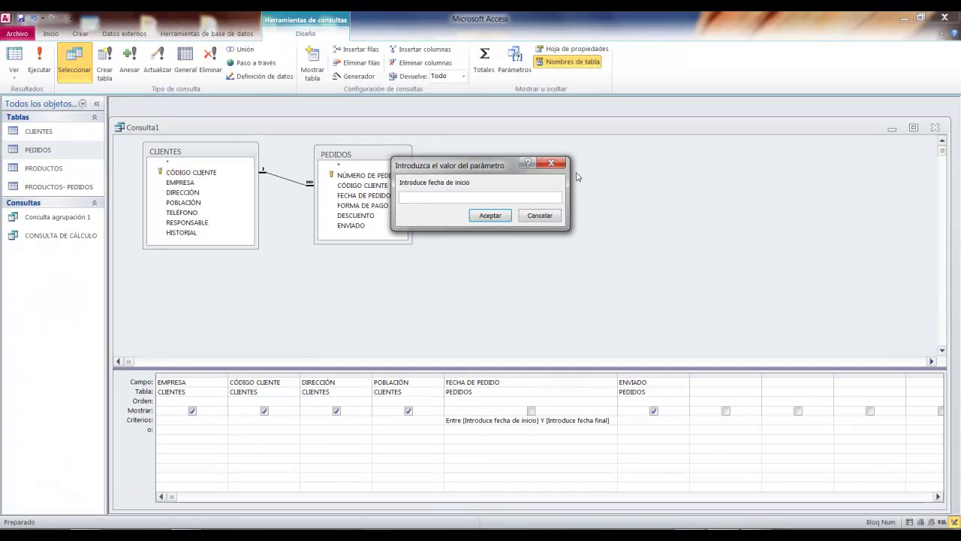
left_click_drag(479, 165, 458, 210)
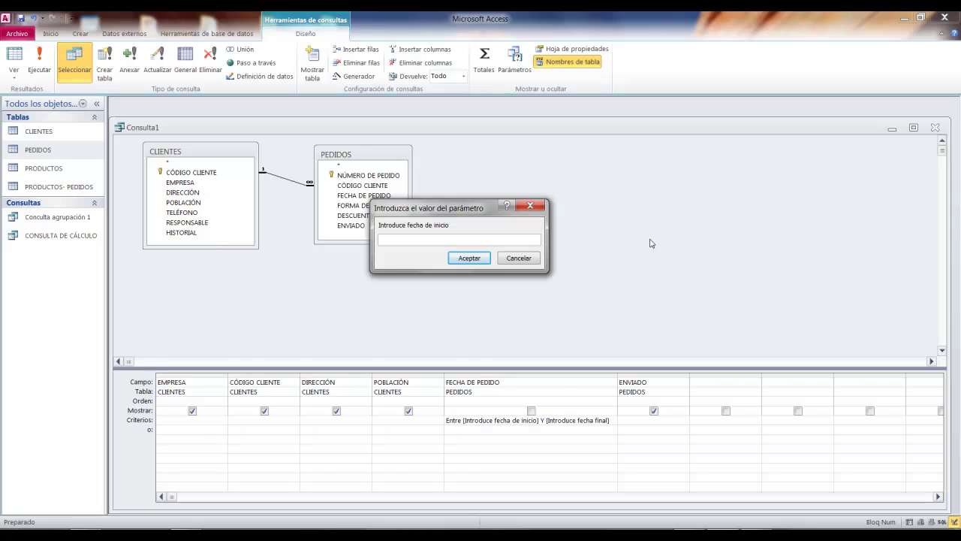
type("01/05/2001")
key("Return")
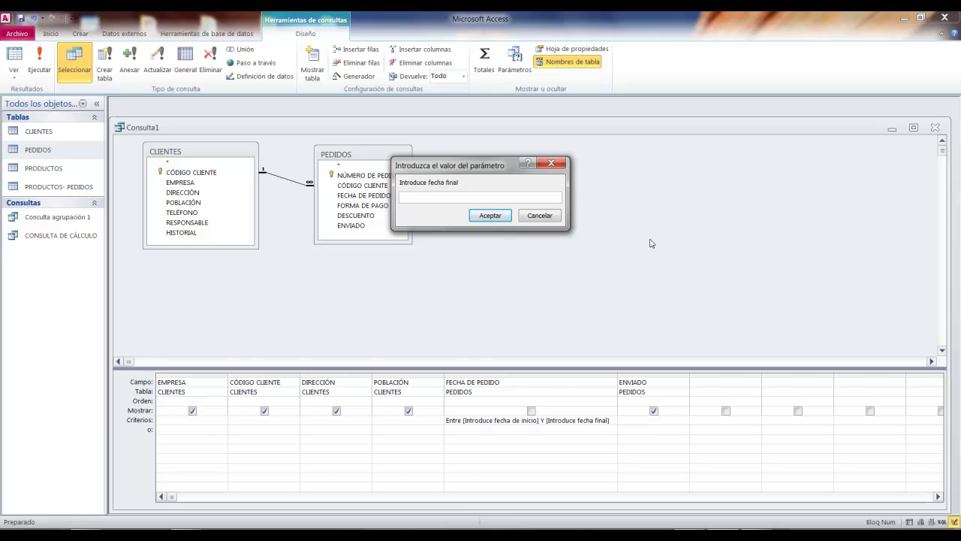
type("31/05/2001")
left_click(490, 215)
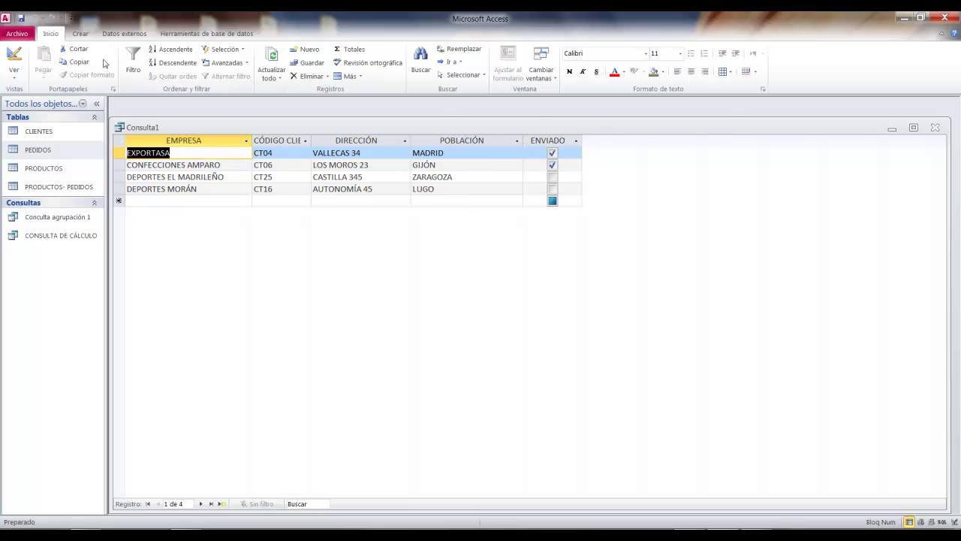
- Show the FECHA DE PEDIDO field in the results, run the query from 01/05/2001 to 31/12/2001, and return to design view
left_click(14, 57)
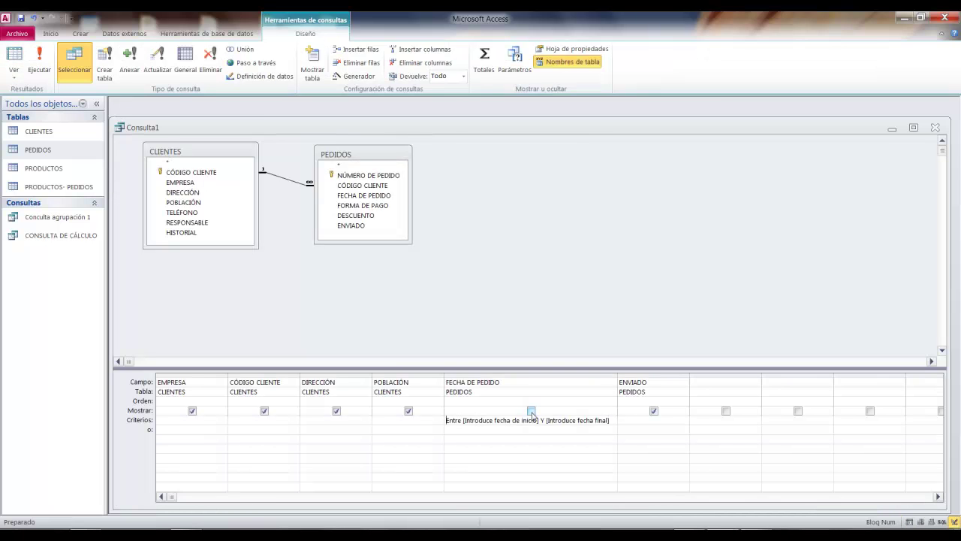
left_click(39, 57)
type("01")
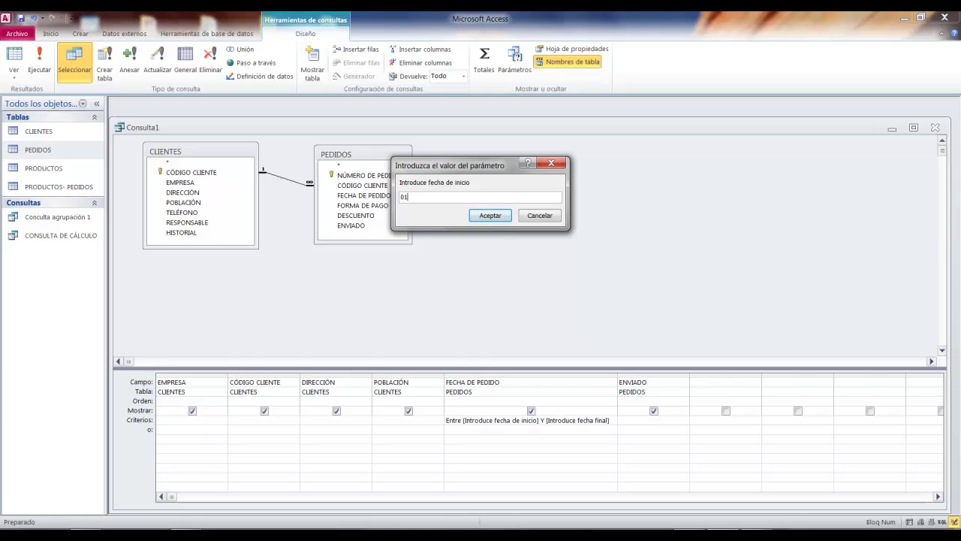
type("/05/20001")
key("Return")
type("31/12/2001")
key("Return")
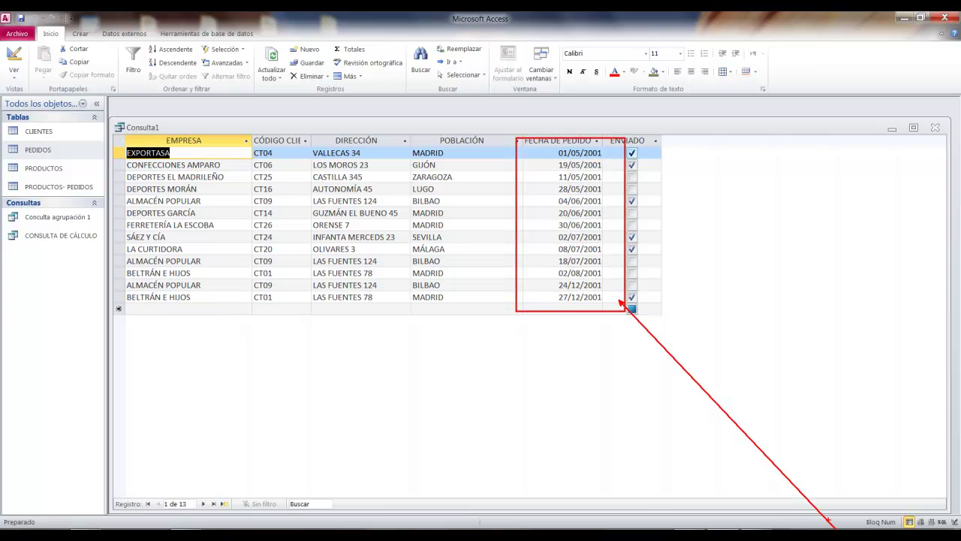
key("ctrl+z")
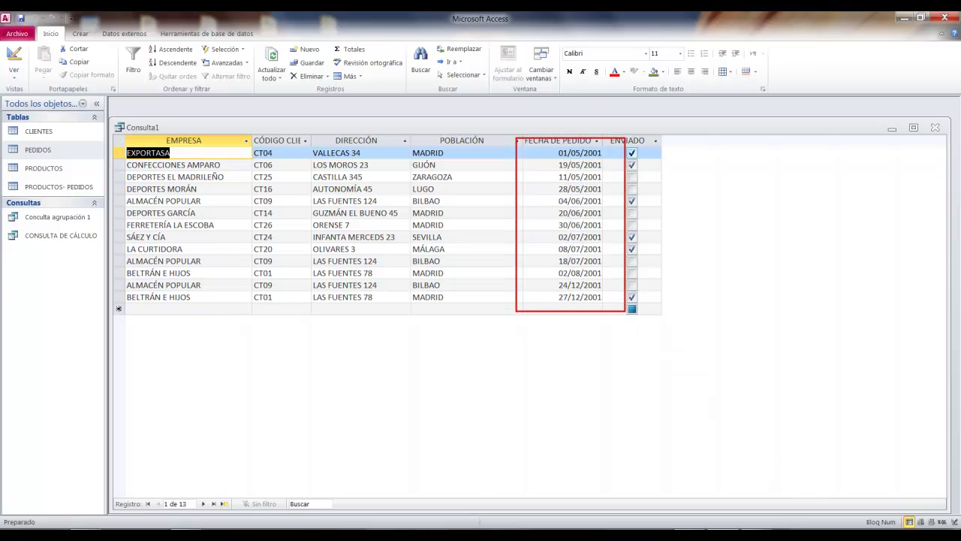
left_click(13, 60)
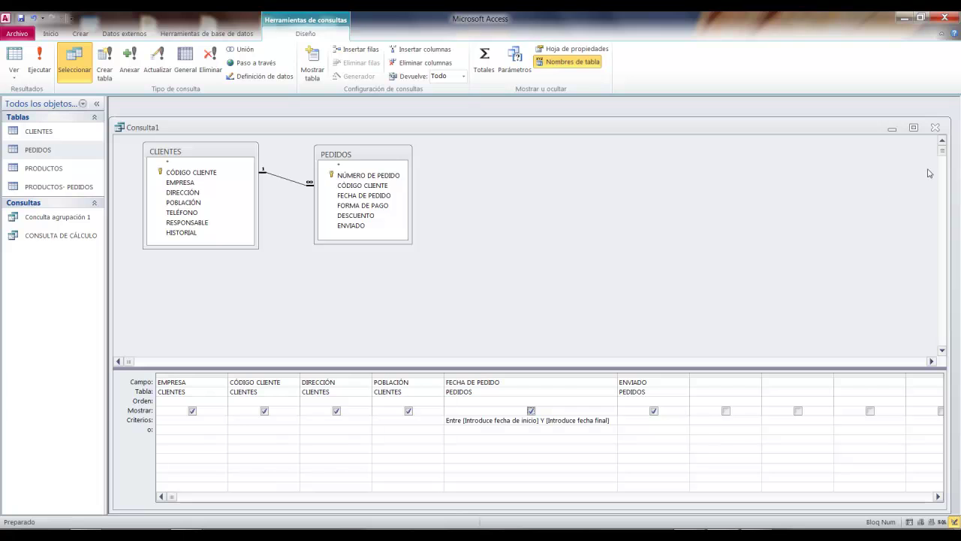
- Close the parameter query without saving it and open the Relationships window
left_click(935, 127)
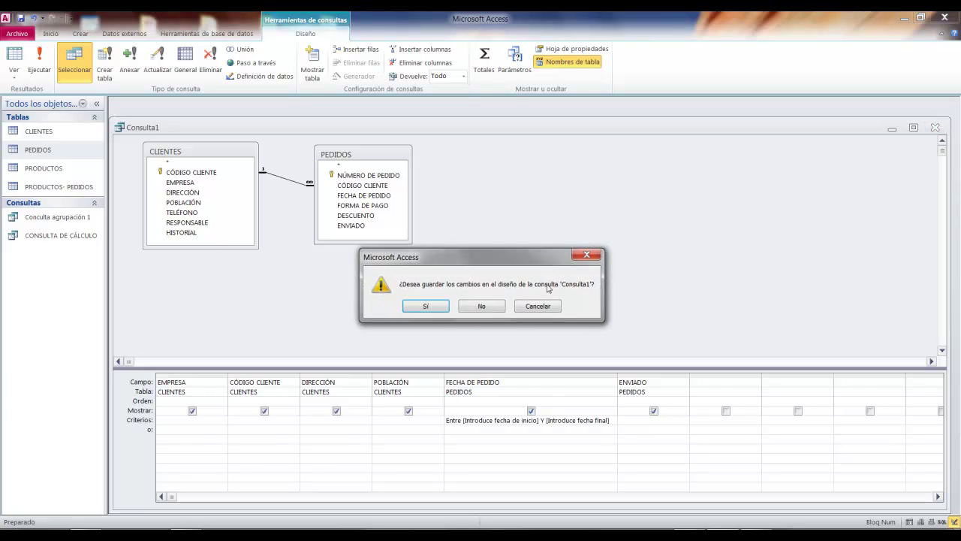
left_click(487, 306)
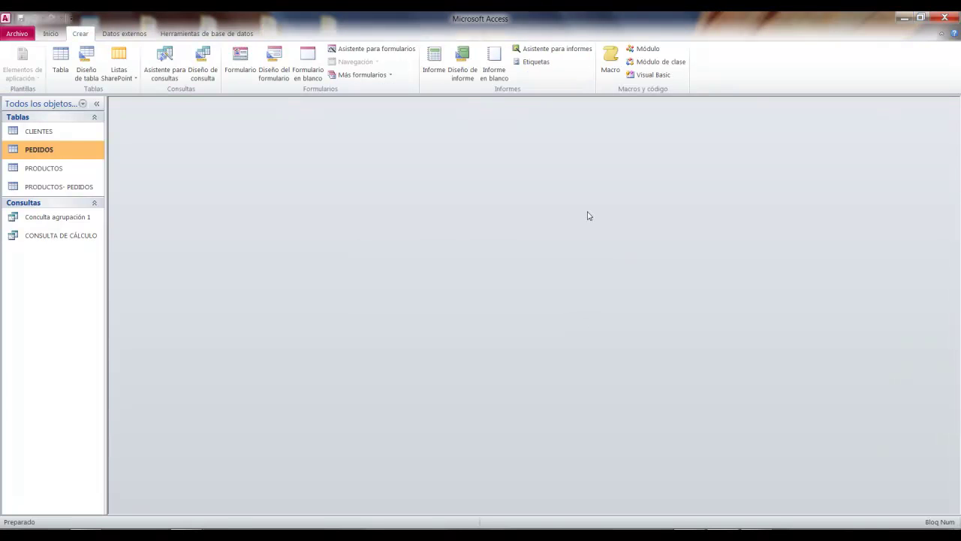
left_click(206, 33)
left_click(140, 59)
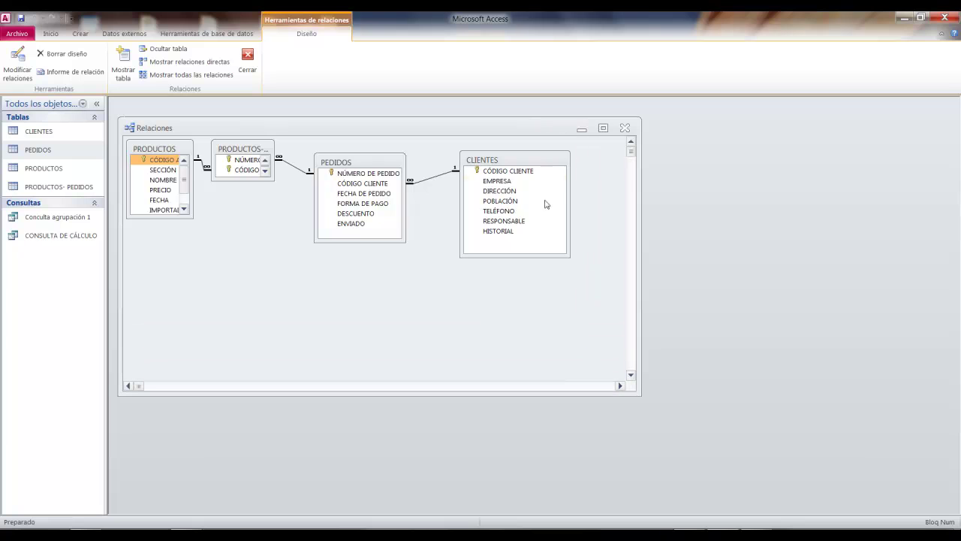
- Spread out the CLIENTES, PEDIDOS and PRODUCTOS- PEDIDOS boxes and enlarge PRODUCTOS- PEDIDOS until all its fields show
left_click_drag(521, 160, 565, 172)
left_click_drag(348, 163, 377, 166)
left_click_drag(257, 158, 321, 241)
left_click_drag(295, 157, 285, 167)
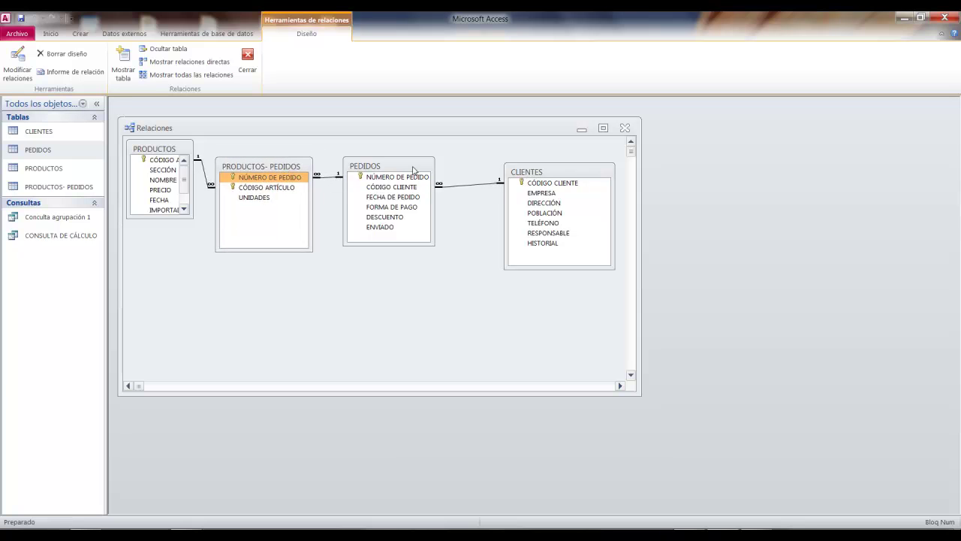
left_click_drag(413, 169, 423, 170)
mouse_move(572, 171)
left_mouse_down()
mouse_move(584, 148)
mouse_move(578, 162)
left_mouse_up()
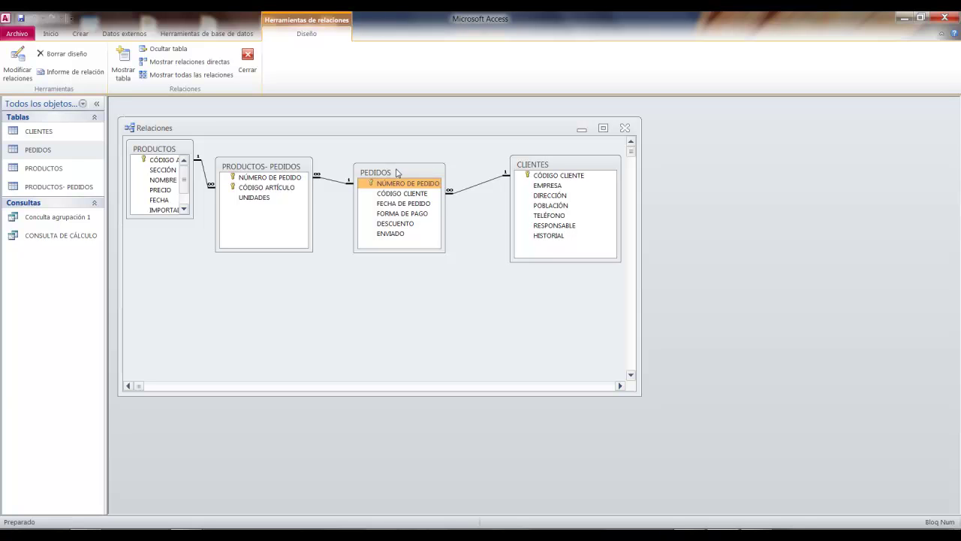
left_click(284, 169)
left_click_drag(284, 170, 286, 192)
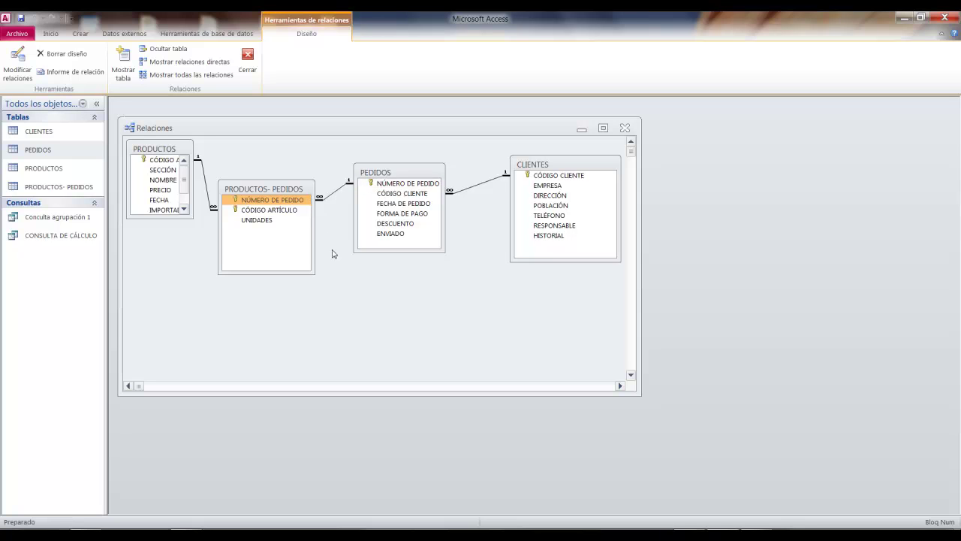
mouse_move(210, 139)
left_mouse_down()
mouse_move(218, 161)
mouse_move(520, 291)
mouse_move(635, 311)
left_mouse_up()
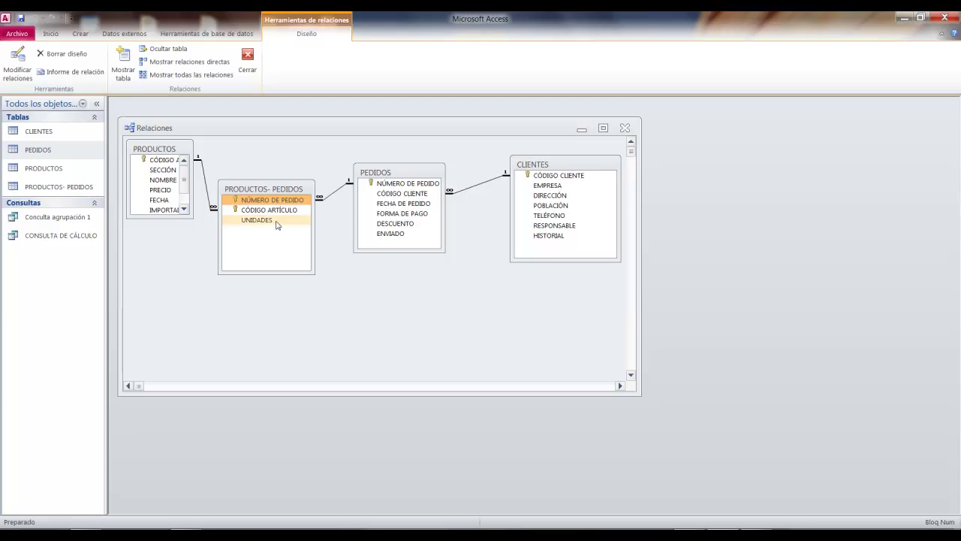
- Open the PRODUCTOS table, look at its article names, and close it again
double_click(45, 170)
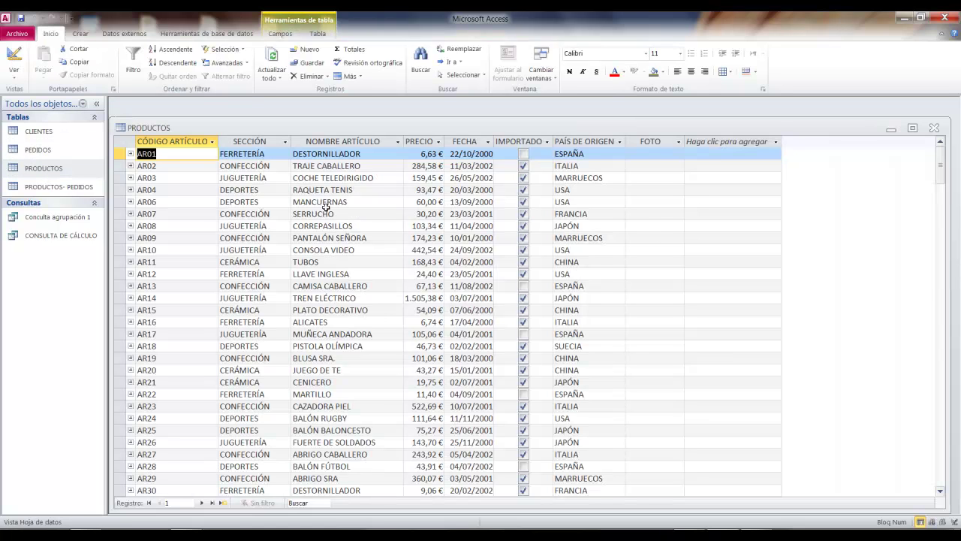
left_click(368, 189)
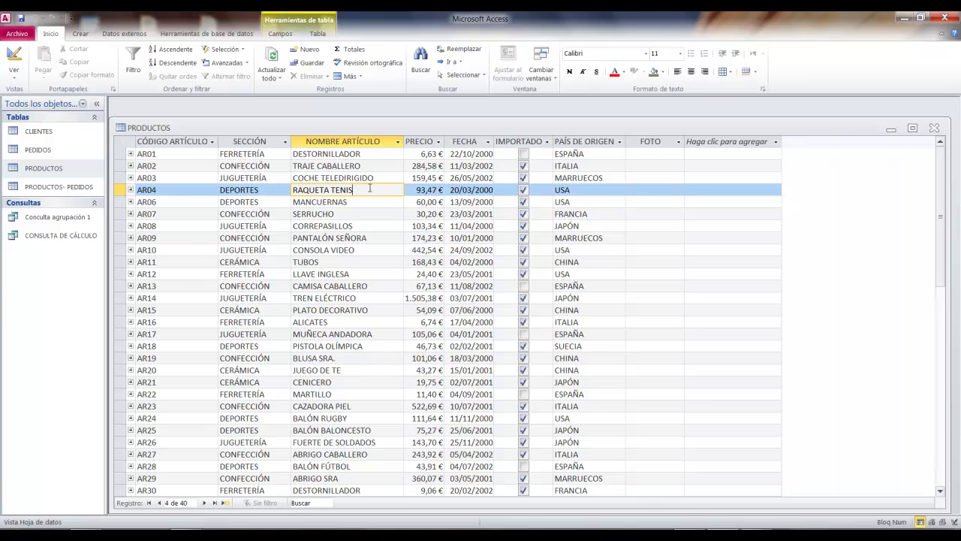
double_click(309, 214)
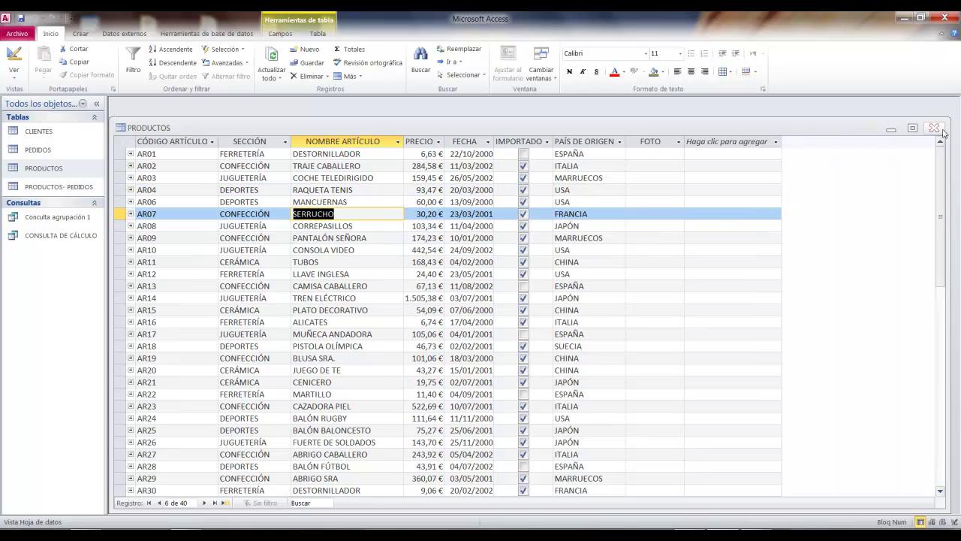
left_click(935, 129)
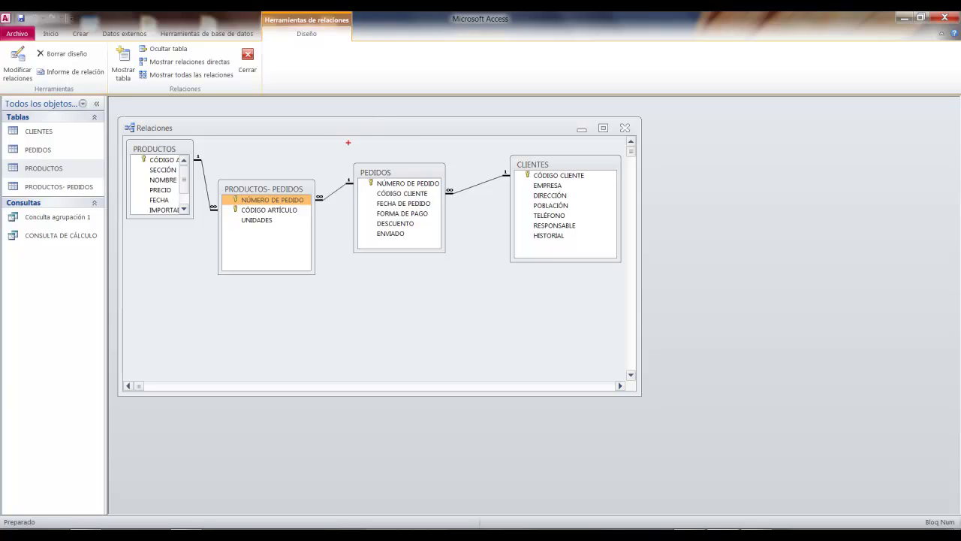
left_click_drag(212, 137, 648, 304)
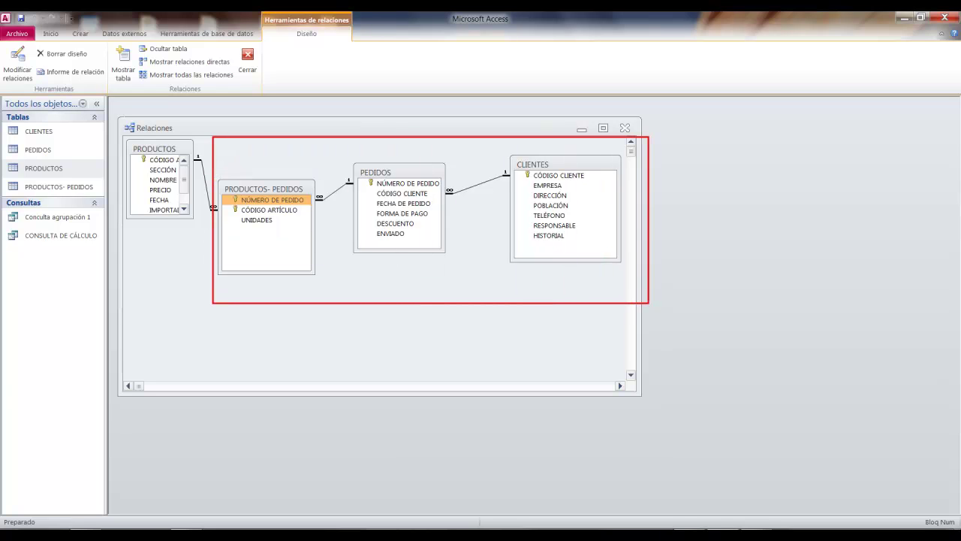
left_click_drag(552, 268, 425, 363)
left_click_drag(288, 284, 205, 377)
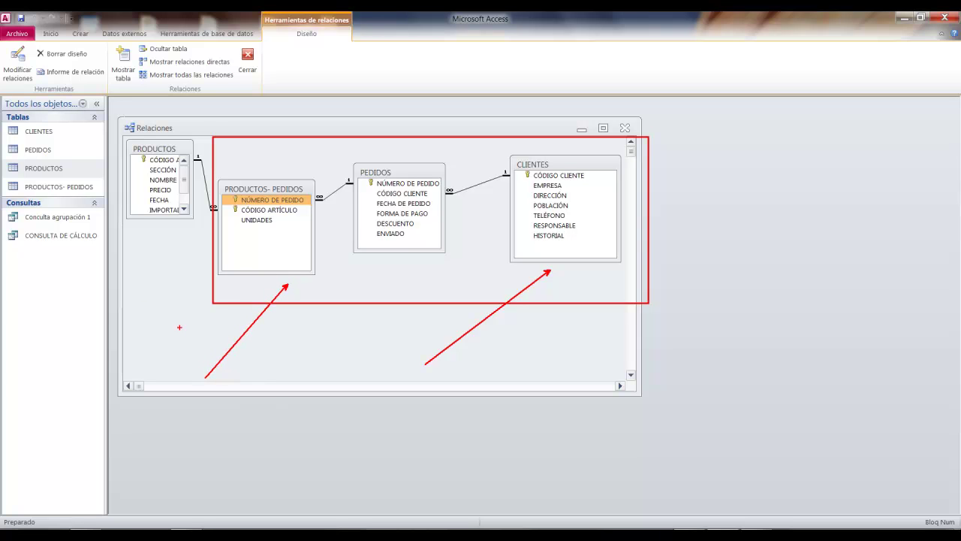
left_click_drag(239, 229, 272, 229)
left_click_drag(575, 150, 624, 99)
left_click_drag(277, 170, 308, 126)
key("ctrl+z")
key("ctrl+z")
key("ctrl+z")
key("ctrl+z")
key("ctrl+z")
key("ctrl+z")
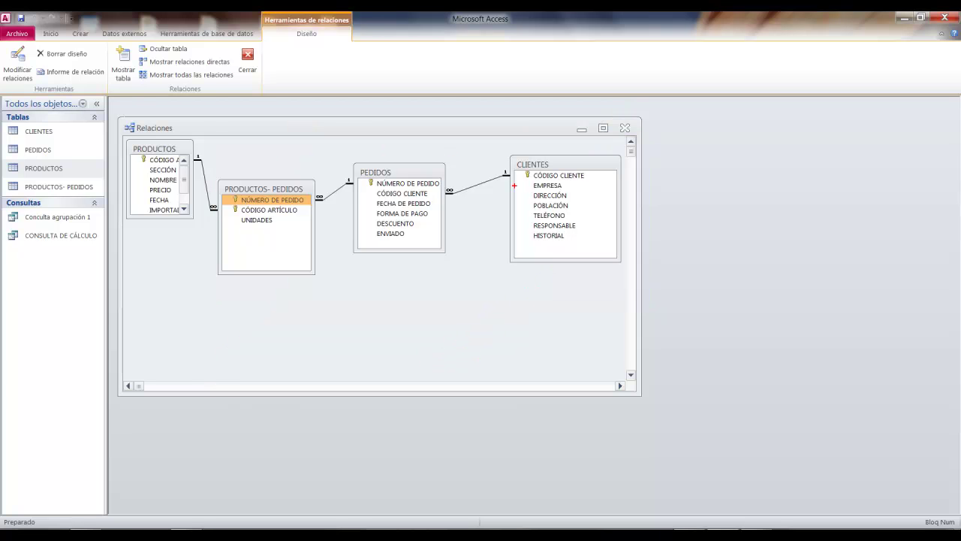
mouse_move(200, 161)
left_mouse_down()
mouse_move(250, 192)
mouse_move(325, 294)
left_mouse_up()
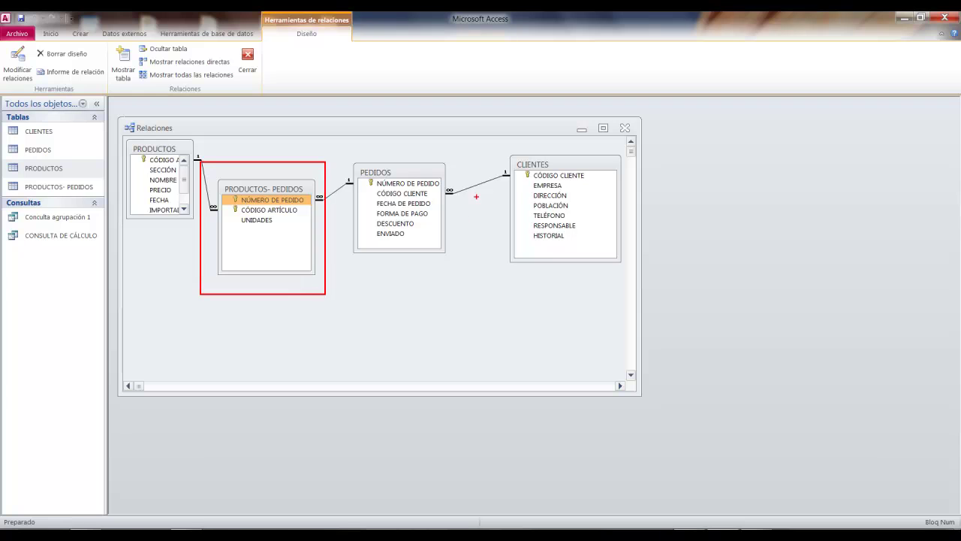
mouse_move(496, 119)
left_mouse_down()
mouse_move(569, 228)
mouse_move(638, 301)
left_mouse_up()
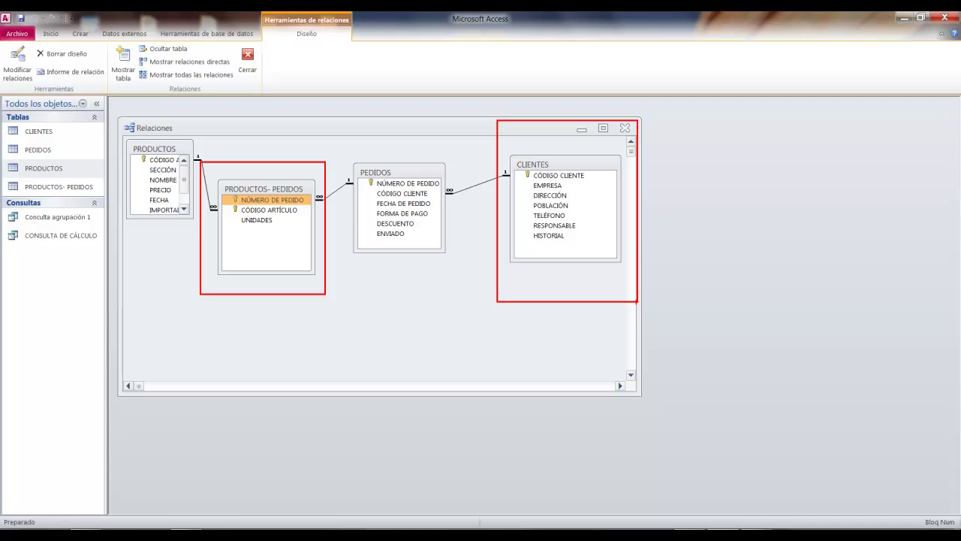
left_click_drag(417, 149, 427, 72)
left_click_drag(349, 160, 443, 248)
left_click_drag(446, 169, 348, 268)
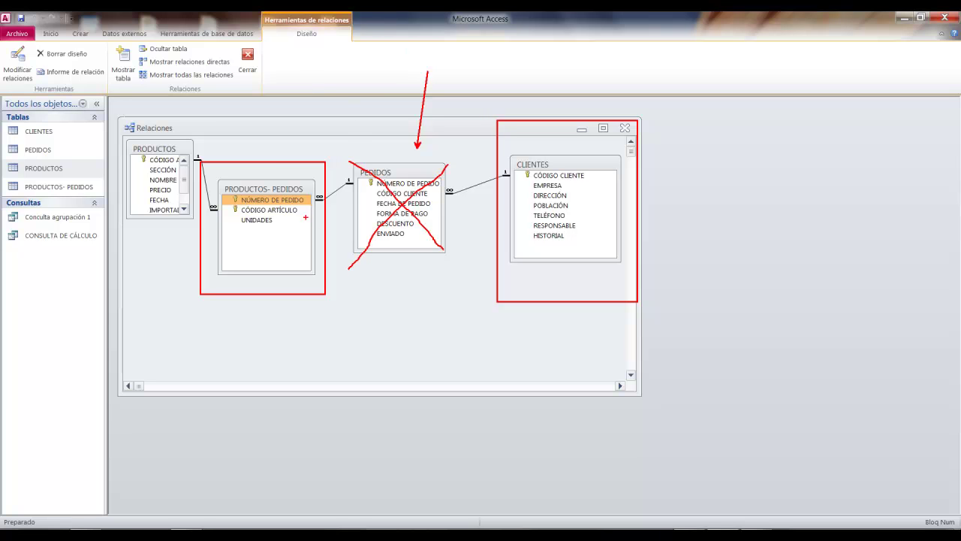
left_click_drag(318, 301, 353, 349)
left_click_drag(482, 298, 374, 340)
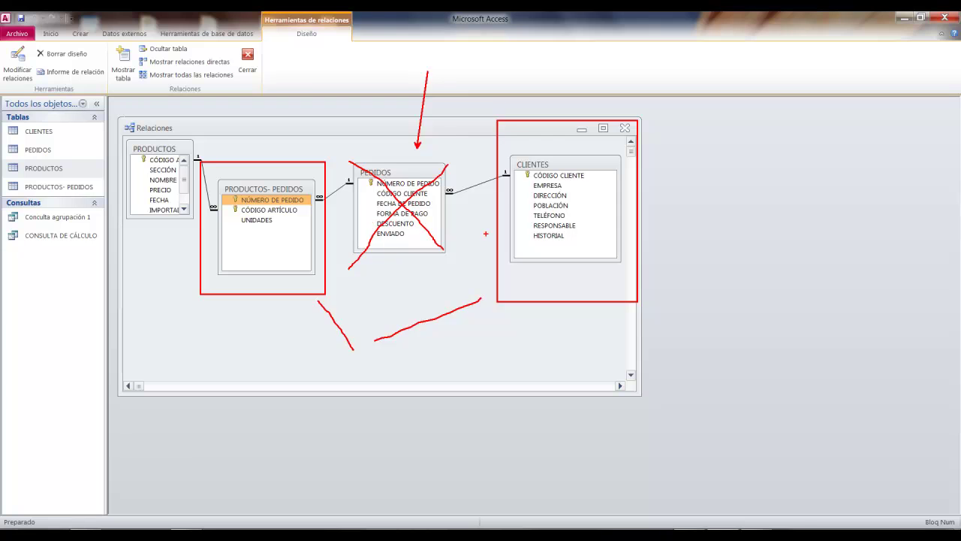
key("Escape")
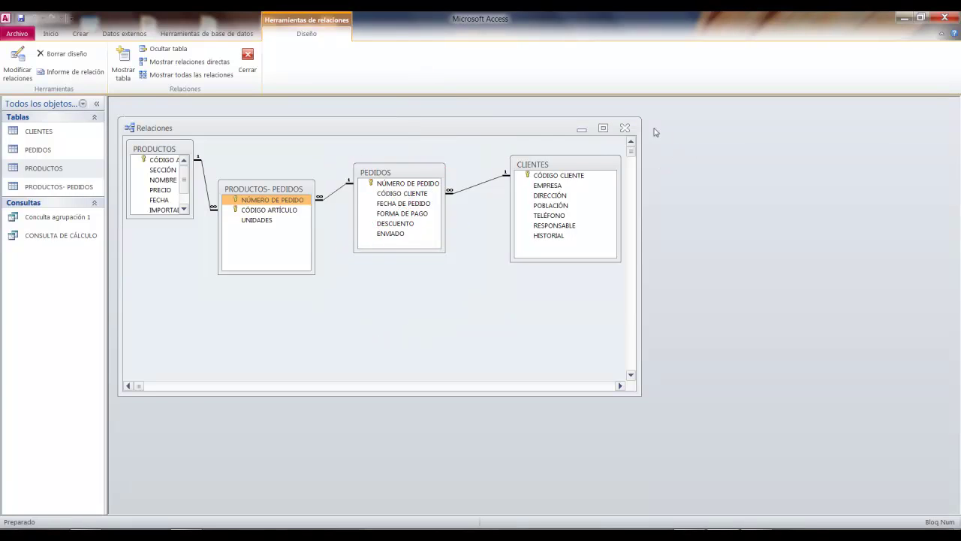
- Close the Relationships window without saving layout changes and create a design-view query containing the CLIENTES and PRODUCTOS- PEDIDOS tables
left_click(625, 128)
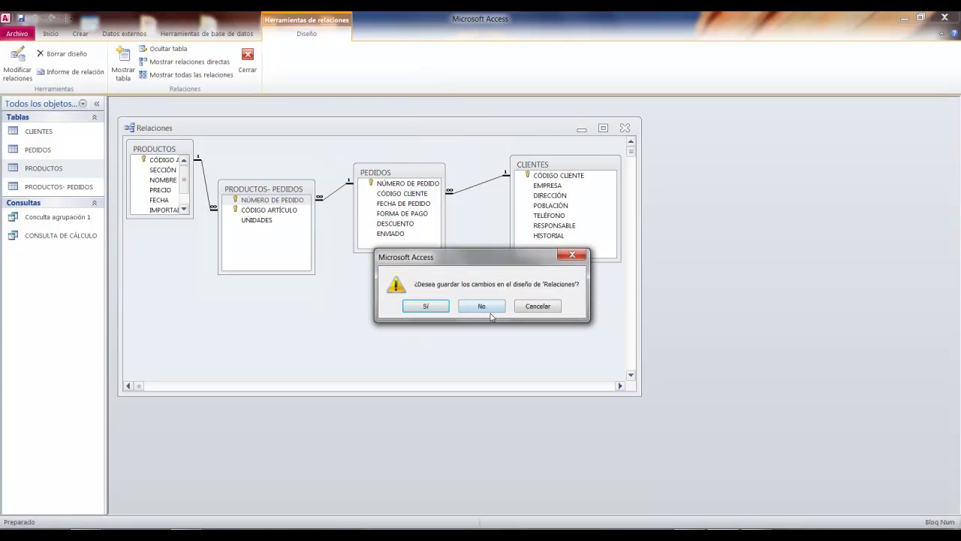
left_click(489, 308)
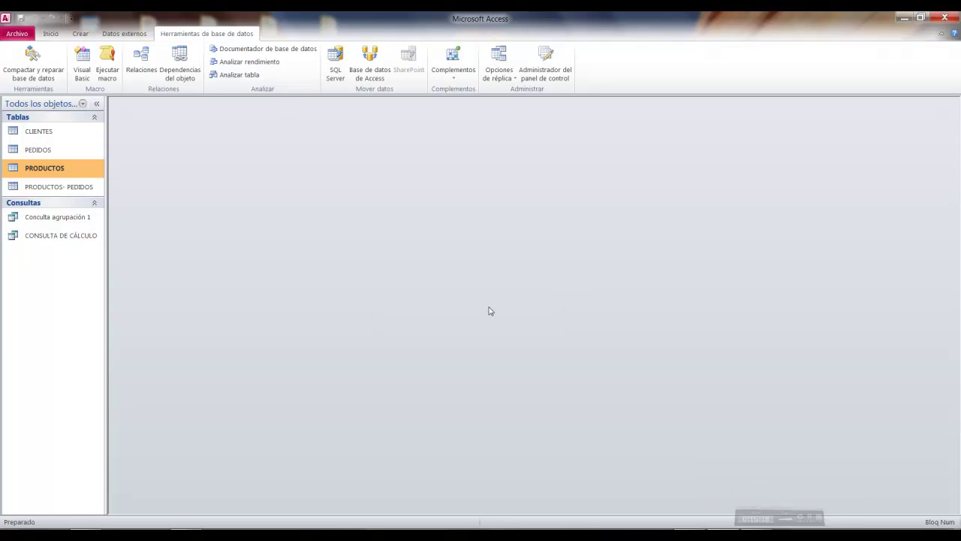
left_click(80, 33)
left_click(216, 81)
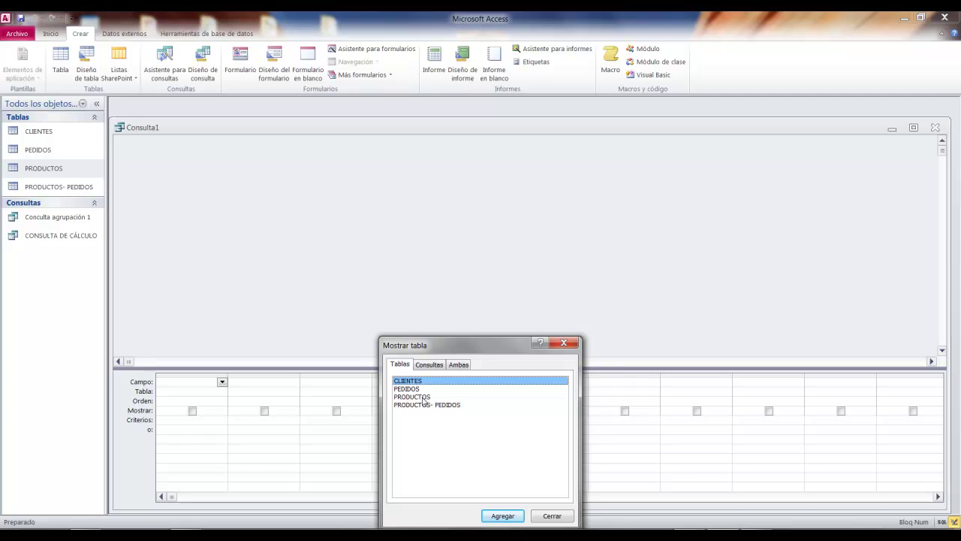
left_click(432, 405, "ctrl")
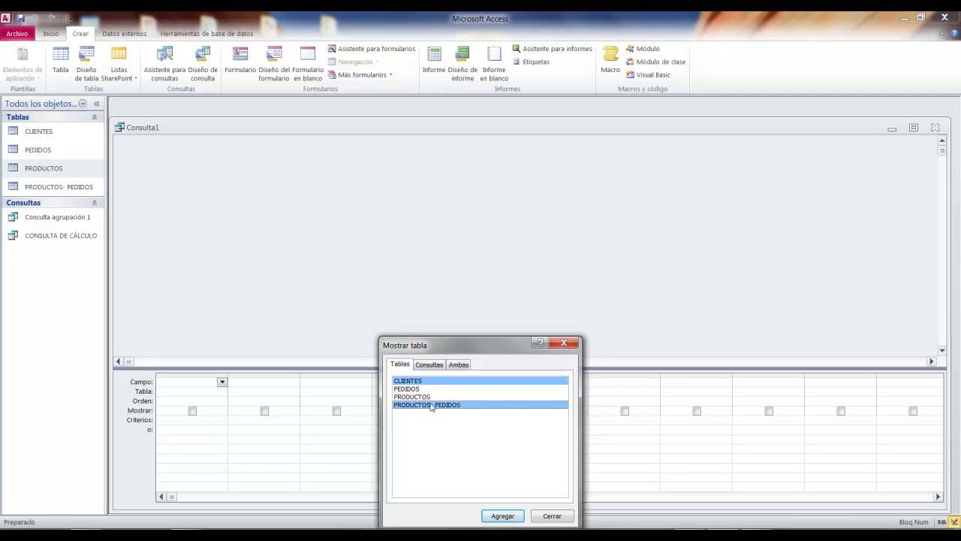
left_click(502, 515)
left_click(563, 518)
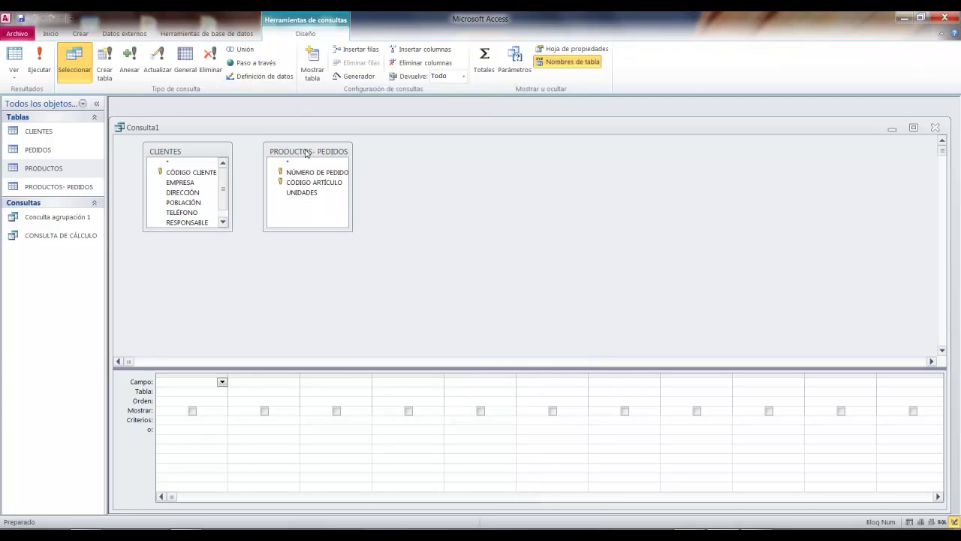
- Enlarge the CLIENTES and PRODUCTOS- PEDIDOS boxes until all fields show, and move PRODUCTOS- PEDIDOS away to leave a wide gap between them
left_click_drag(316, 152, 366, 153)
left_click_drag(402, 229, 423, 250)
left_click_drag(226, 226, 265, 258)
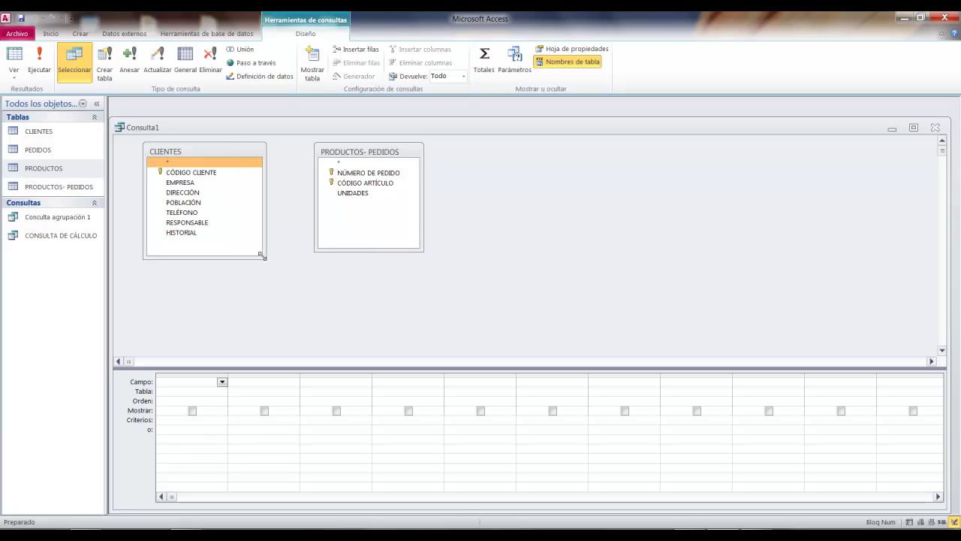
left_click_drag(367, 154, 394, 154)
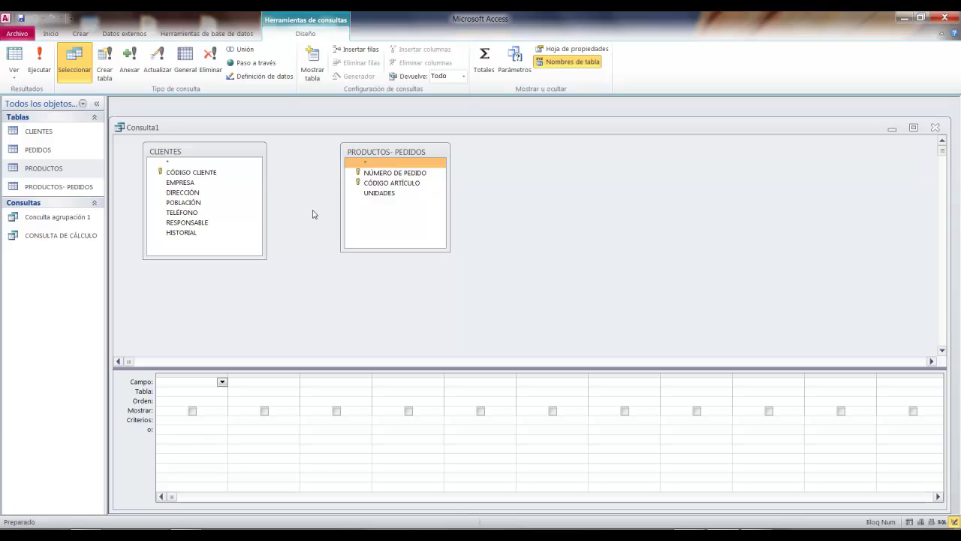
mouse_move(263, 216)
left_mouse_down()
mouse_move(311, 186)
mouse_move(339, 183)
left_mouse_up()
key("e")
key("Escape")
left_click_drag(407, 152, 541, 157)
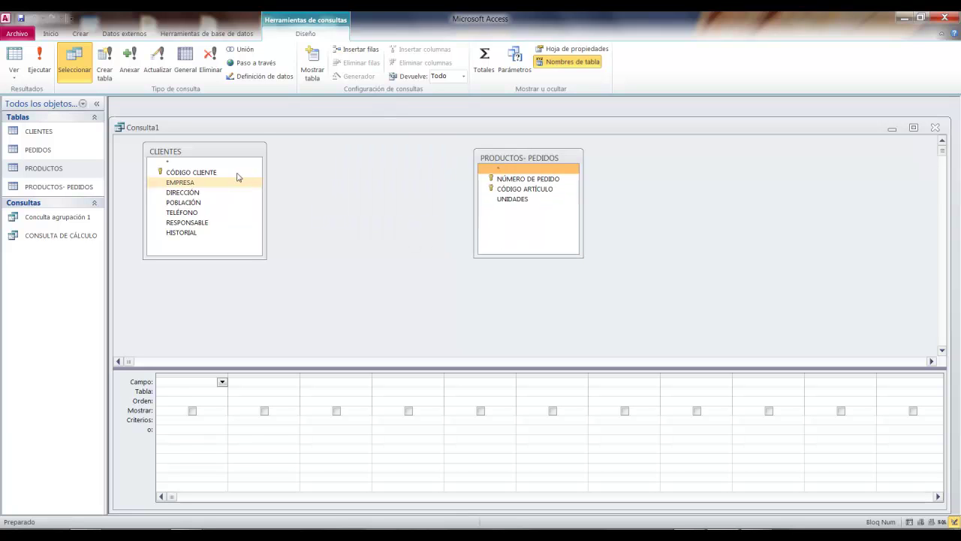
- Add EMPRESA and POBLACIÓN from CLIENTES and UNIDADES from PRODUCTOS- PEDIDOS to the query, with the criterion Madrid for POBLACIÓN
double_click(184, 183)
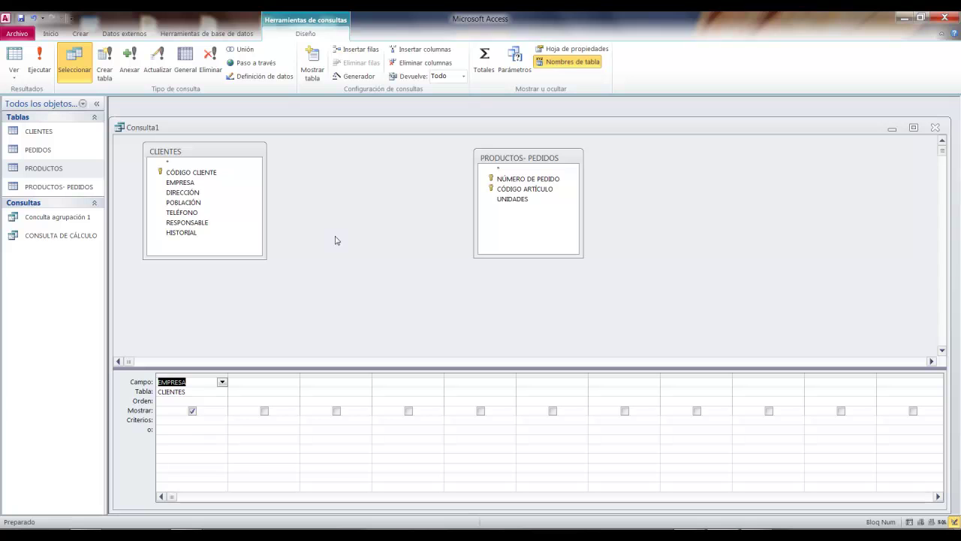
double_click(186, 202)
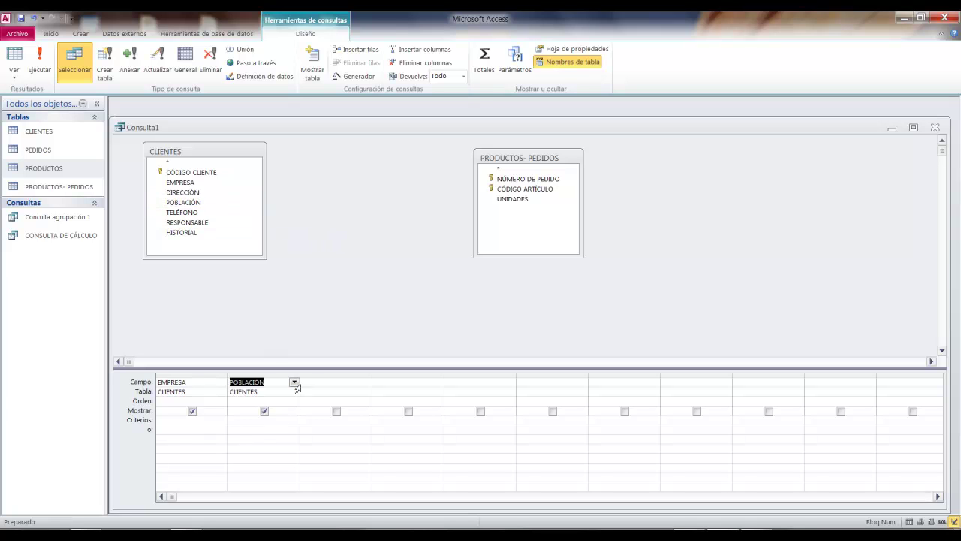
double_click(503, 201)
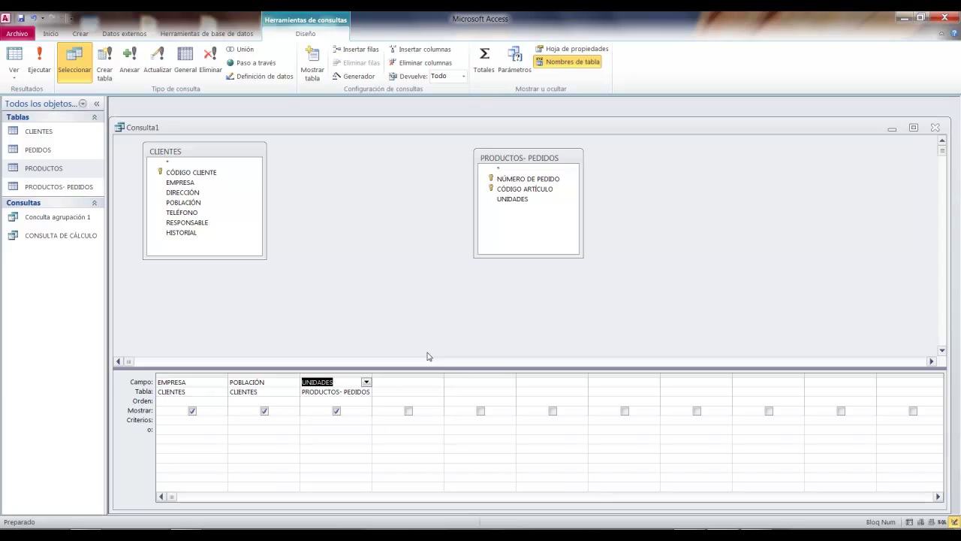
left_click(264, 423)
type("Madrid")
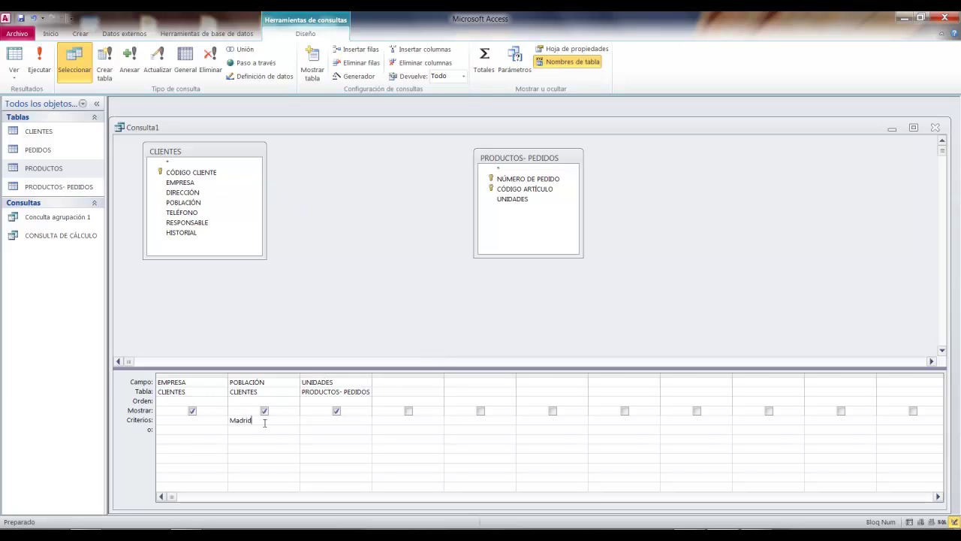
key("ctrl+1")
left_click(265, 422)
left_click_drag(398, 176, 528, 376)
key("Escape")
- Run the query on the two unlinked tables to check its records, and return to design view
left_click(39, 62)
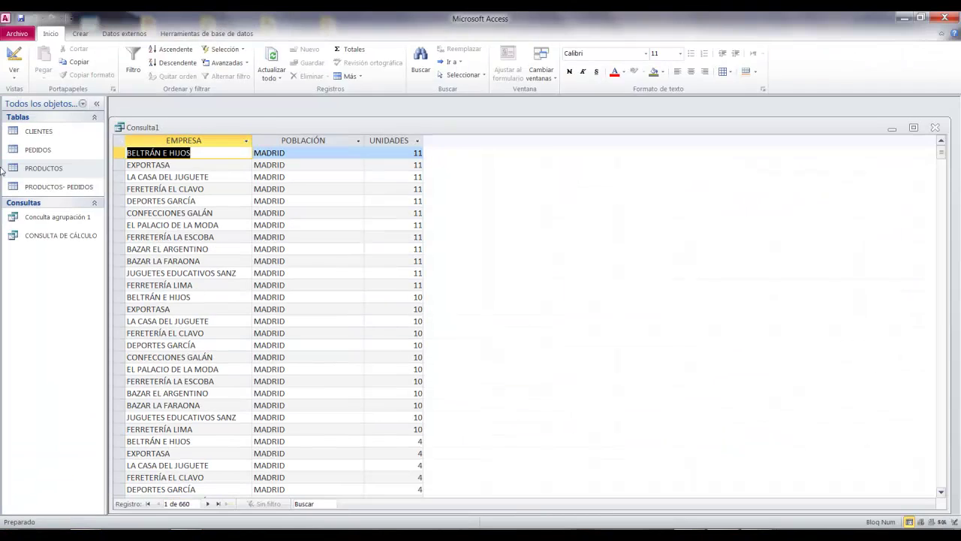
left_click(14, 59)
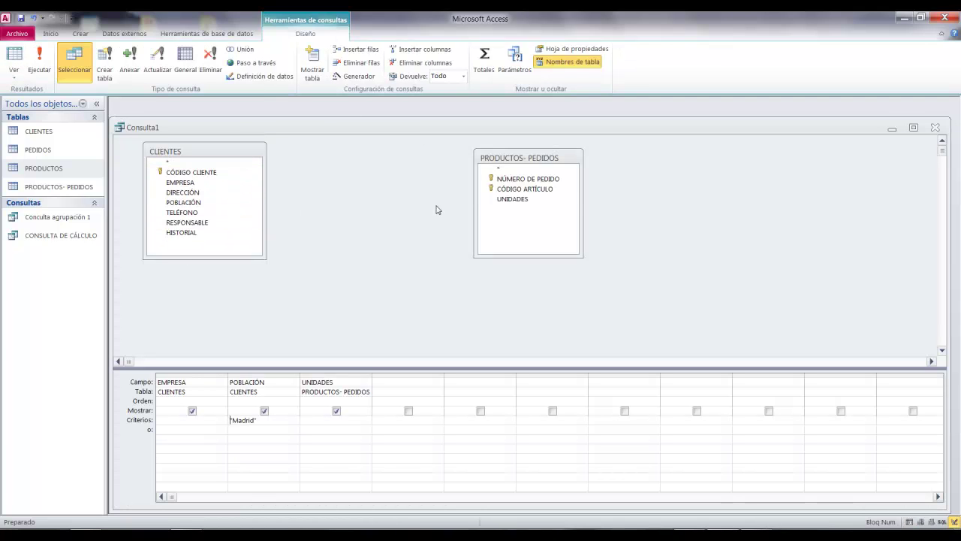
left_click(216, 173)
left_click(498, 199)
left_click(218, 183)
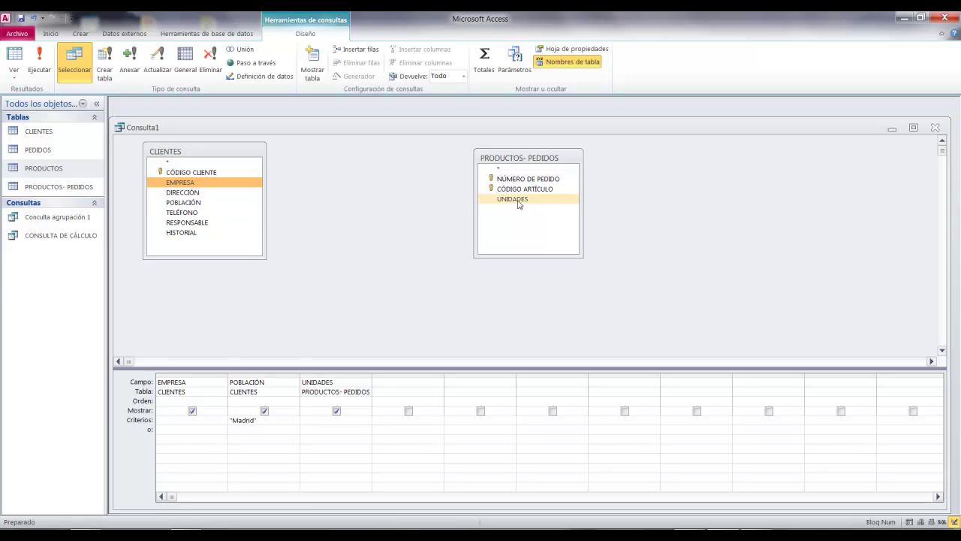
left_click_drag(304, 145, 433, 281)
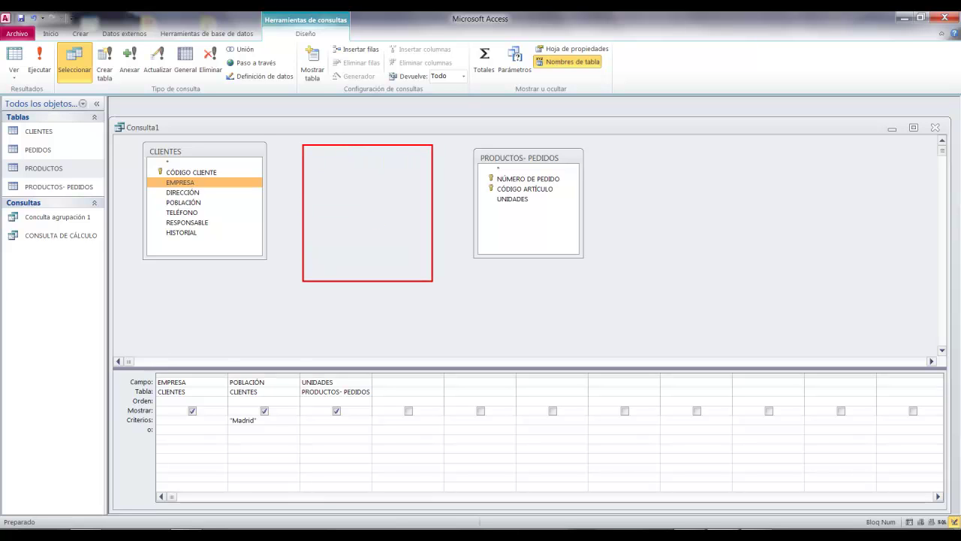
left_click_drag(264, 213, 305, 216)
left_click_drag(433, 219, 465, 220)
left_click_drag(436, 279, 398, 401)
left_click_drag(297, 383, 283, 310)
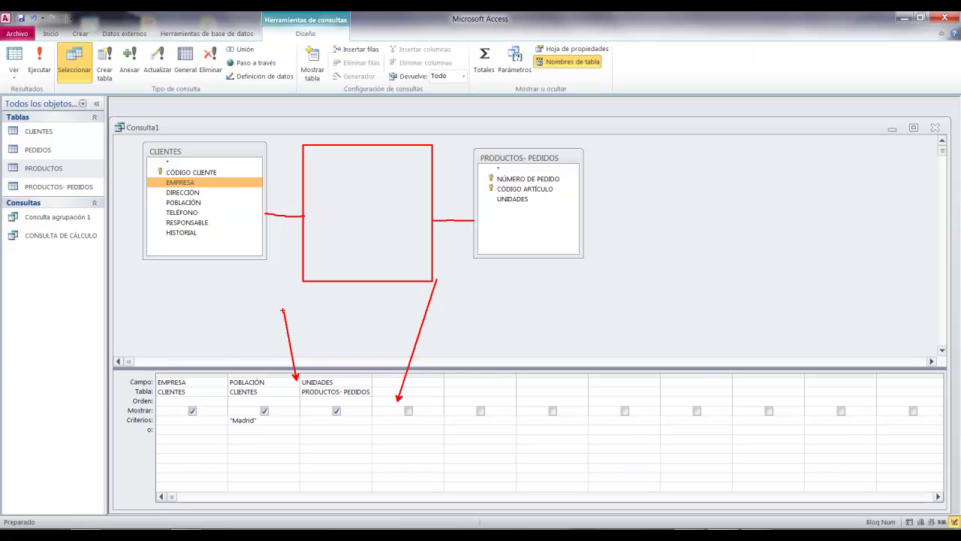
key("Escape")
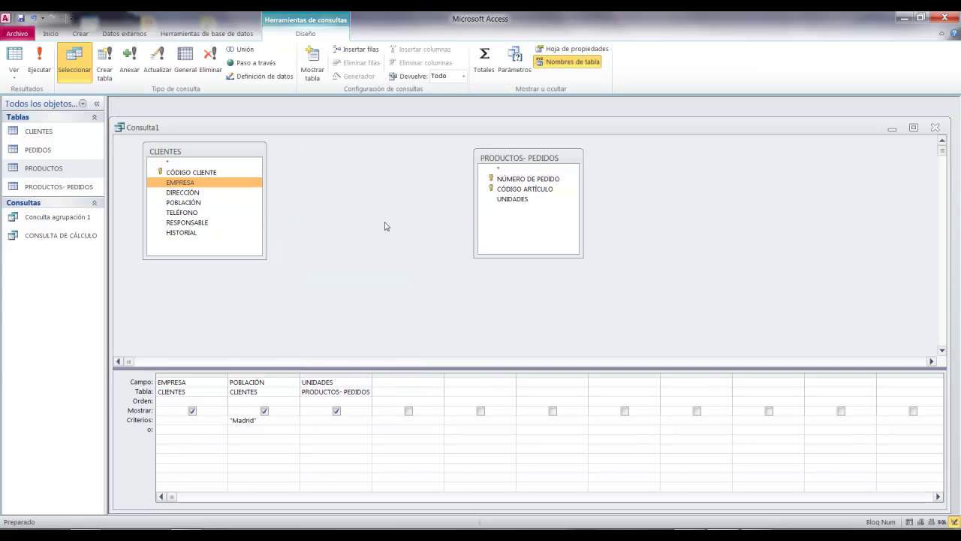
key("ctrl+2")
mouse_move(293, 42)
left_mouse_down()
mouse_move(336, 92)
mouse_move(522, 475)
left_mouse_up()
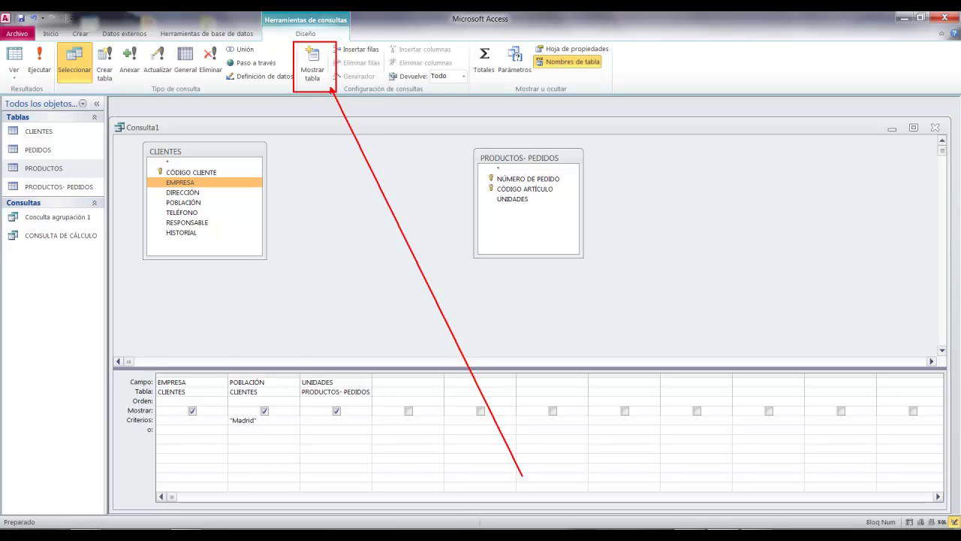
key("Escape")
- Add the PEDIDOS table to the query and place its box between CLIENTES and PRODUCTOS- PEDIDOS
left_click(312, 63)
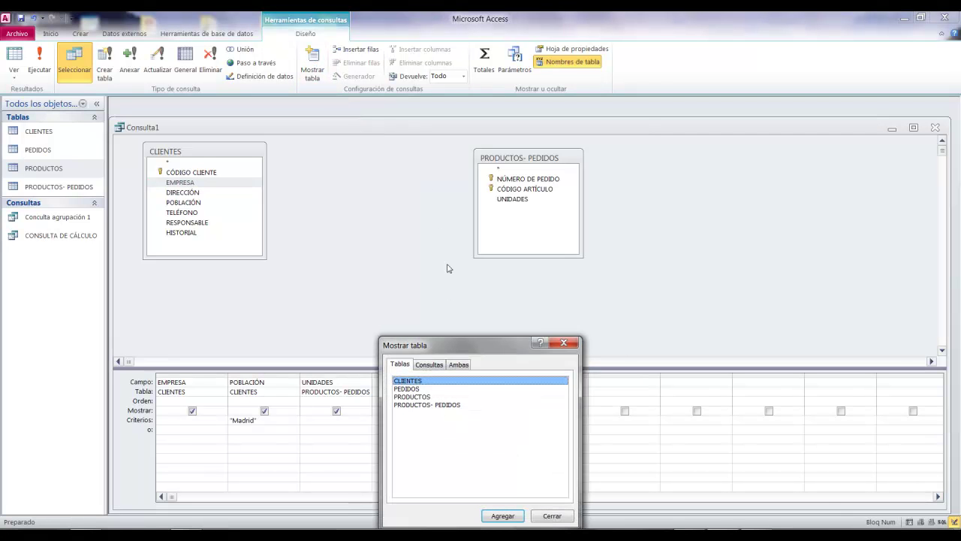
left_click_drag(453, 344, 552, 202)
left_click(513, 253)
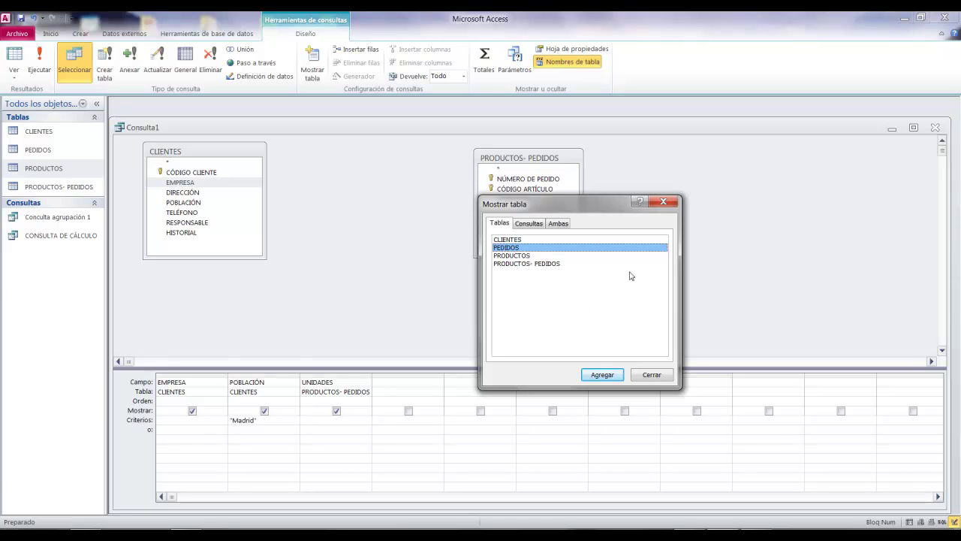
left_click(605, 376)
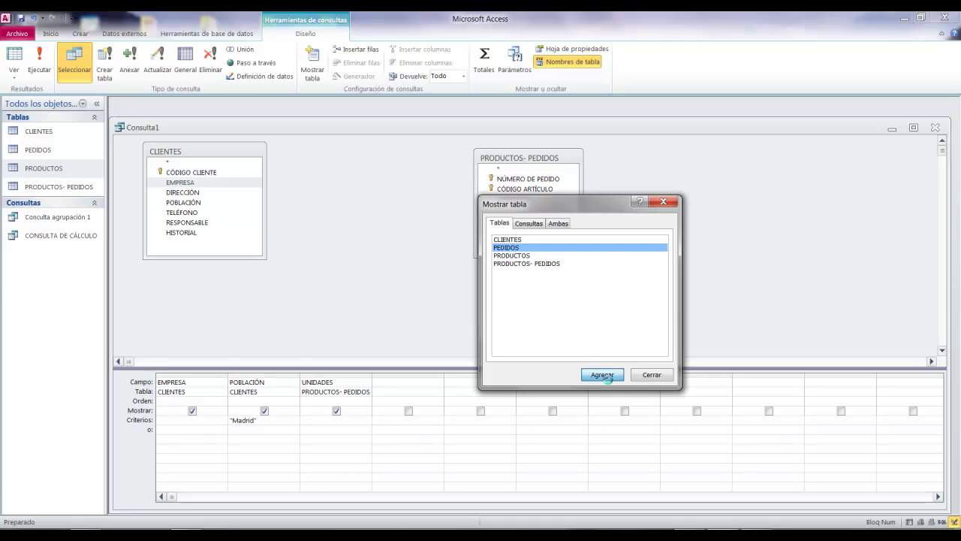
left_click(652, 374)
left_click_drag(368, 153, 390, 167)
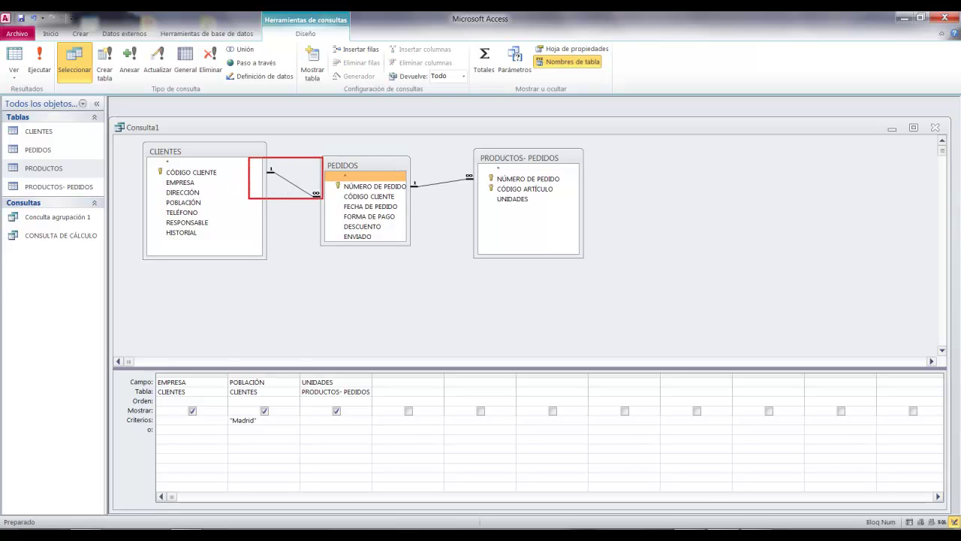
left_click_drag(404, 161, 500, 203)
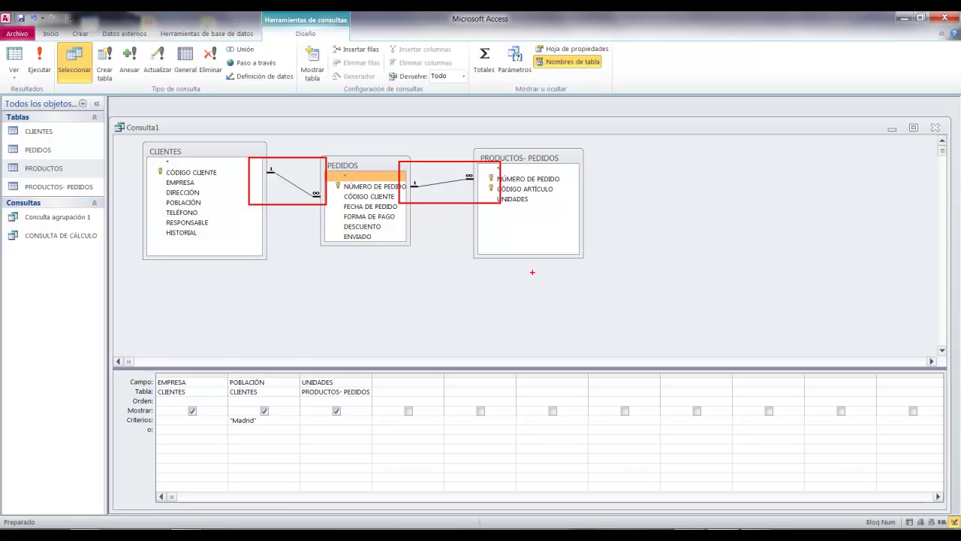
left_click_drag(258, 278, 331, 321)
left_click_drag(494, 275, 385, 327)
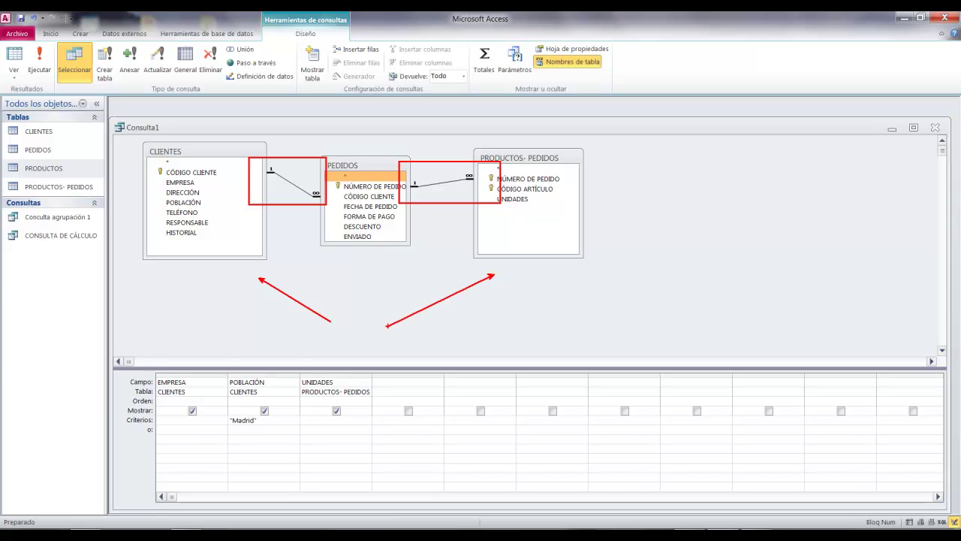
left_click_drag(366, 270, 371, 315)
key("Escape")
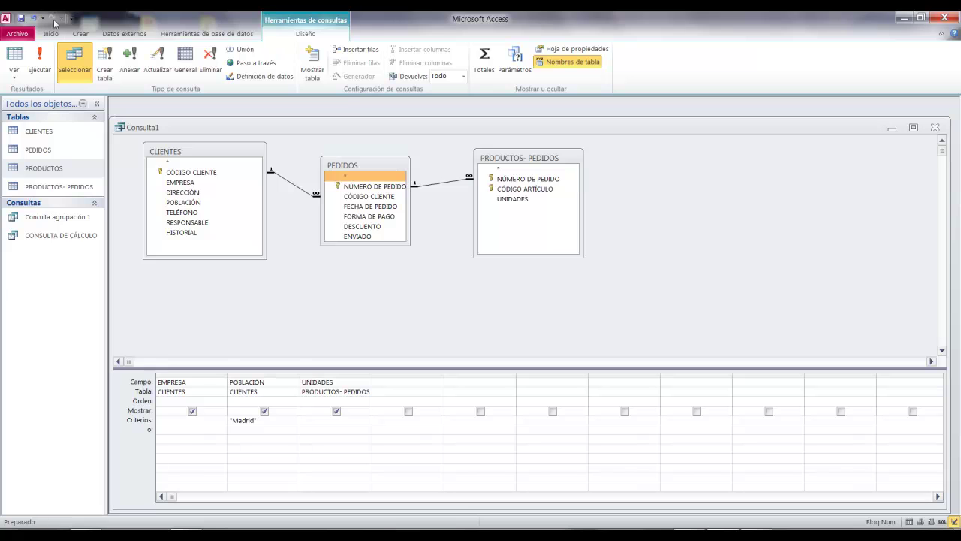
- Run the query with PEDIDOS included as the linking table to list the units ordered by Madrid companies
left_click(46, 64)
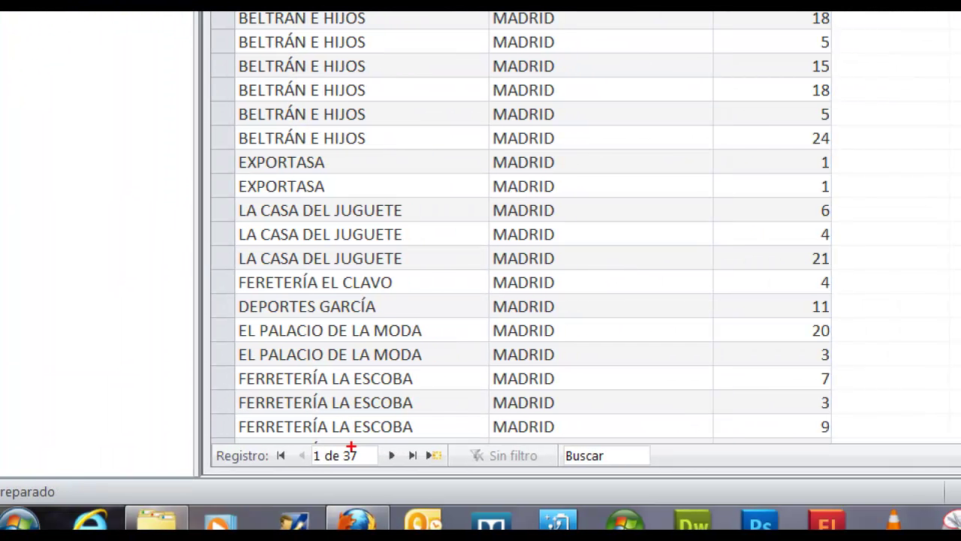
left_click_drag(343, 443, 368, 476)
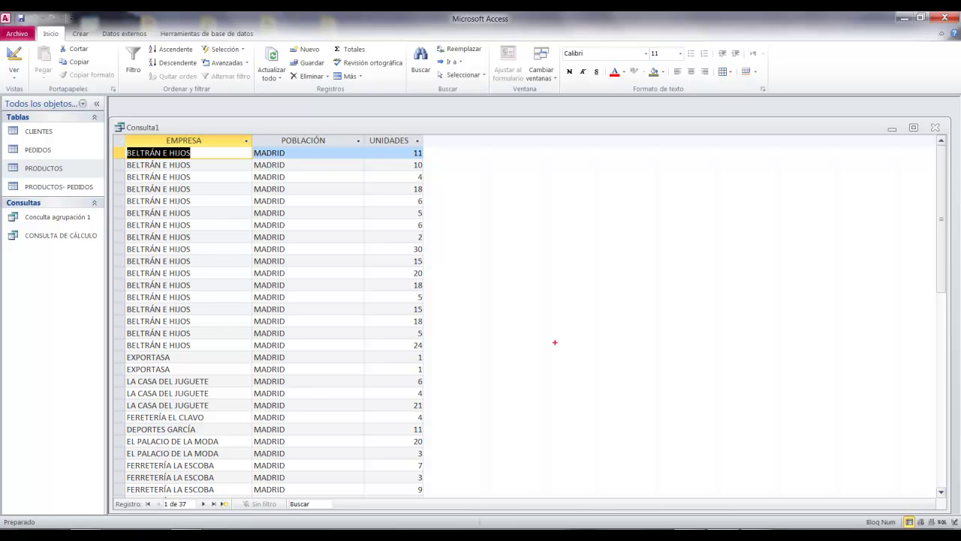
mouse_move(113, 145)
left_mouse_down()
mouse_move(446, 200)
mouse_move(443, 158)
left_mouse_up()
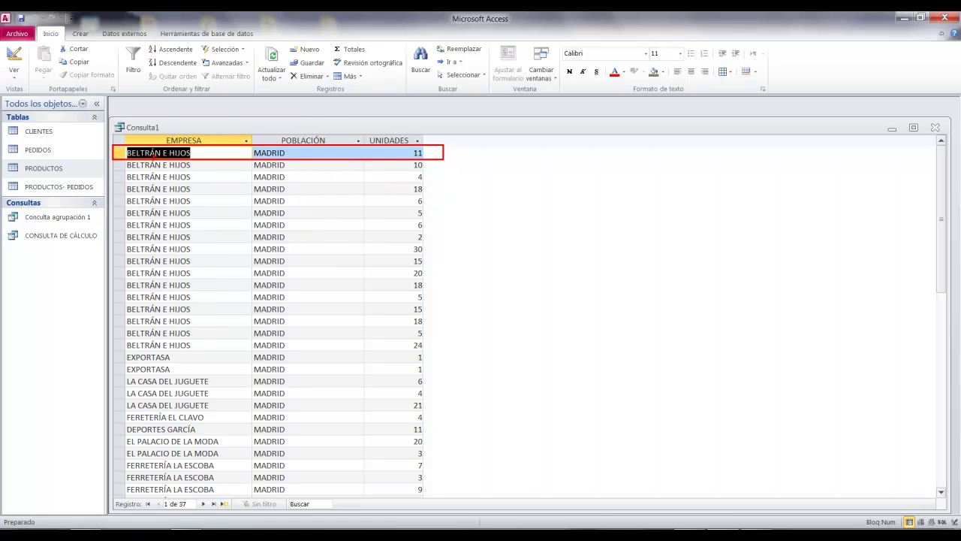
mouse_move(114, 157)
left_mouse_down()
mouse_move(445, 175)
mouse_move(582, 200)
left_mouse_up()
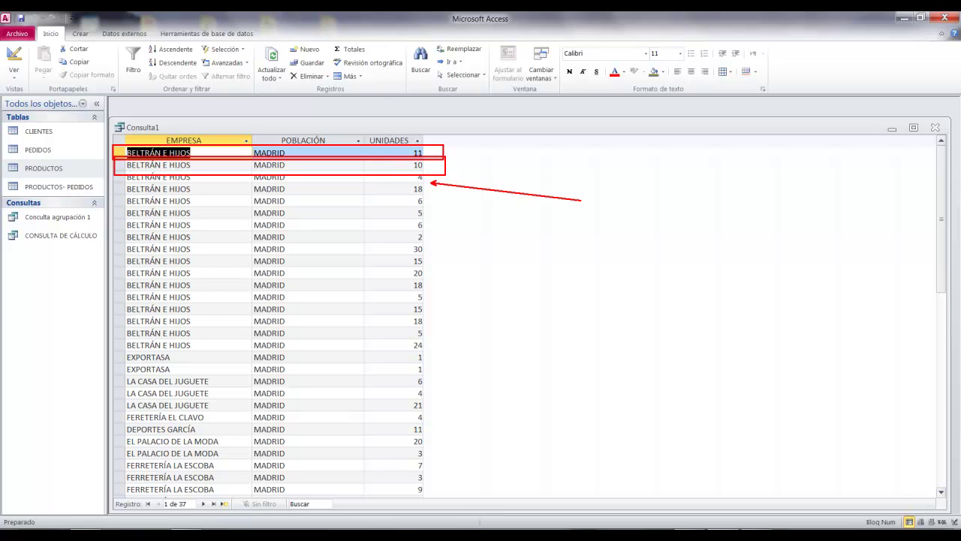
key("Escape")
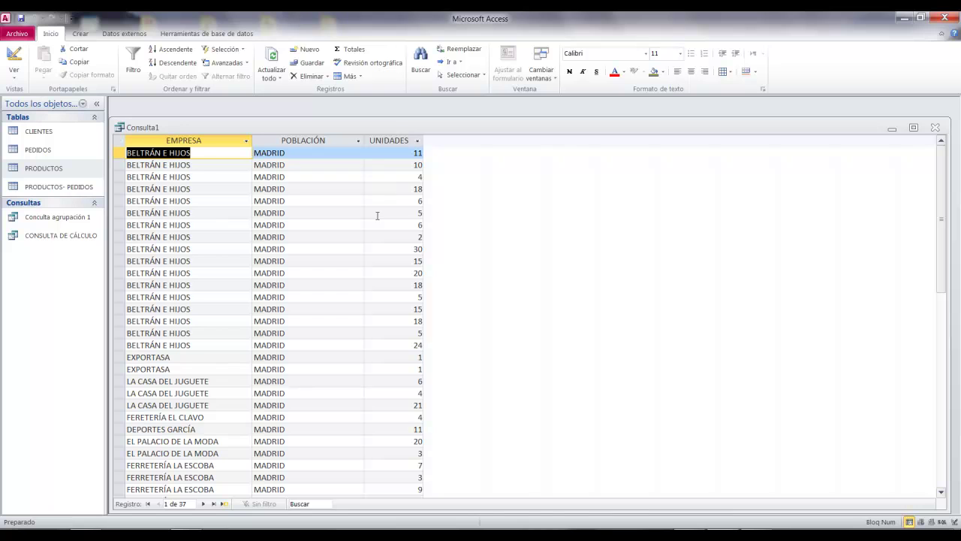
- Add the NÚMERO DE PEDIDO field from PRODUCTOS- PEDIDOS to the Madrid query's design and run the query
left_click(189, 503)
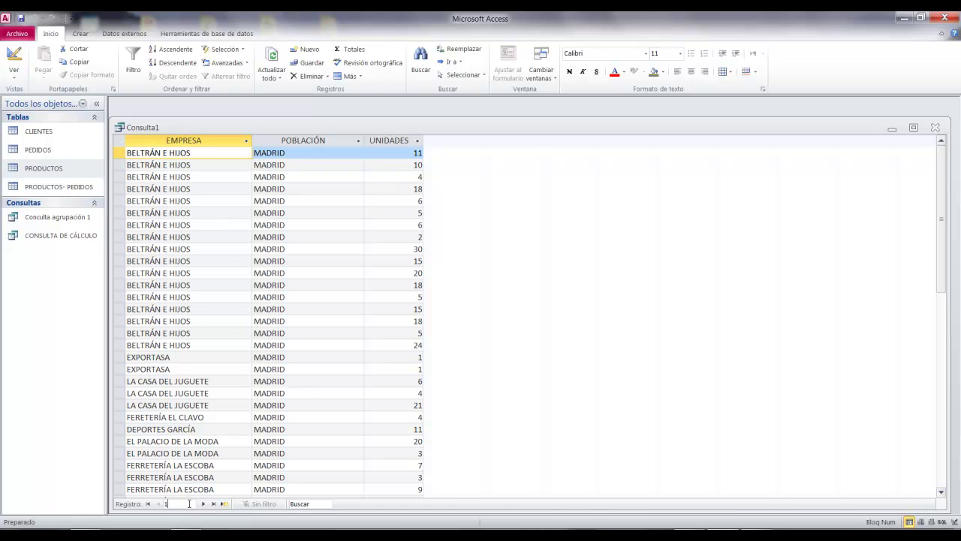
left_click(20, 59)
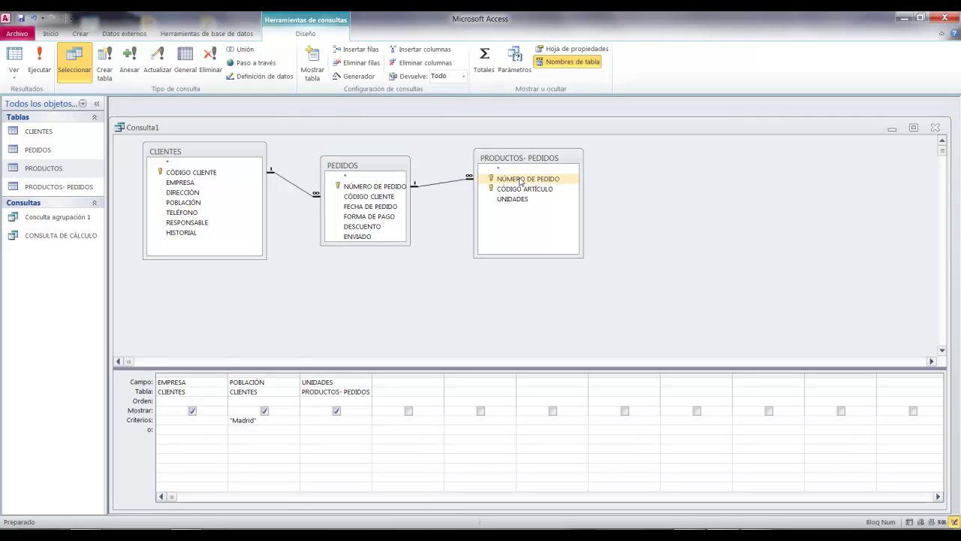
double_click(523, 180)
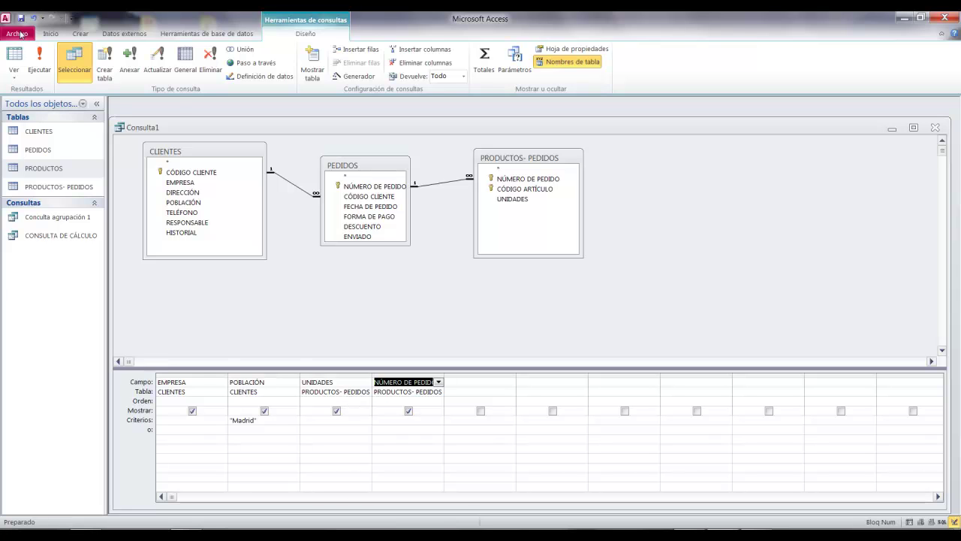
left_click(48, 65)
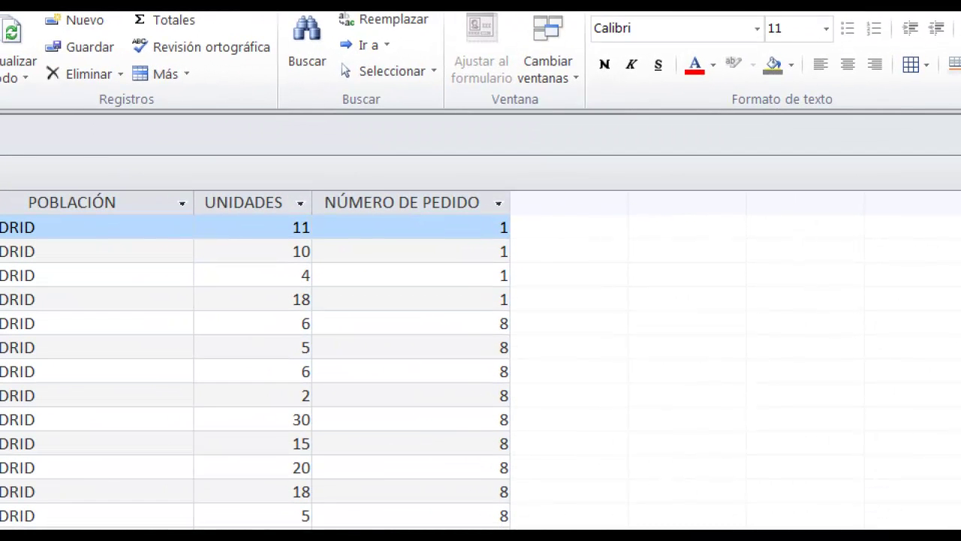
left_click_drag(495, 212, 533, 234)
left_click_drag(274, 214, 328, 234)
left_click_drag(493, 239, 517, 264)
left_click_drag(286, 242, 321, 254)
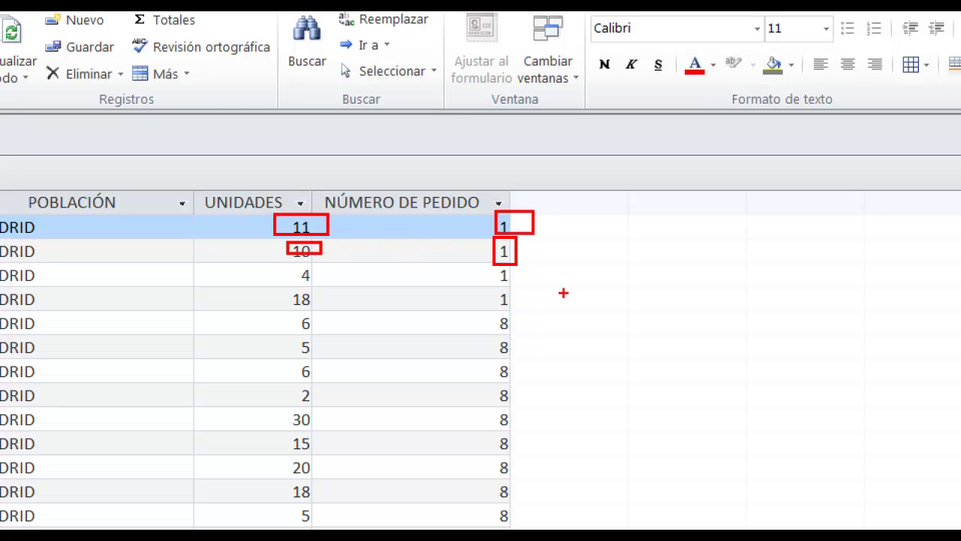
left_click_drag(490, 262, 518, 286)
left_click_drag(286, 264, 318, 281)
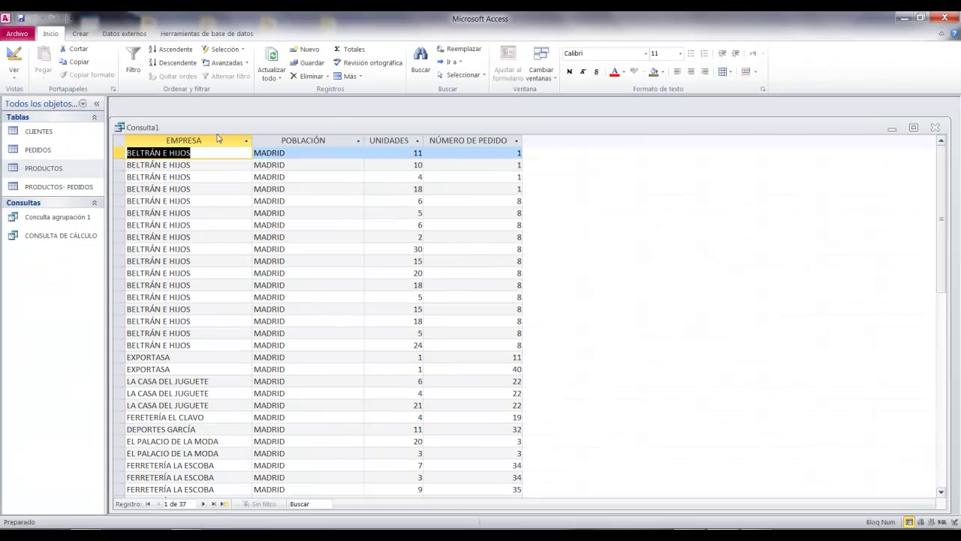
- Return the query to design view, and open the PRODUCTOS table to examine its NOMBRE ARTÍCULO column, closing it when done
left_click(15, 54)
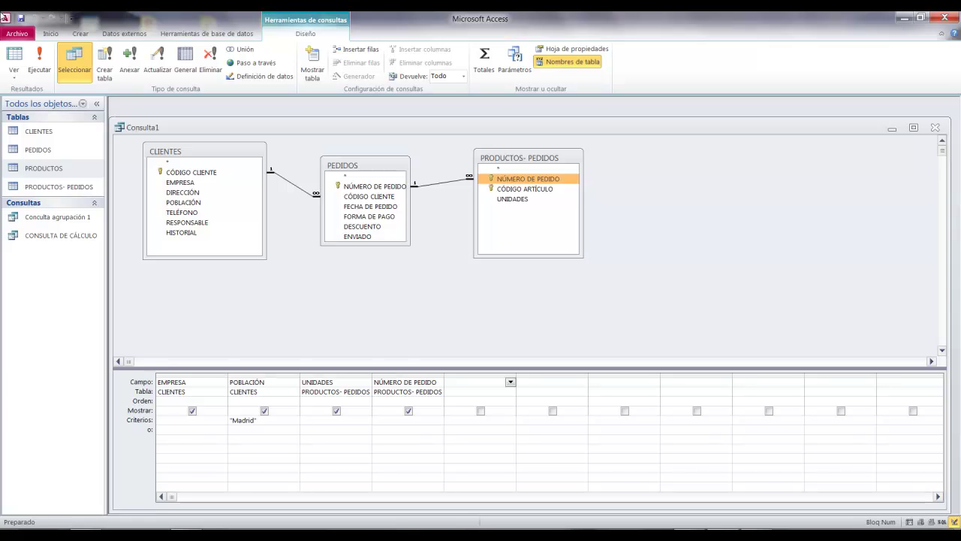
left_click(43, 169)
double_click(43, 170)
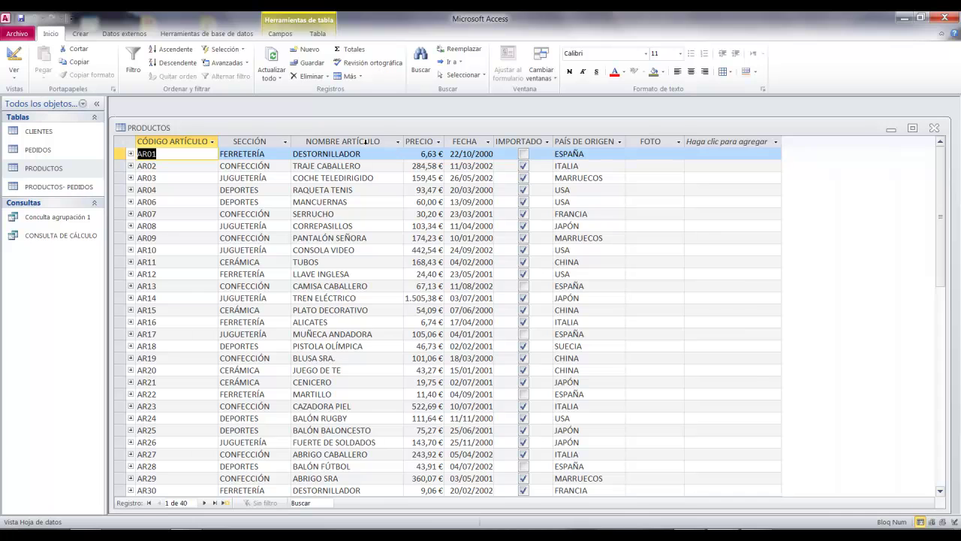
left_click(360, 141)
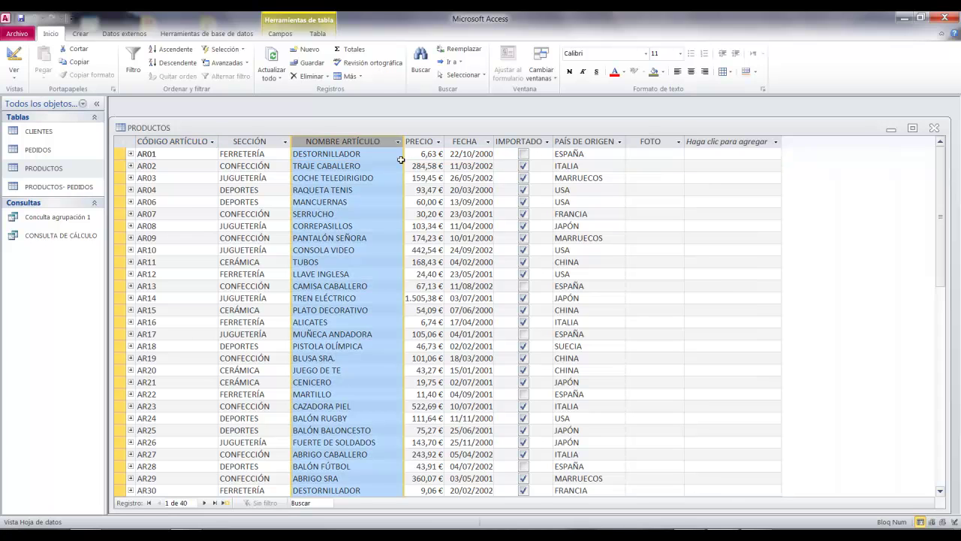
left_click(934, 128)
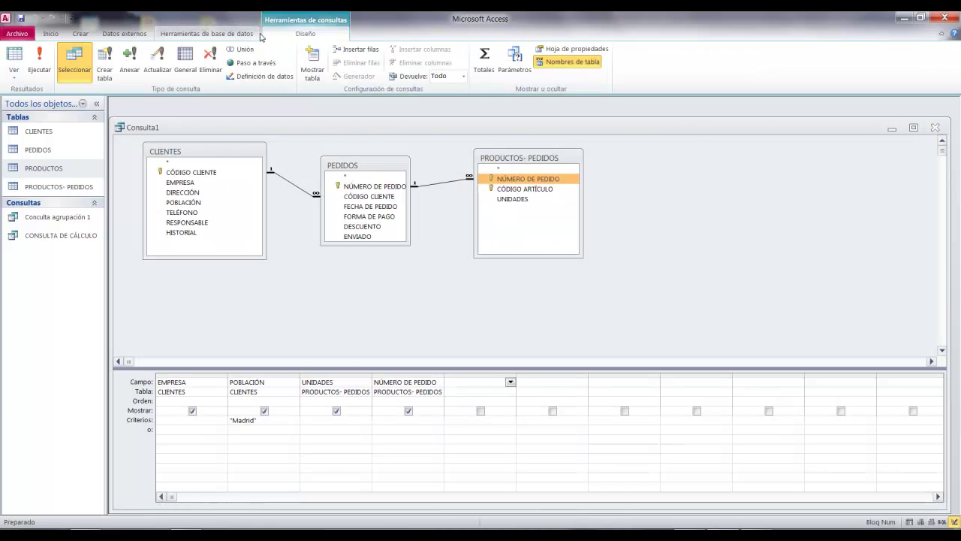
- Add the PRODUCTOS table to the query and include its NOMBRE ARTÍCULO field in the design grid
left_click(313, 68)
left_click(422, 396)
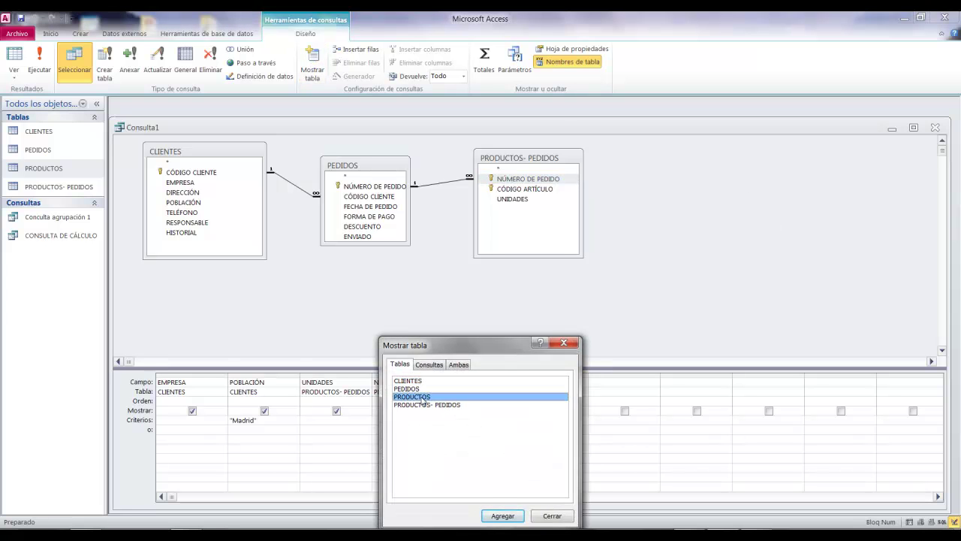
left_click(502, 515)
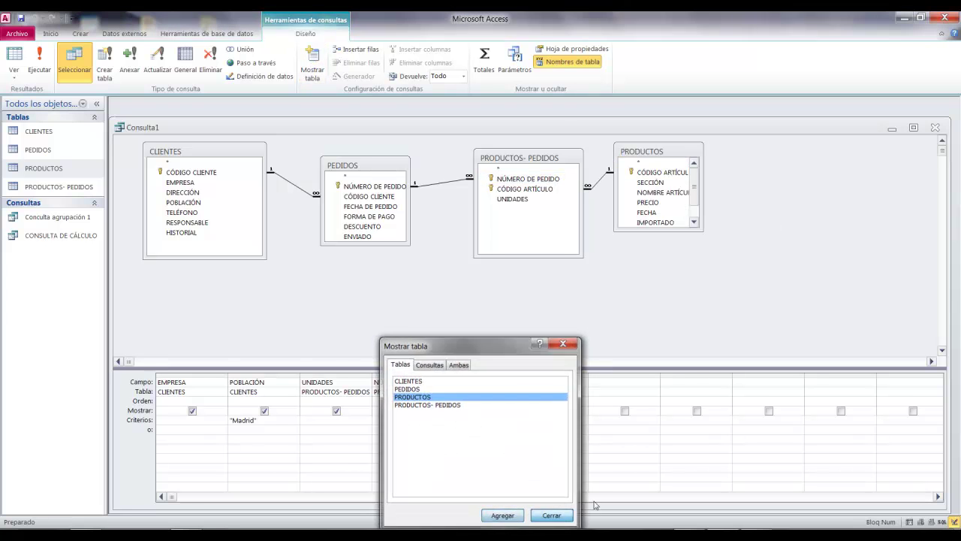
left_click(552, 515)
left_click(653, 192)
double_click(654, 192)
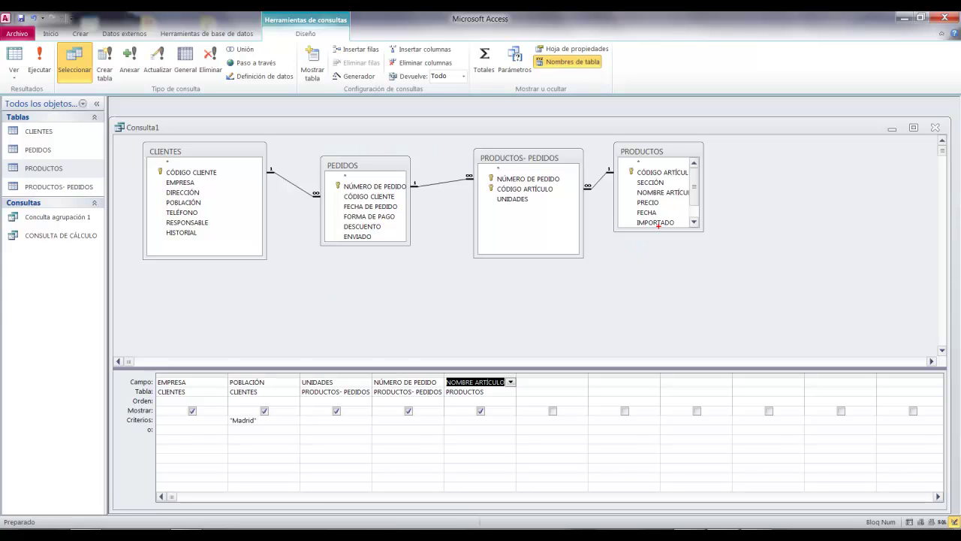
left_click_drag(655, 239, 678, 329)
left_click_drag(558, 262, 591, 359)
left_click_drag(162, 248, 198, 338)
left_click_drag(307, 141, 417, 256)
left_click_drag(365, 404, 403, 304)
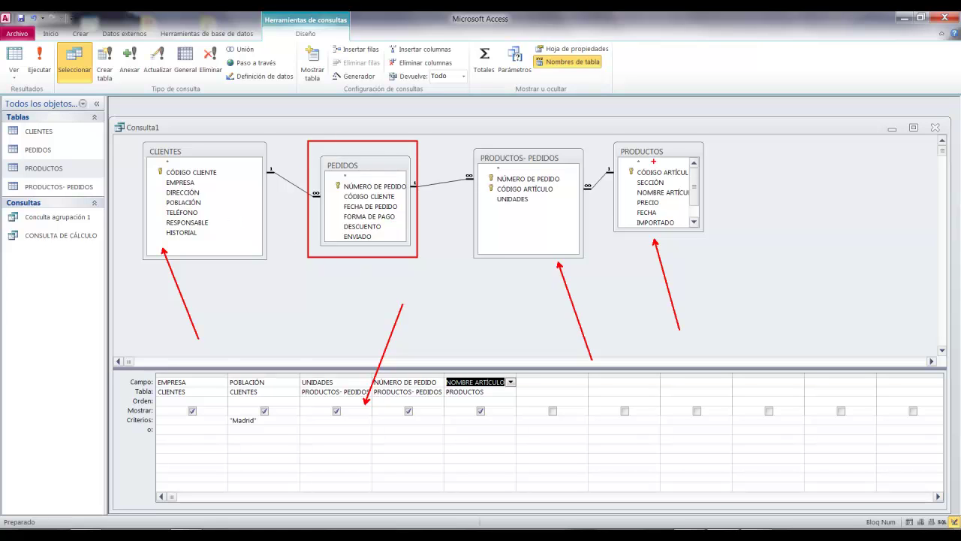
key("Escape")
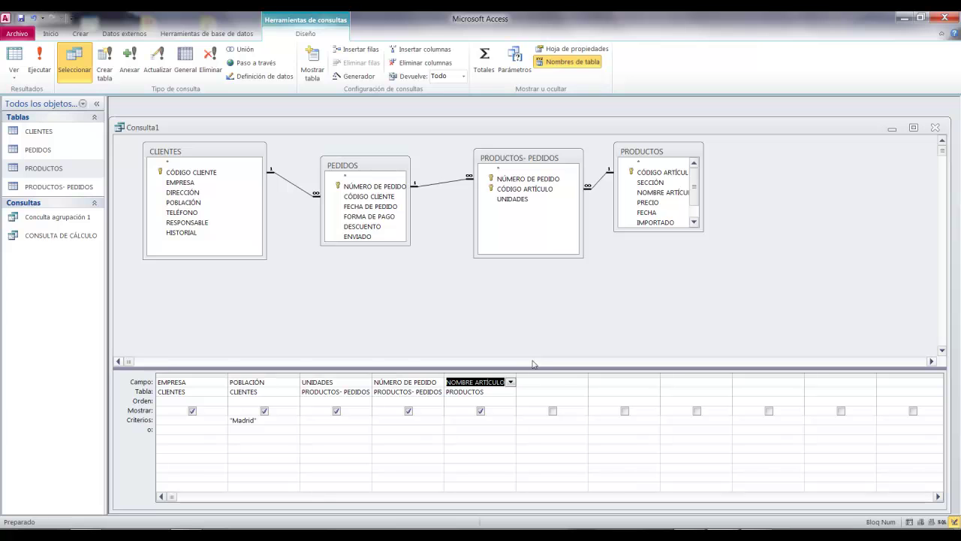
- Run the query to review the units and article name on each Madrid order line, and return to design view
left_click(40, 60)
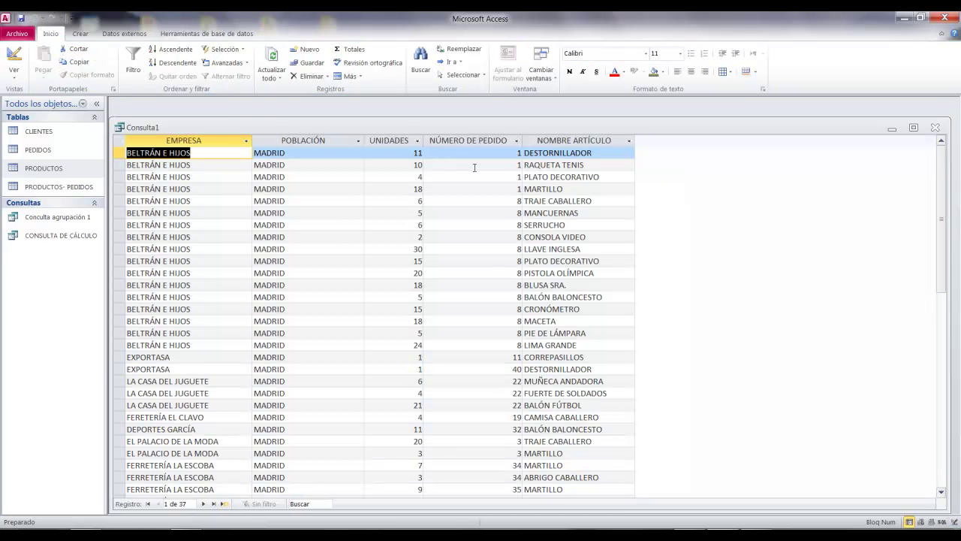
mouse_move(106, 142)
left_mouse_down()
mouse_move(194, 160)
mouse_move(531, 159)
left_mouse_up()
left_click_drag(419, 147, 433, 63)
left_click_drag(565, 146, 575, 92)
left_click_drag(396, 167, 339, 190)
left_click_drag(603, 167, 638, 142)
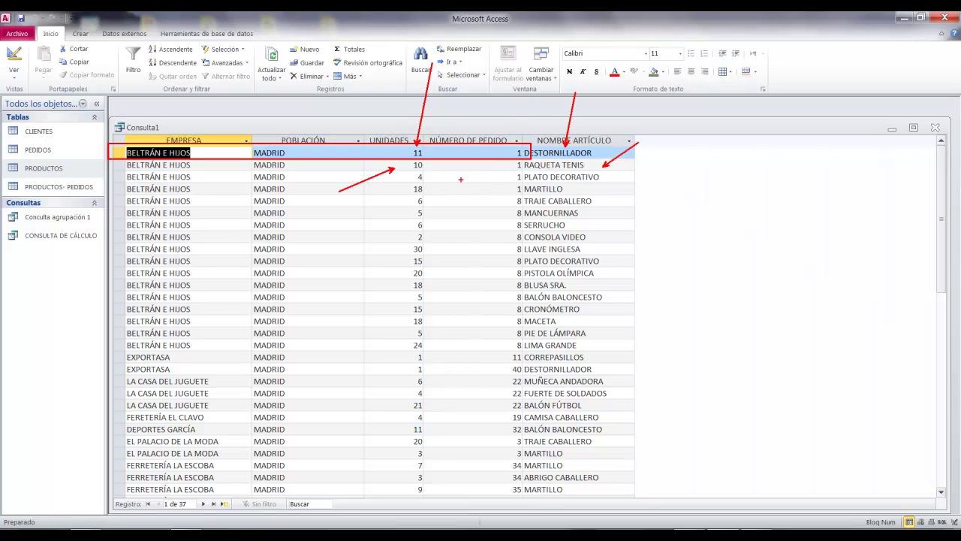
left_click_drag(408, 183, 383, 202)
key("Escape")
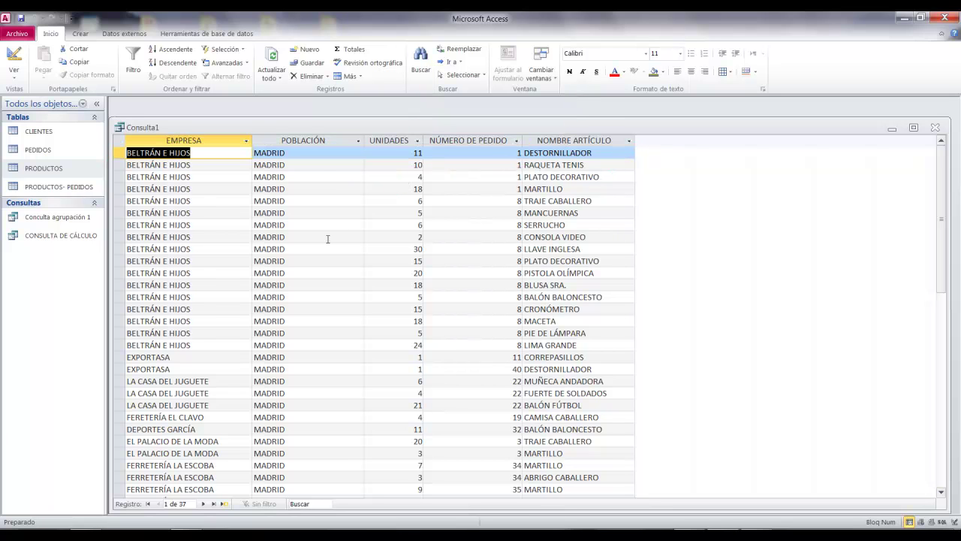
left_click(13, 55)
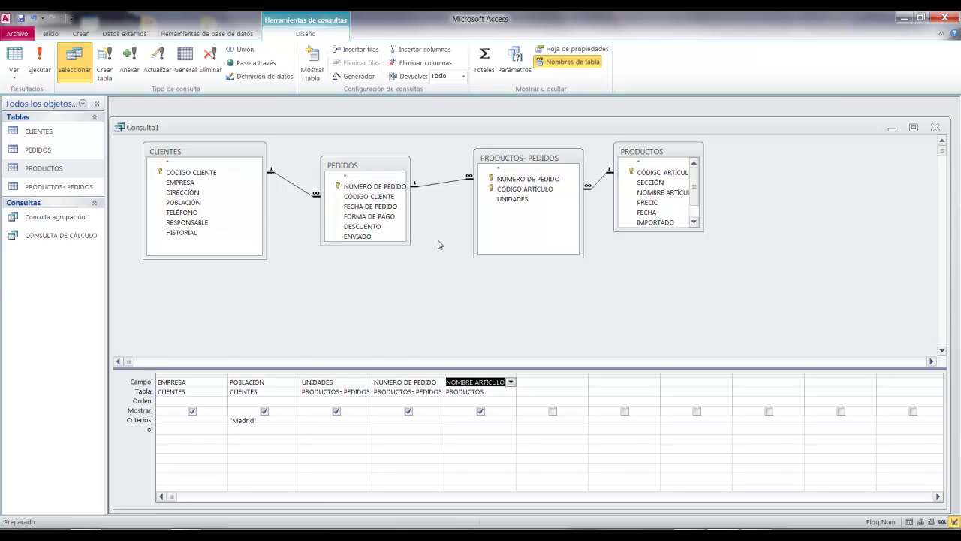
- Close the Madrid query without saving its design changes
left_click(298, 186)
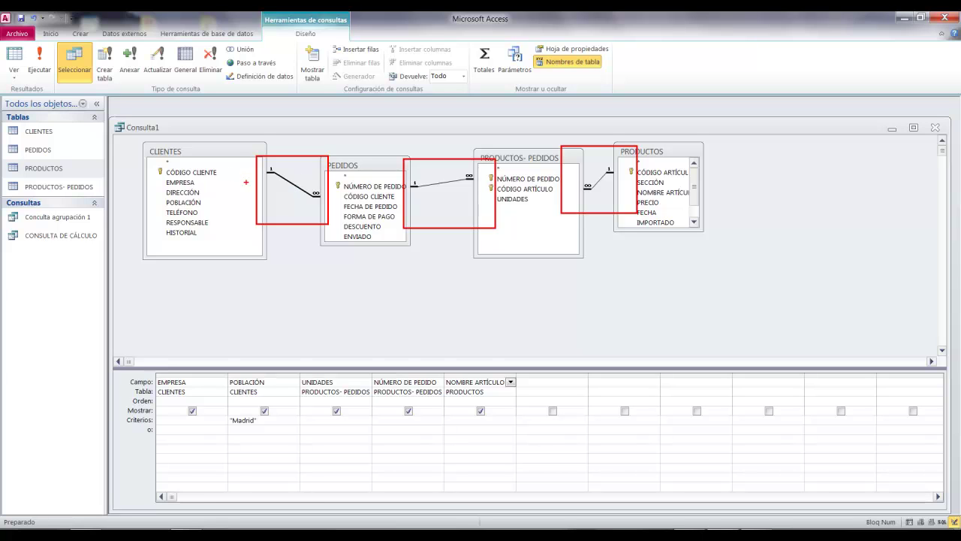
key("Escape")
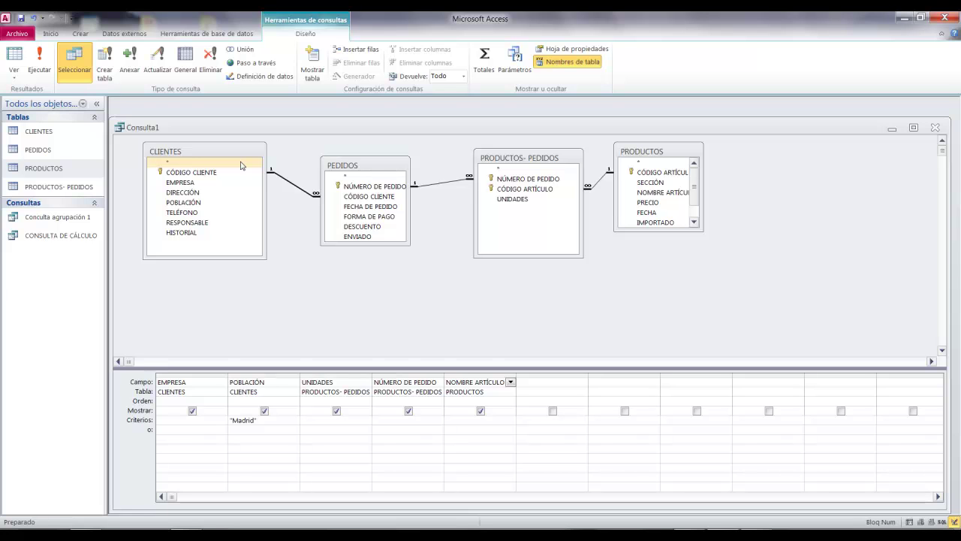
left_click(935, 128)
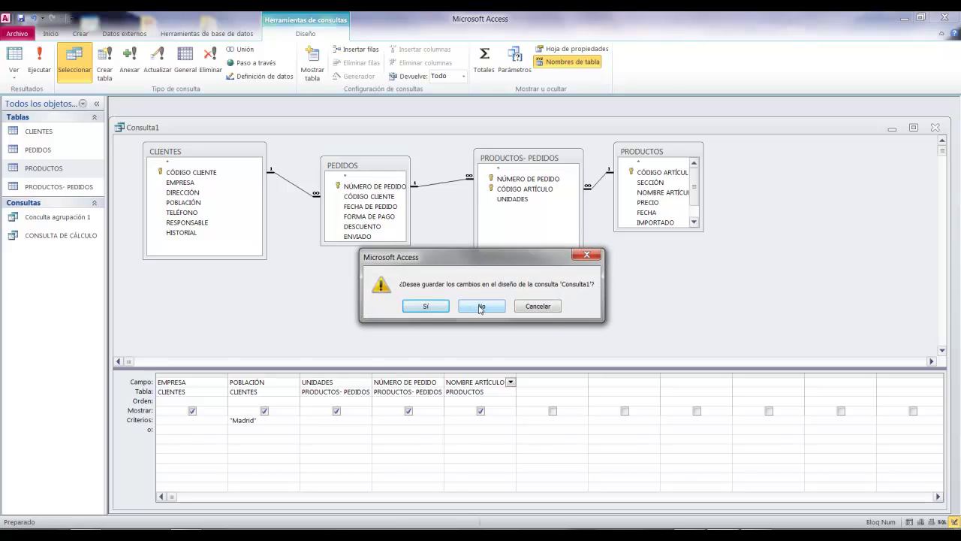
left_click(481, 307)
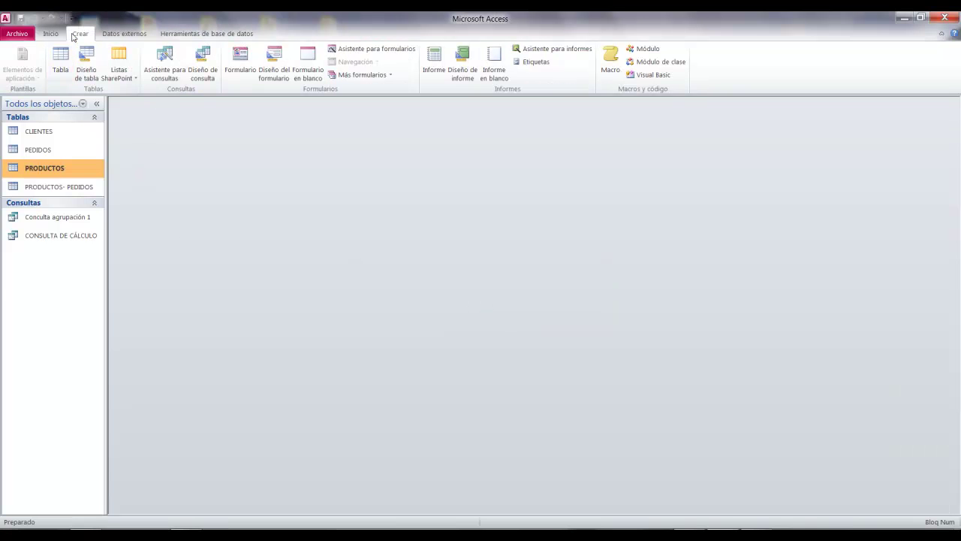
- Create a new query in design view with the CLIENTES and PEDIDOS tables, separating and enlarging their boxes to show all fields
left_click(204, 57)
left_click(432, 389, "shift")
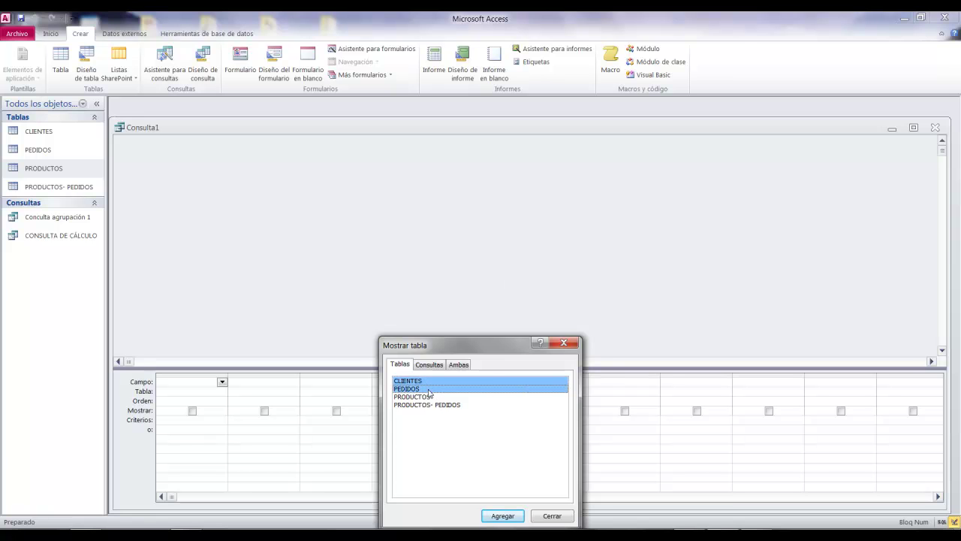
left_click(501, 516)
left_click(551, 516)
left_click_drag(283, 153, 340, 156)
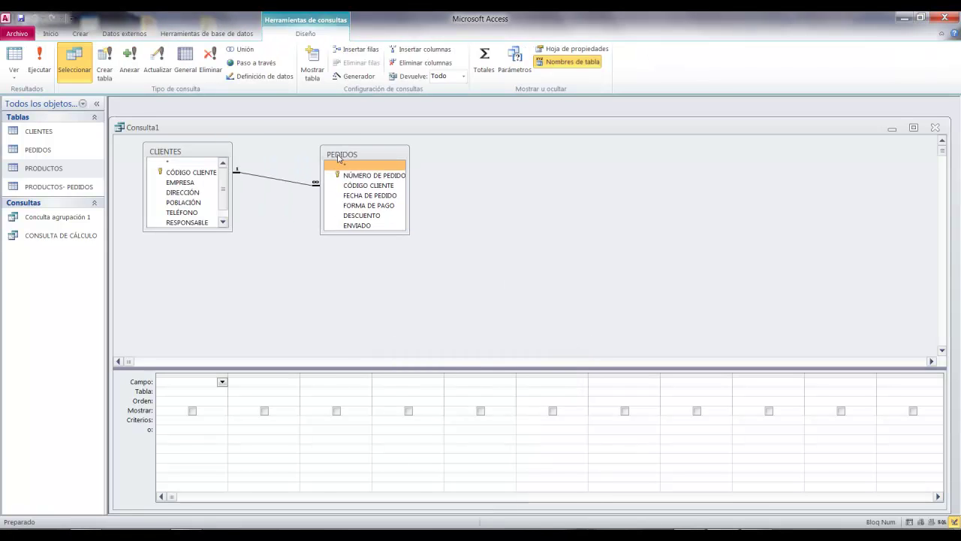
left_click_drag(232, 233, 245, 250)
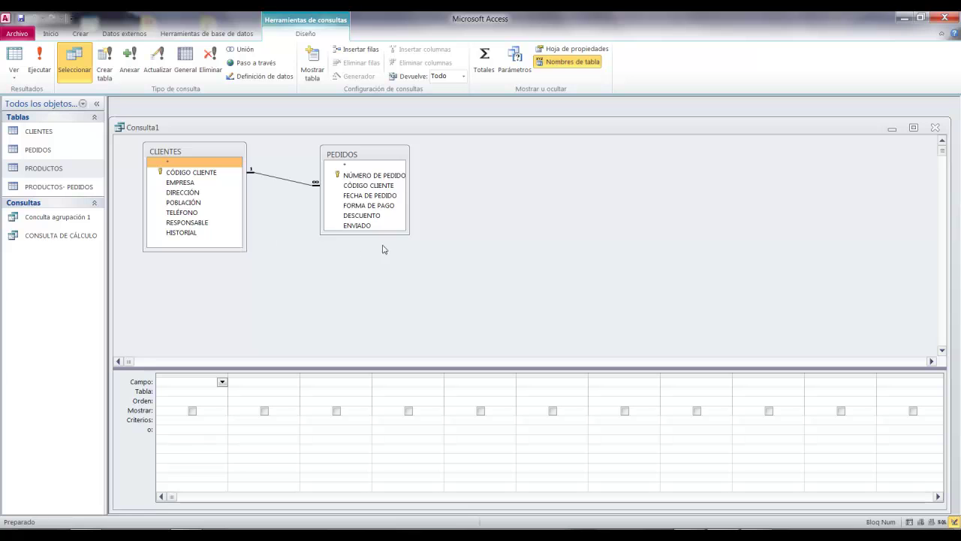
left_click_drag(408, 233, 426, 250)
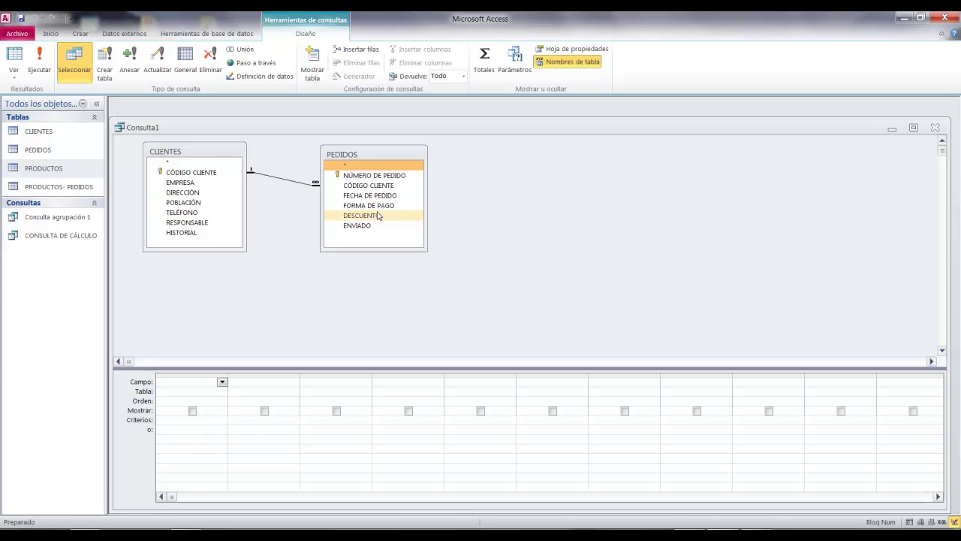
- Add EMPRESA, DIRECCIÓN and POBLACIÓN from CLIENTES, and NÚMERO DE PEDIDO, FECHA DE PEDIDO and FORMA DE PAGO from PEDIDOS, to the query
double_click(180, 182)
double_click(185, 193)
double_click(187, 203)
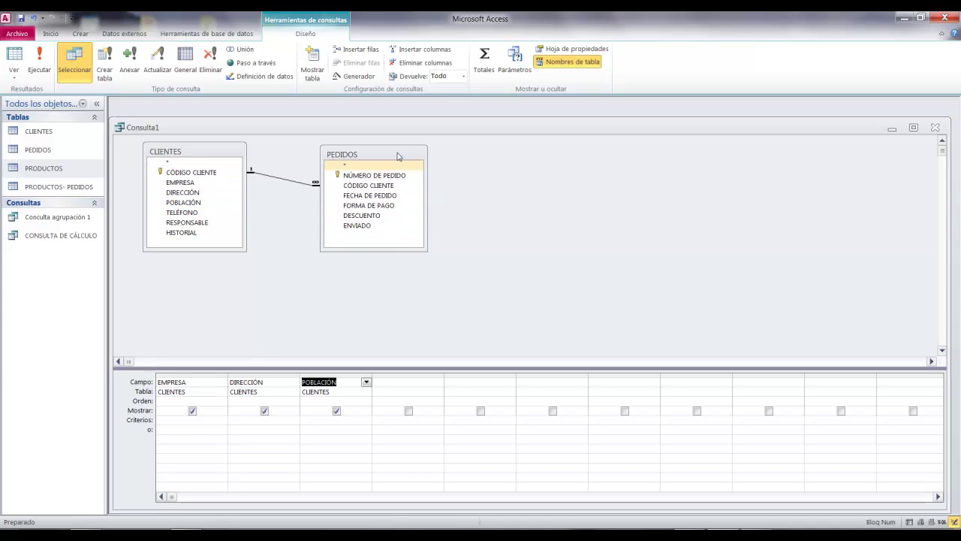
left_click_drag(398, 156, 409, 169)
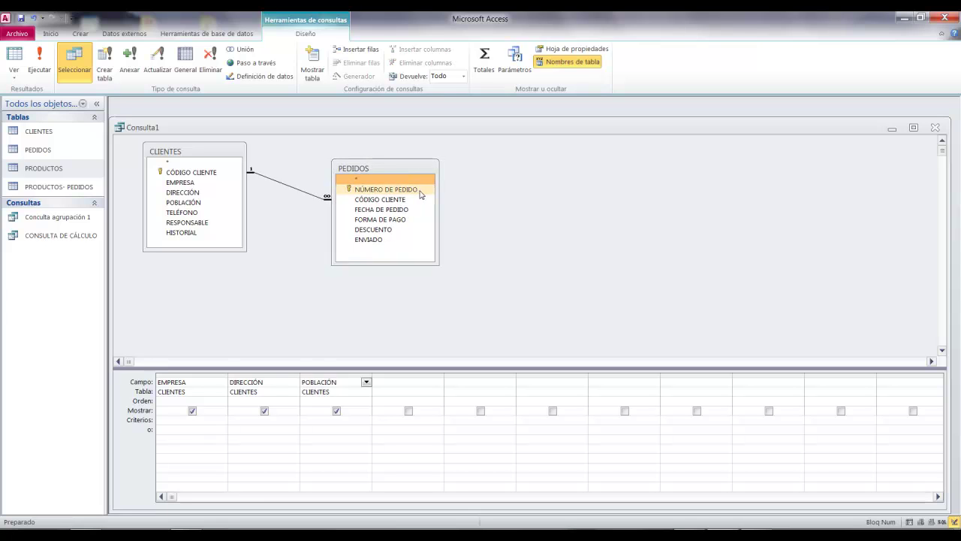
double_click(413, 192)
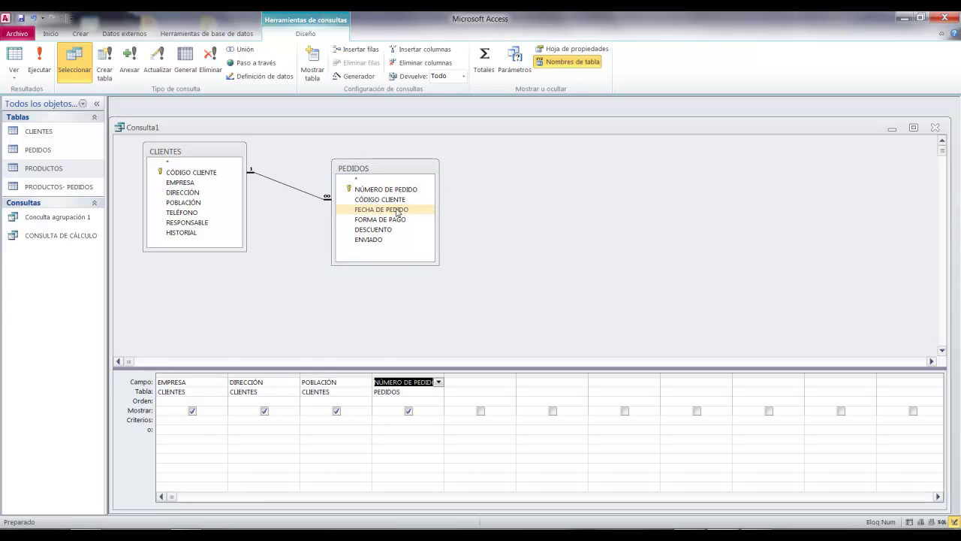
double_click(396, 211)
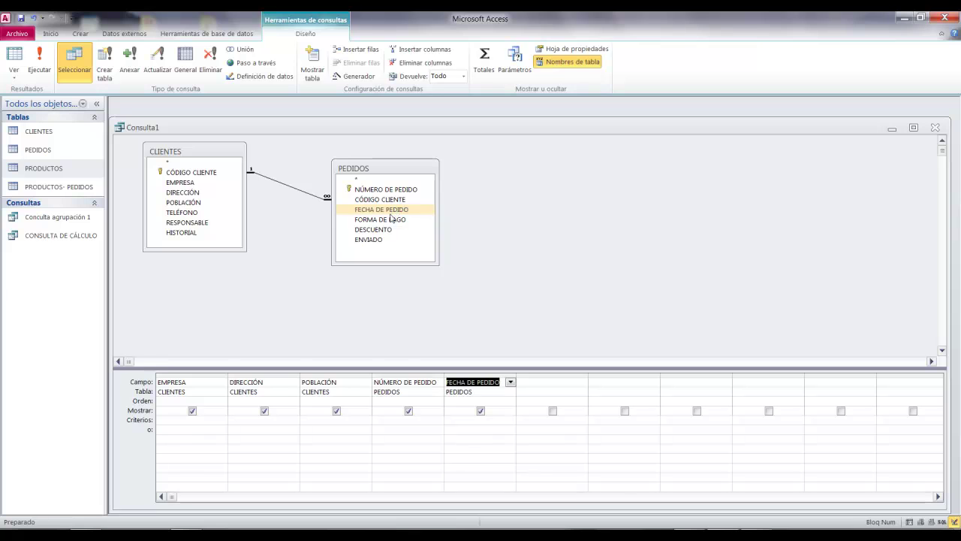
double_click(383, 220)
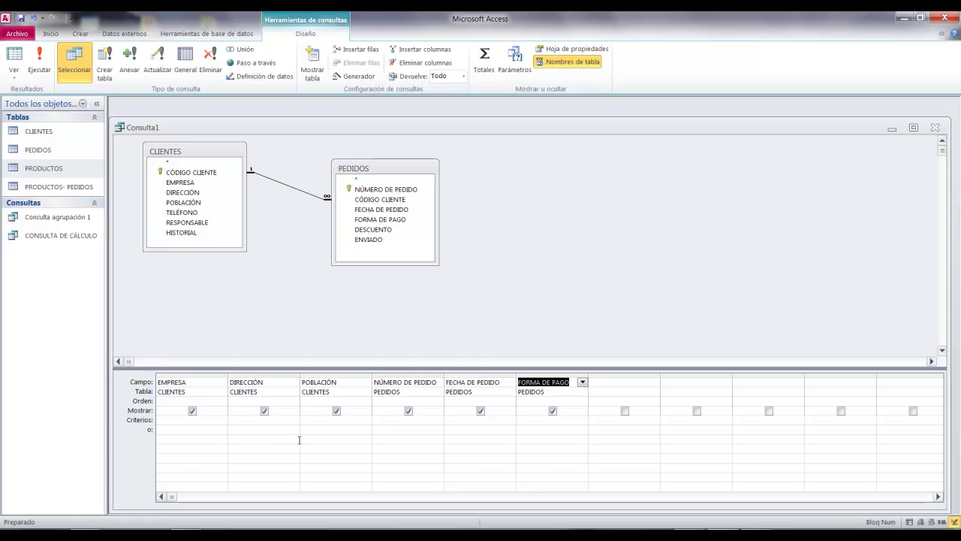
- Run the CLIENTES and PEDIDOS query and look through its records of customers and their orders
left_click(40, 64)
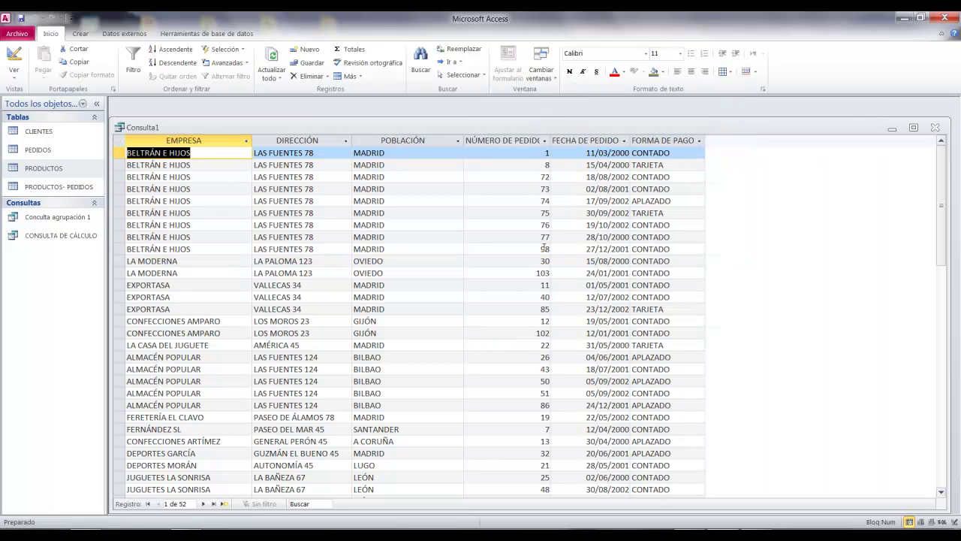
left_click_drag(599, 126, 599, 112)
scroll(511, 229, "down", 8)
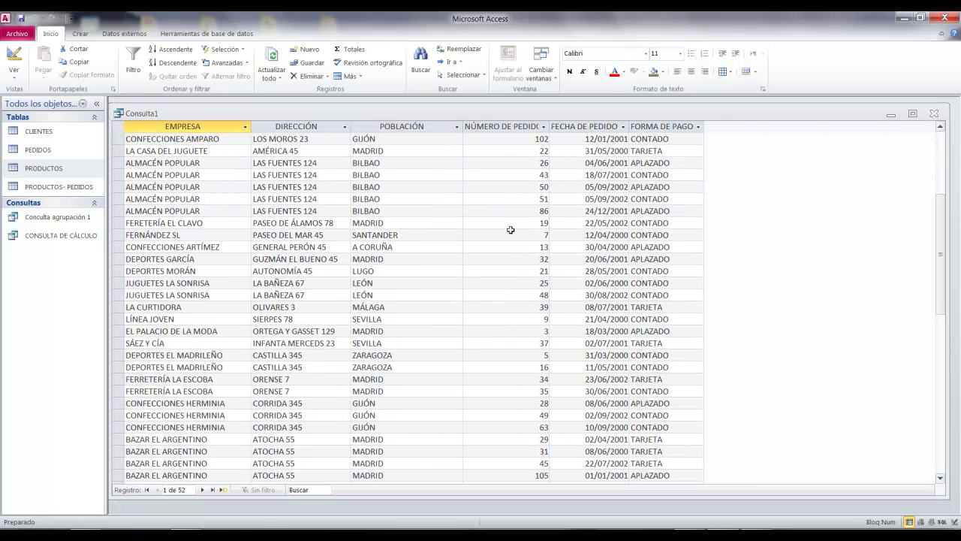
scroll(510, 228, "up", 5)
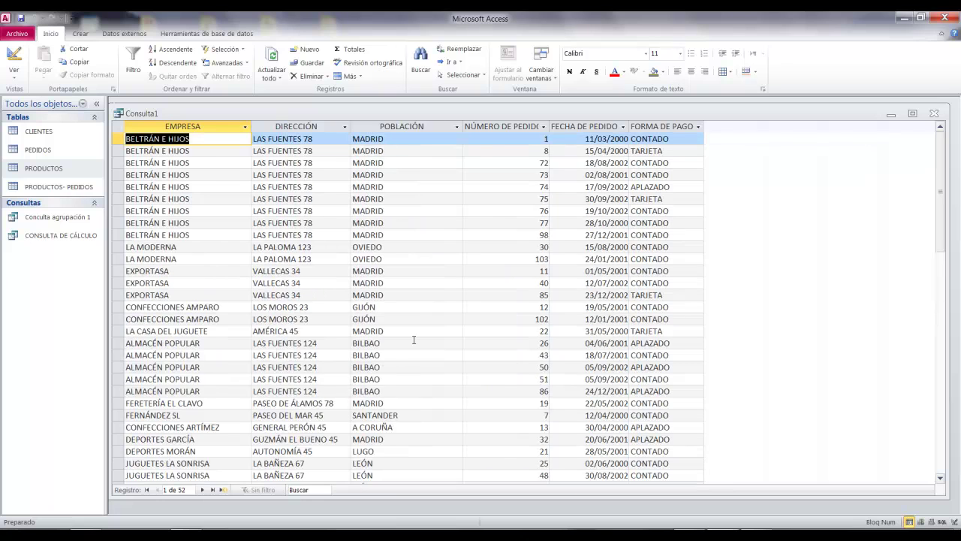
- Examine the query's records, check the CLIENTES table for customers located in Barcelona, and close the table
scroll(410, 325, "down", 4)
scroll(413, 340, "up", 4)
double_click(38, 132)
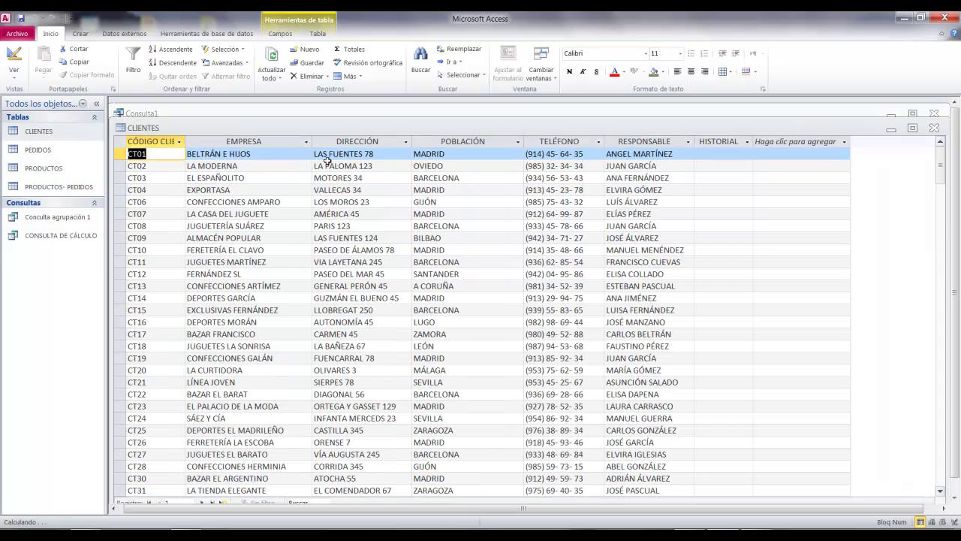
left_click_drag(347, 133, 348, 112)
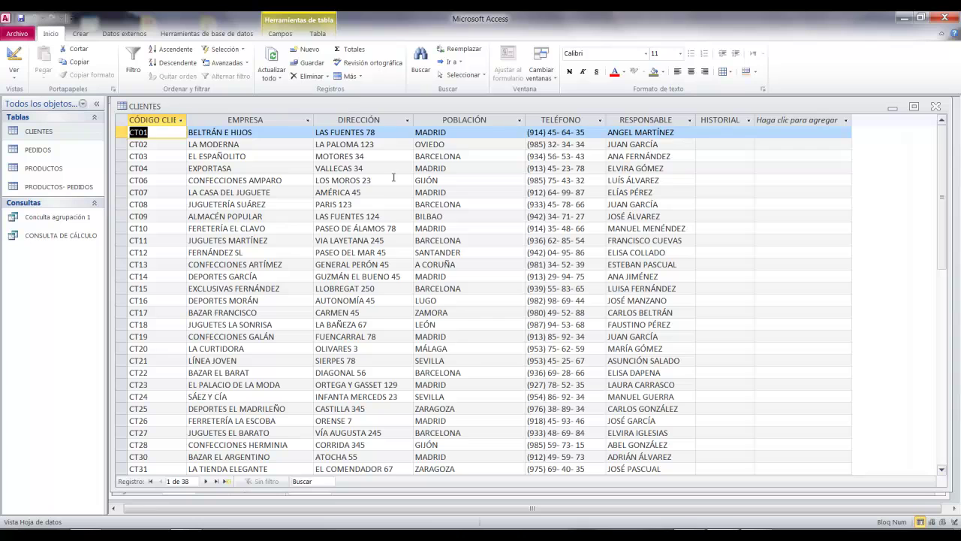
left_click(481, 205)
left_click(475, 157)
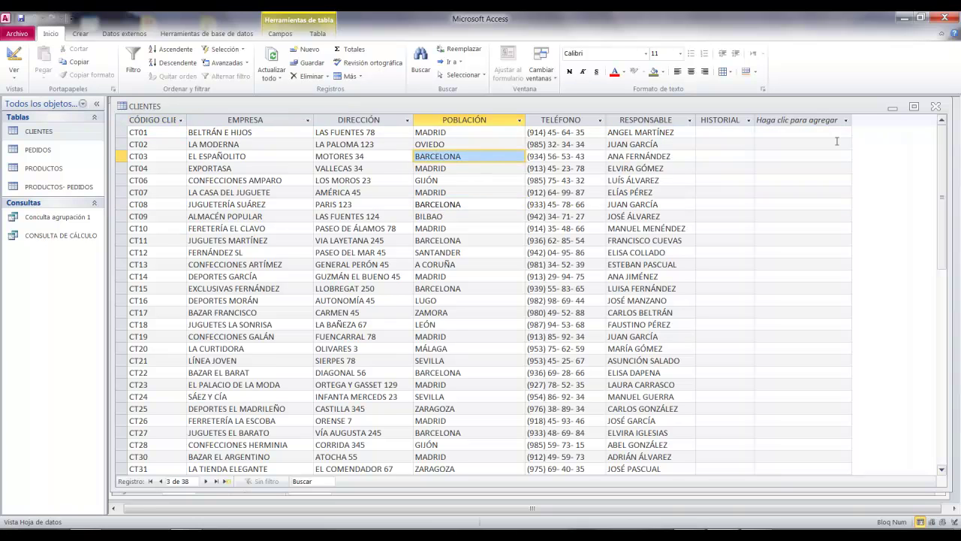
left_click(936, 109)
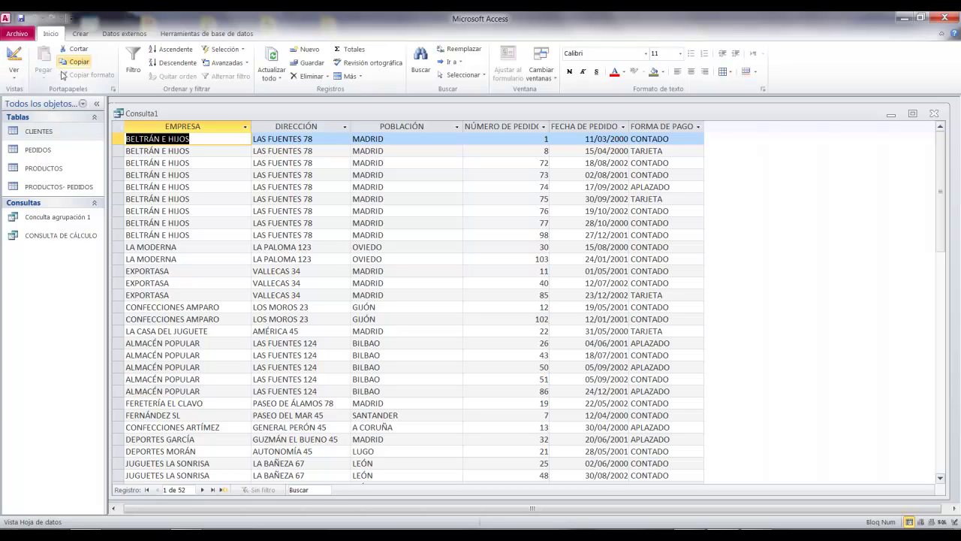
- Insert PEDIDOS as a subdatasheet in the CLIENTES table, linking both the child and master fields by CÓDIGO CLIENTE
double_click(66, 132)
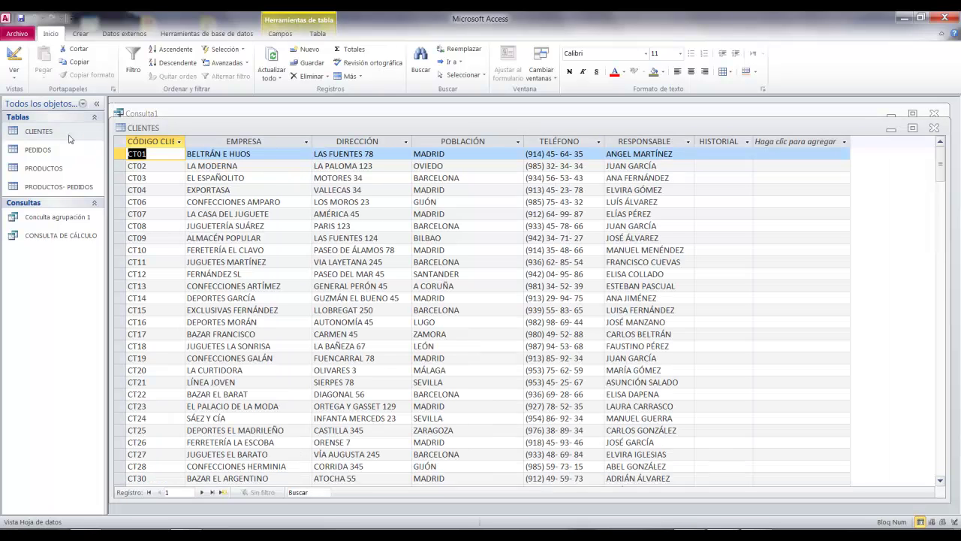
left_click_drag(217, 125, 217, 110)
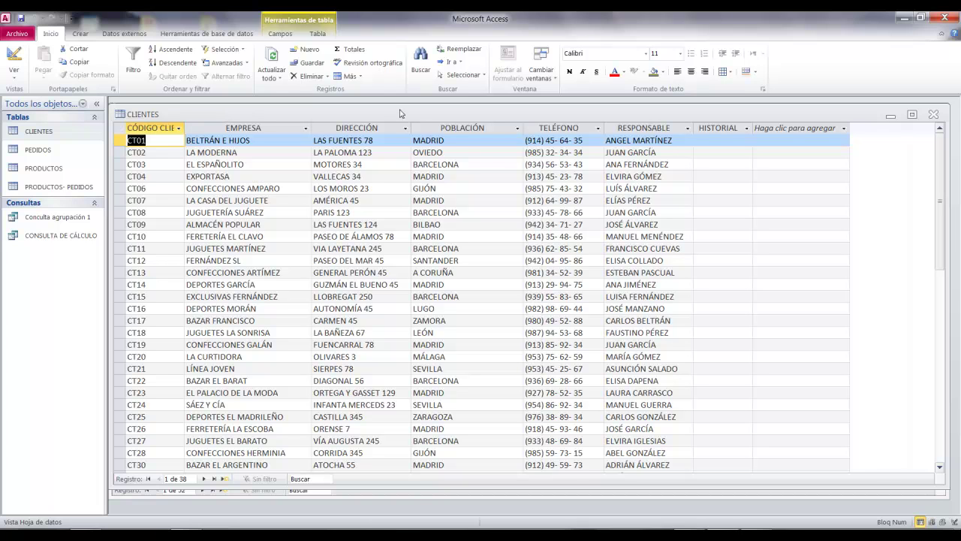
left_click(360, 76)
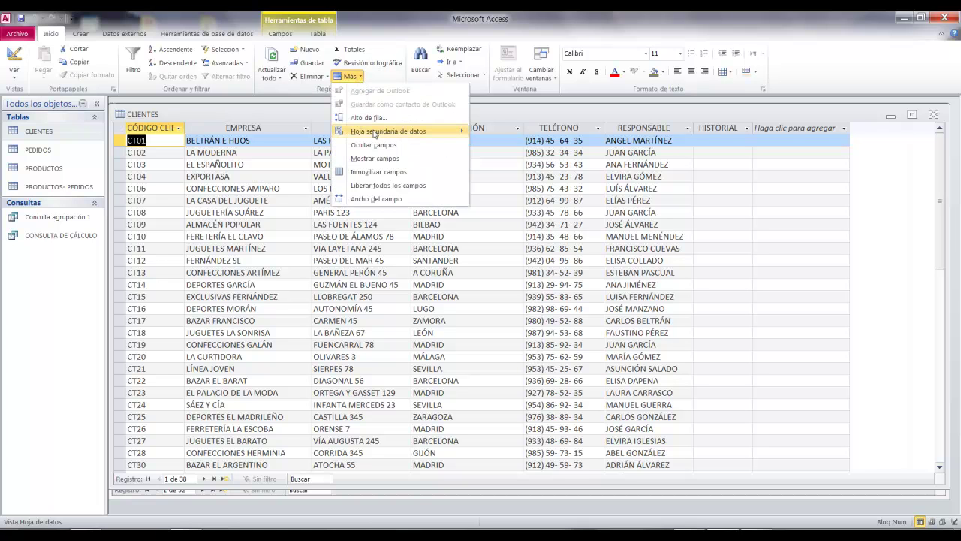
mouse_move(375, 131)
left_click(555, 132)
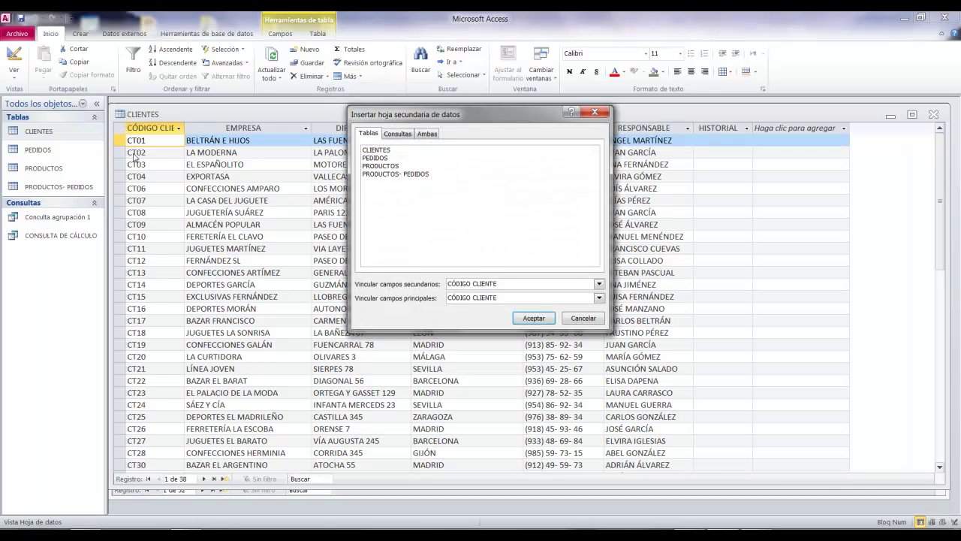
left_click(380, 160)
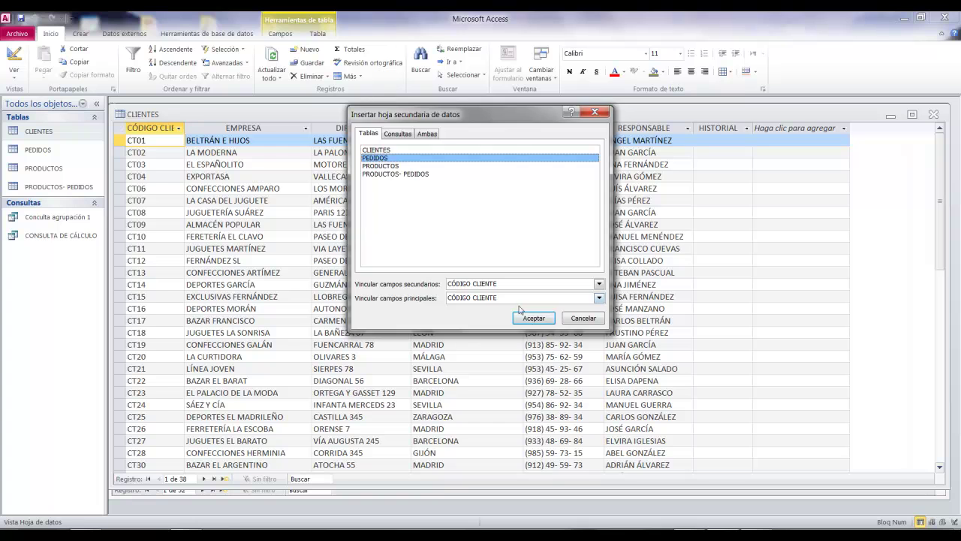
left_click(550, 313)
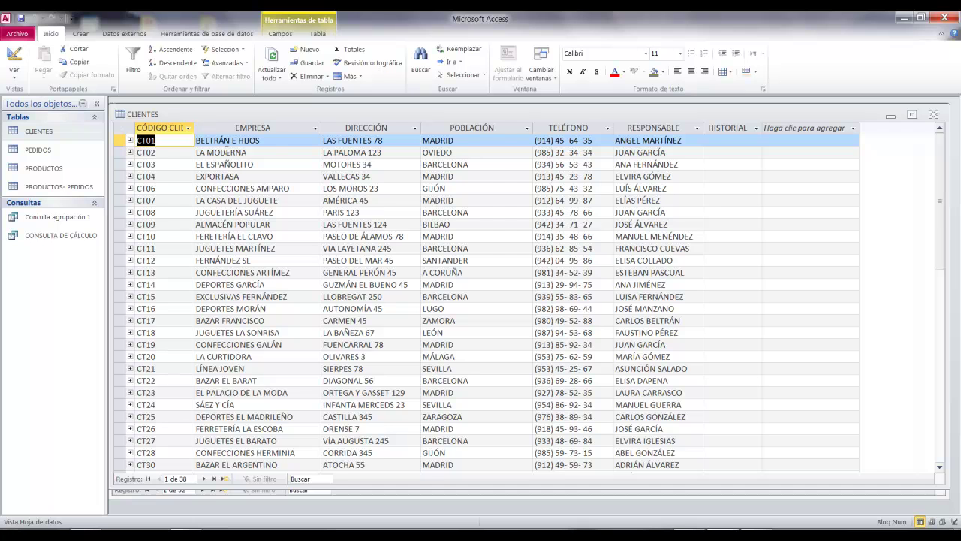
- Check the orders of BELTRÁN E HIJOS, LA MODERNA, EL ESPAÑOLITO, JUGUETERÍA SUÁREZ and JUGUETES MARTÍNEZ in the subdatasheets, and close the CLIENTES table
left_click(130, 140)
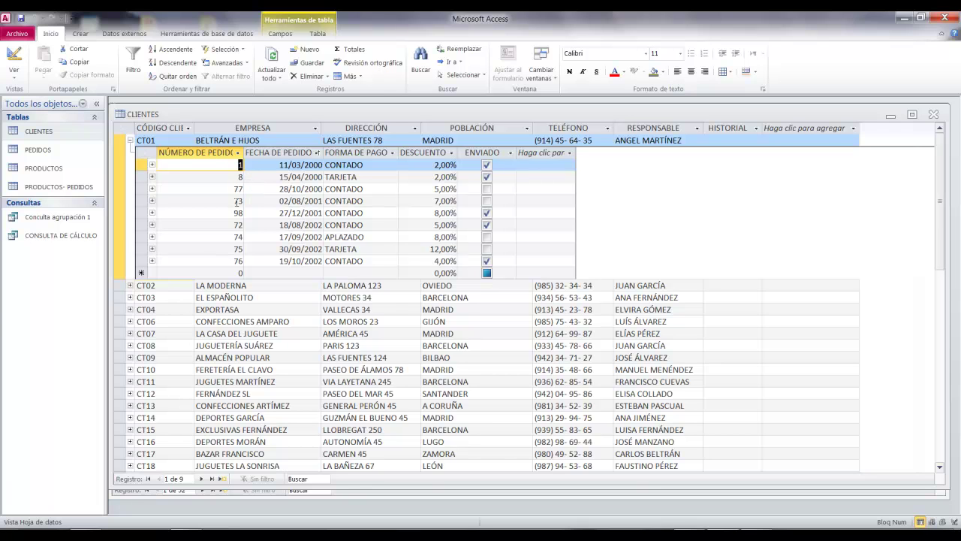
left_click(131, 140)
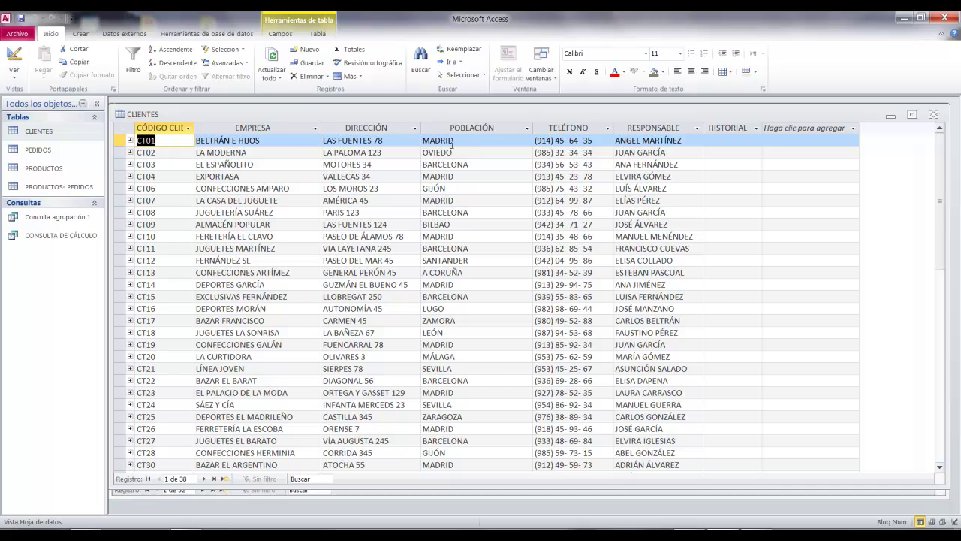
left_click(130, 152)
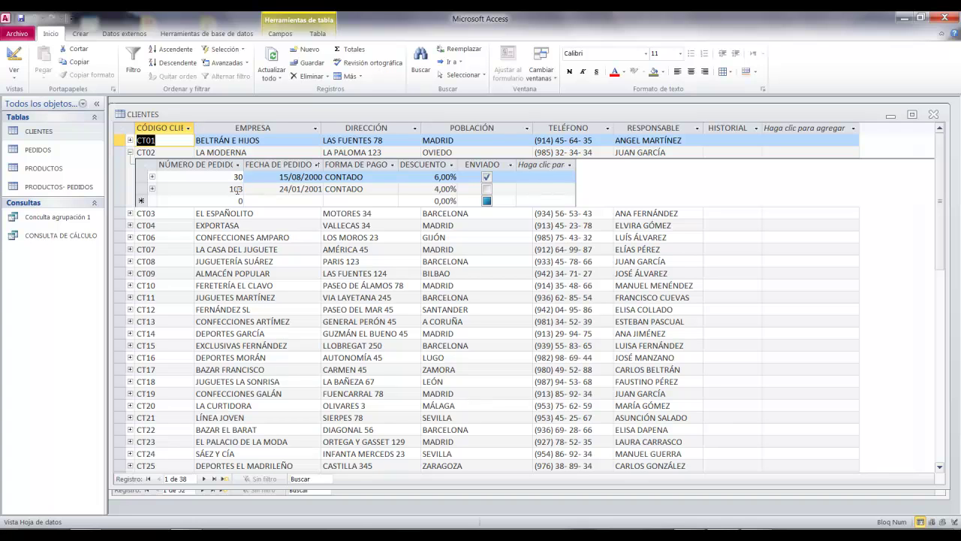
left_click(132, 152)
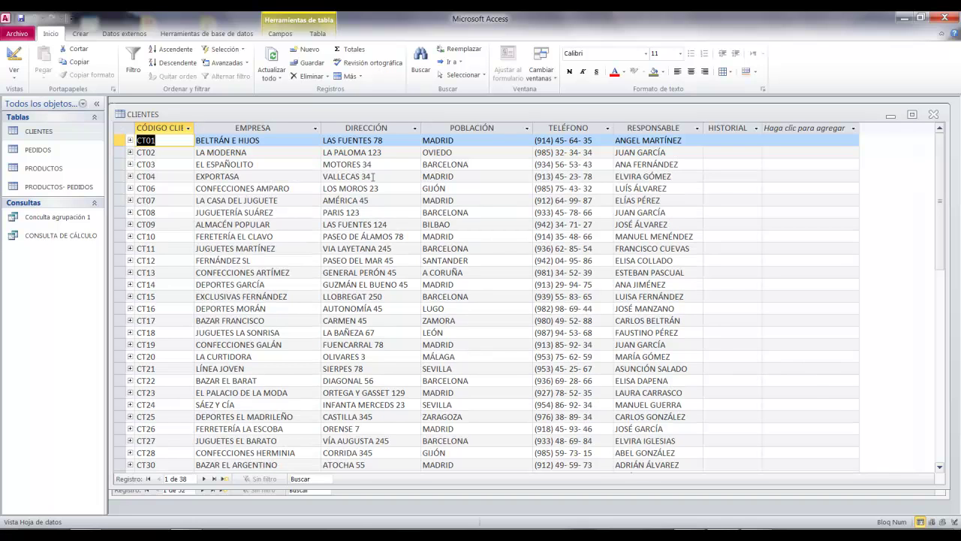
left_click(131, 164)
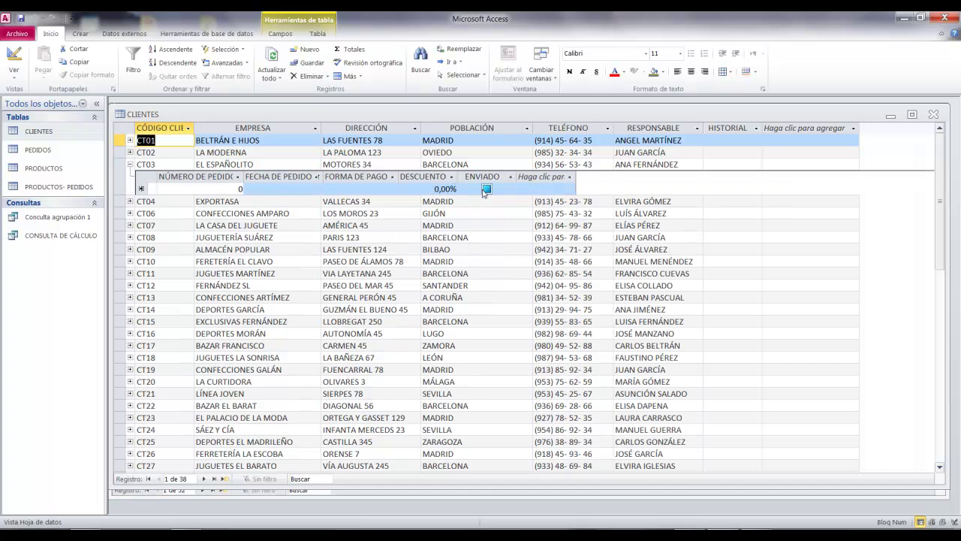
left_click(467, 236)
left_click(130, 237)
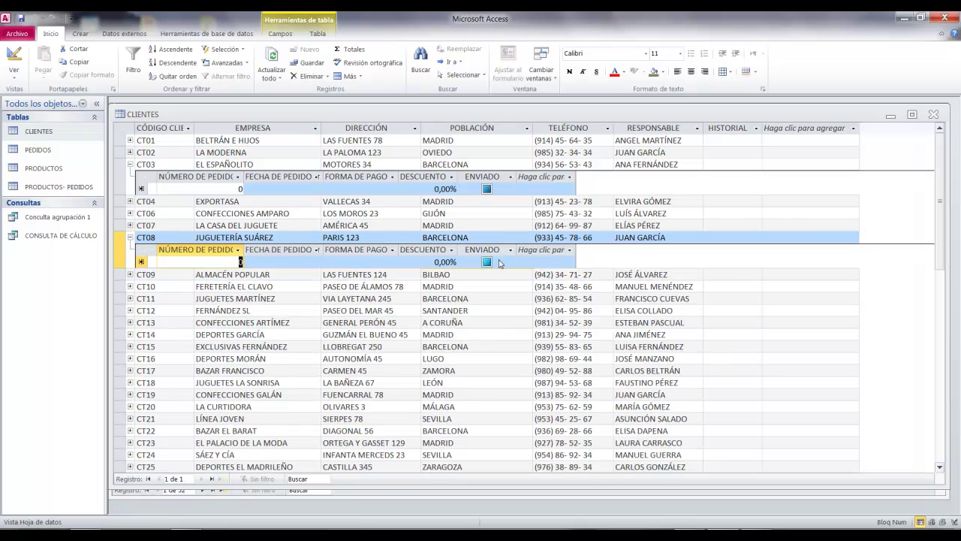
left_click(466, 298)
left_click(131, 298)
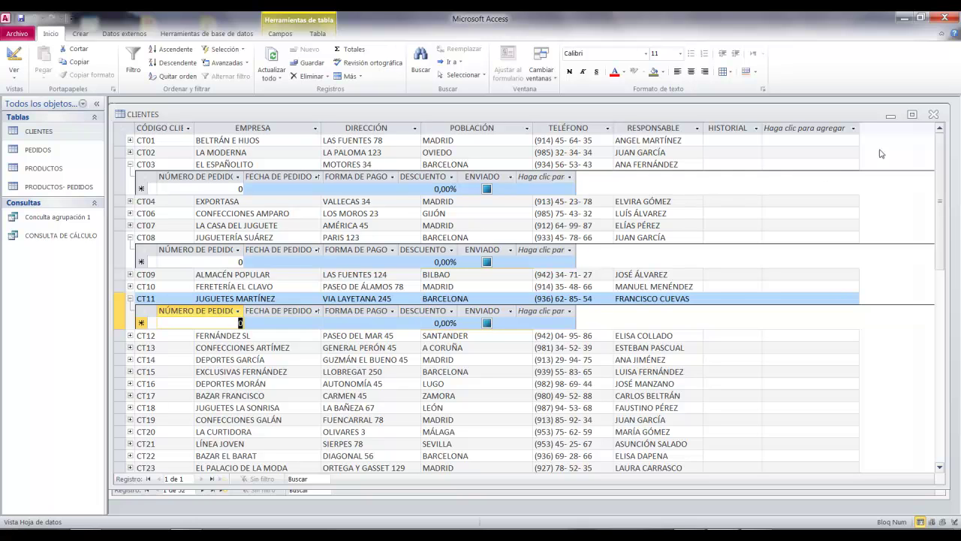
left_click(935, 113)
left_click(471, 302)
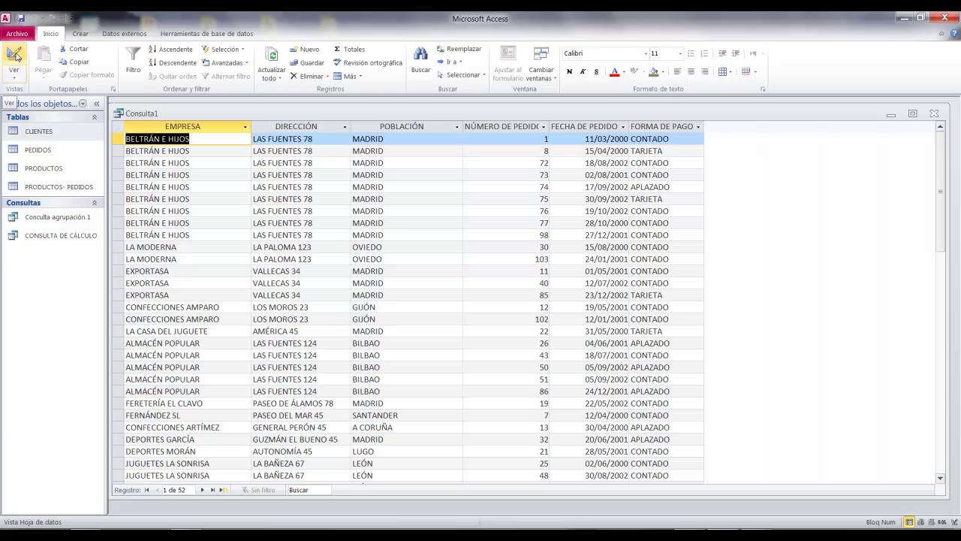
type("y")
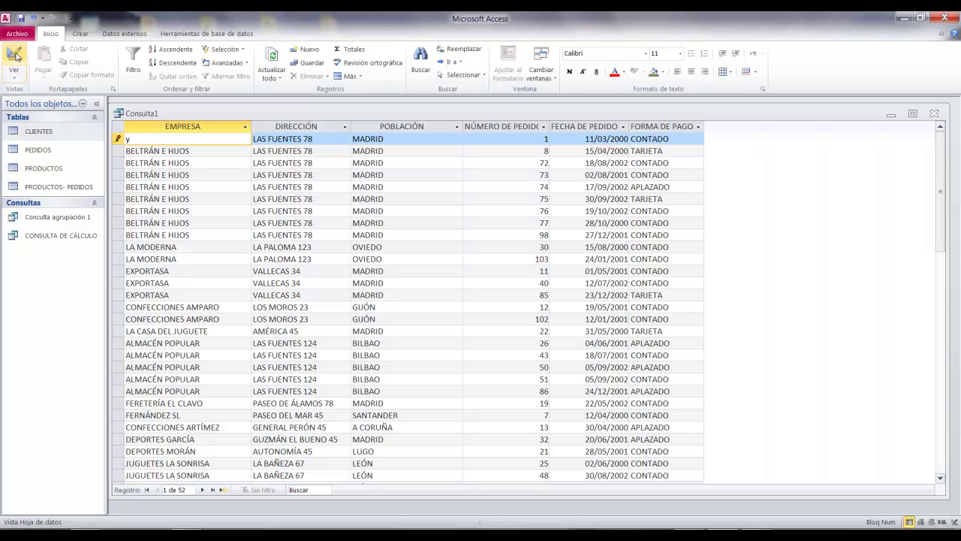
key("Escape")
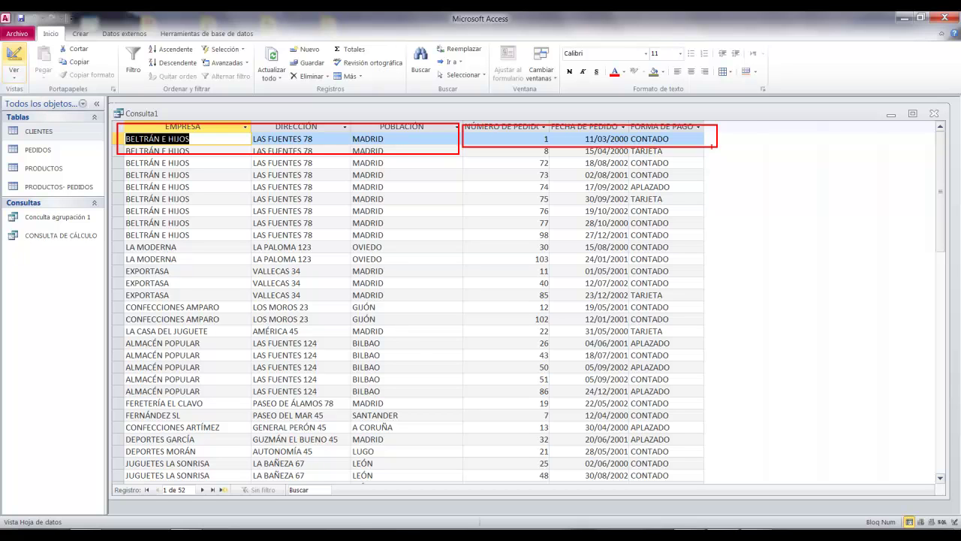
- Switch the query to design view and open the join properties of the CLIENTES–PEDIDOS relationship
left_click(13, 58)
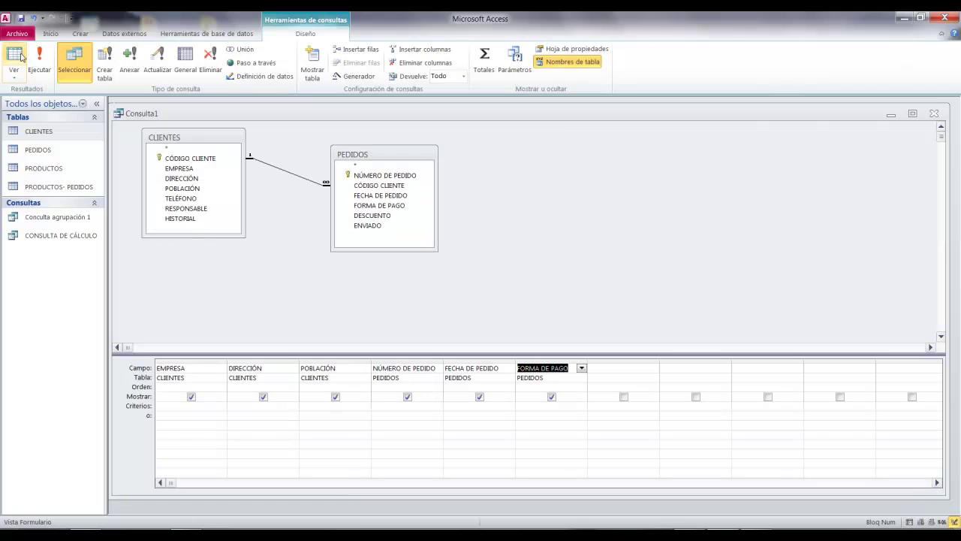
left_click(293, 175)
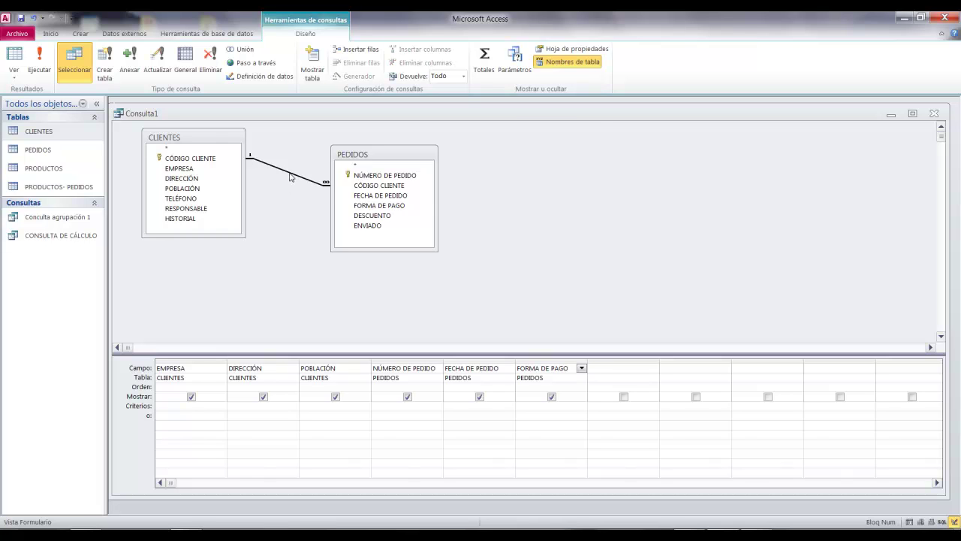
double_click(291, 177)
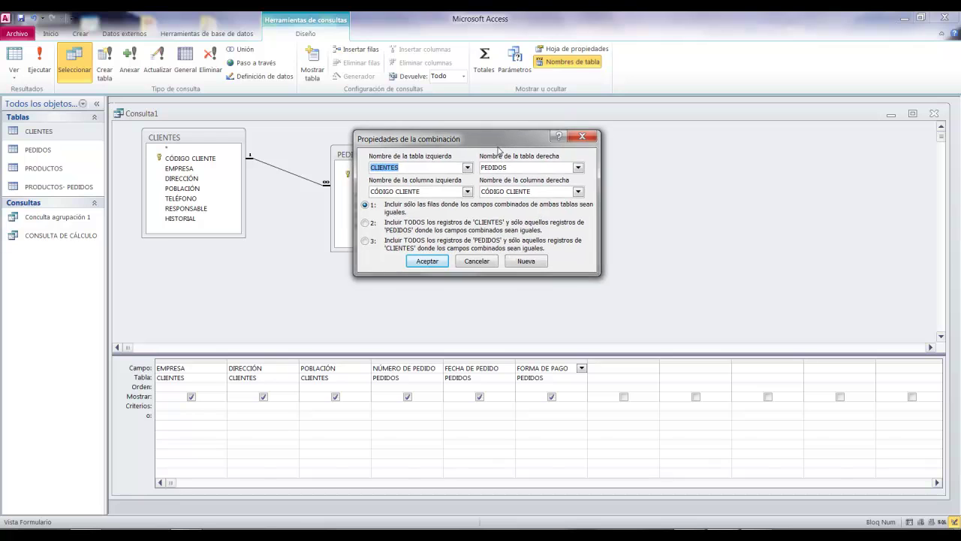
left_click_drag(353, 132, 496, 151)
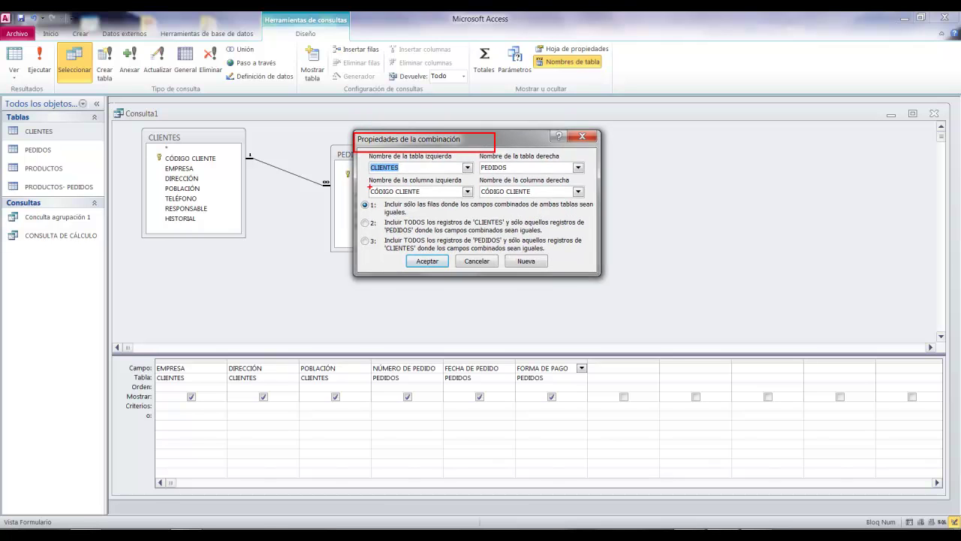
mouse_move(356, 197)
left_mouse_down()
mouse_move(508, 247)
mouse_move(600, 255)
left_mouse_up()
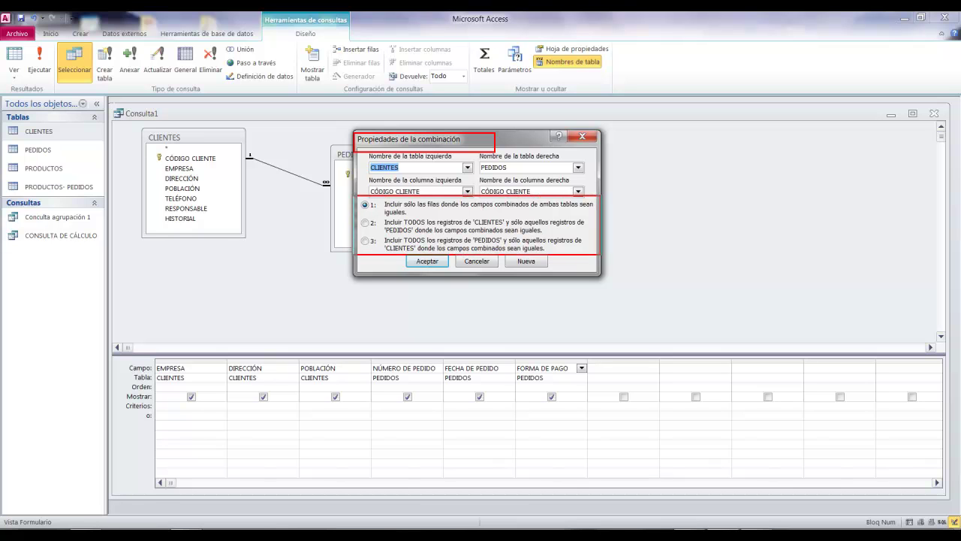
key("Escape")
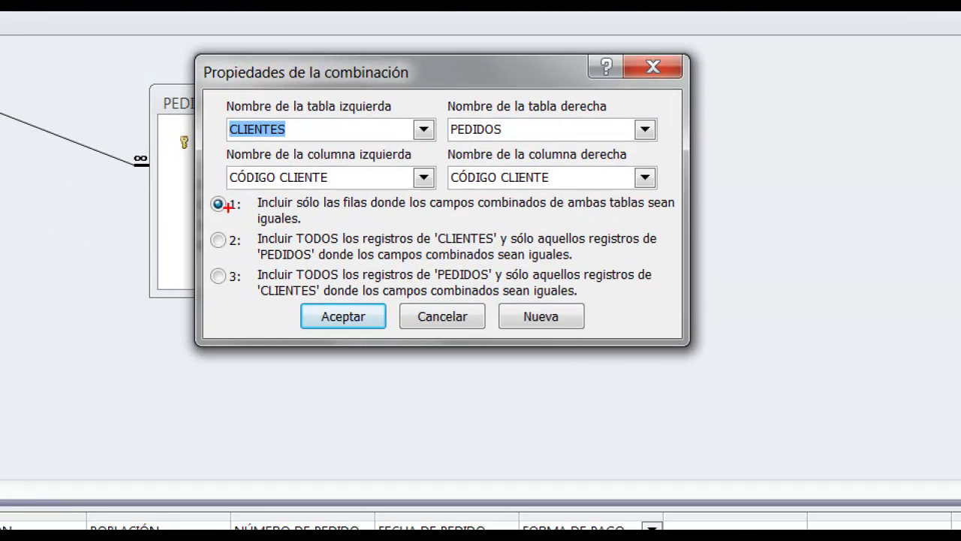
mouse_move(197, 190)
left_mouse_down()
mouse_move(406, 232)
mouse_move(719, 225)
mouse_move(700, 230)
left_mouse_up()
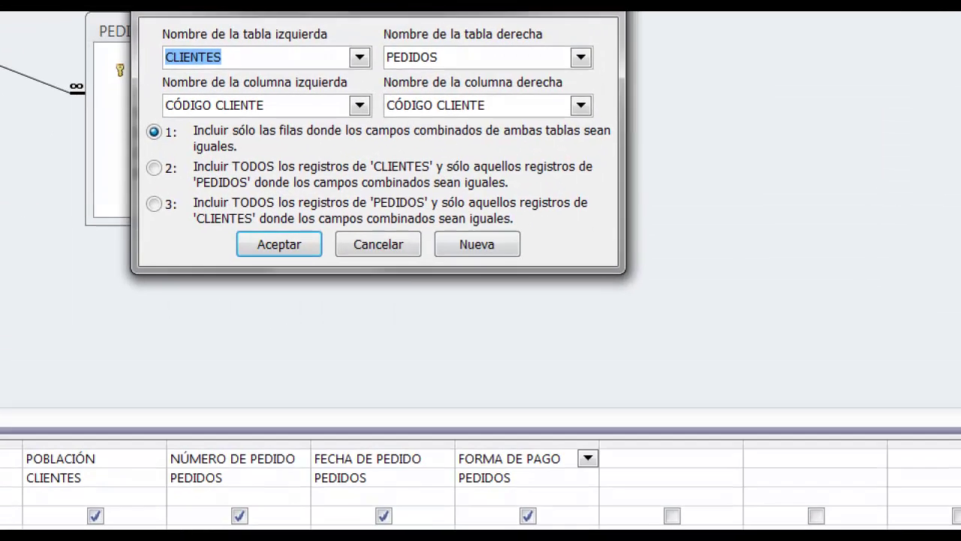
mouse_move(146, 153)
left_mouse_down()
mouse_move(180, 176)
mouse_move(607, 221)
mouse_move(652, 197)
left_mouse_up()
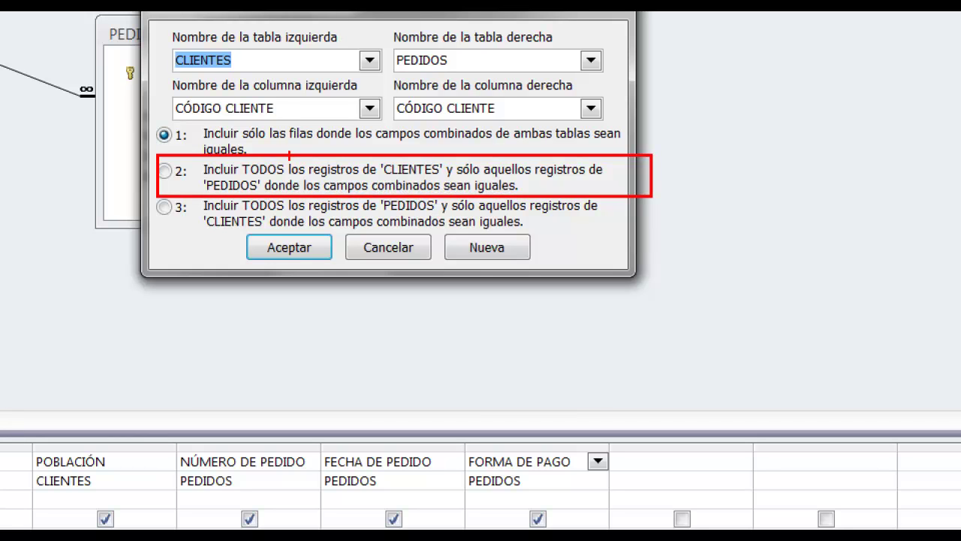
left_click_drag(287, 90, 278, 155)
left_click_drag(428, 73, 416, 158)
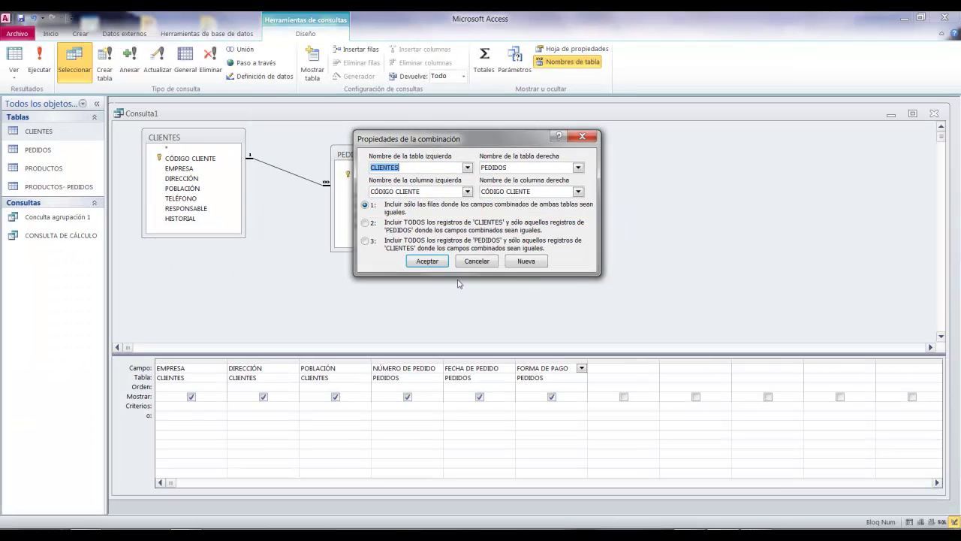
- Set the join to option 2, including all records from CLIENTES and only the PEDIDOS records with matching joined fields
left_click(164, 172)
left_click(438, 261)
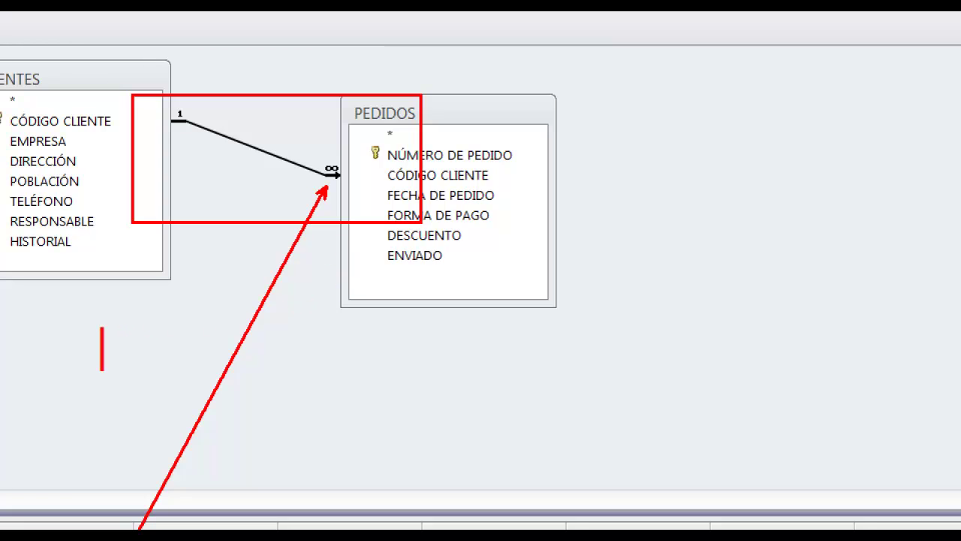
type("1")
key("Escape")
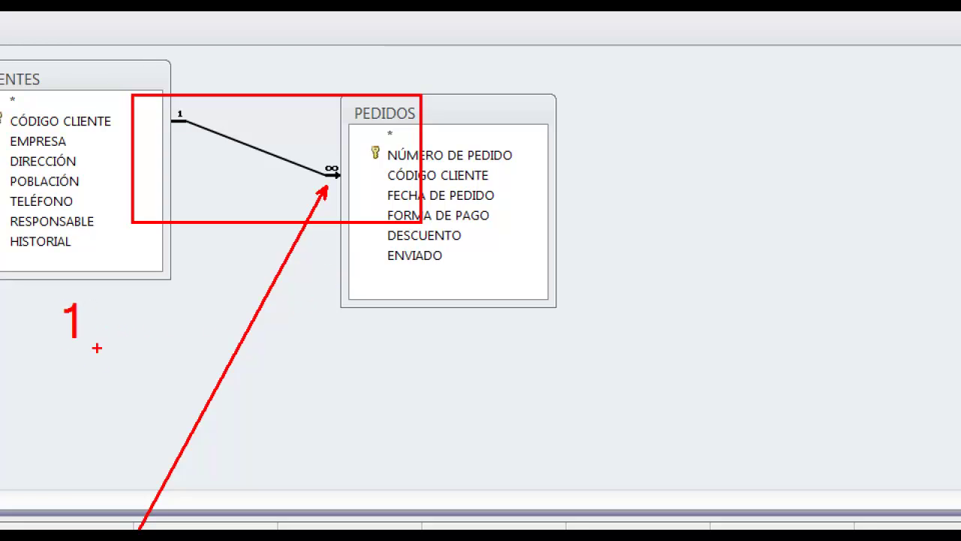
left_click(473, 324)
type("2")
key("Escape")
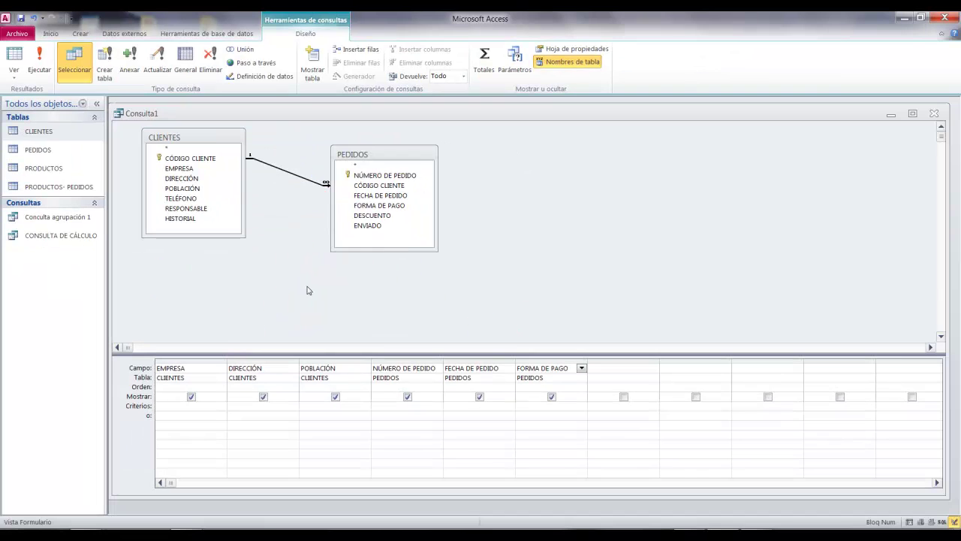
- Run the query and examine the rows of customers that have no order data, such as EL ESPAÑOLITO and JUGUETERÍA SUÁREZ
left_click(34, 58)
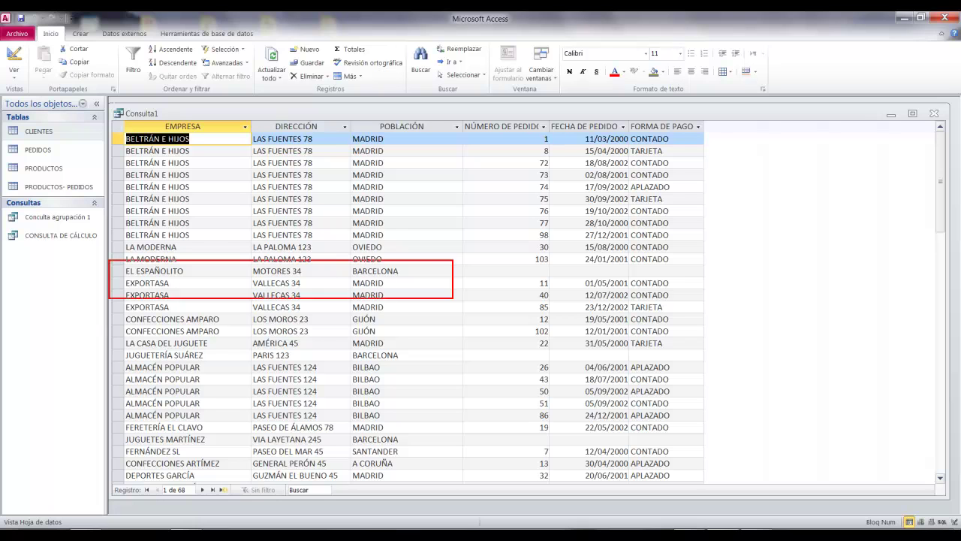
left_click_drag(723, 282, 724, 277)
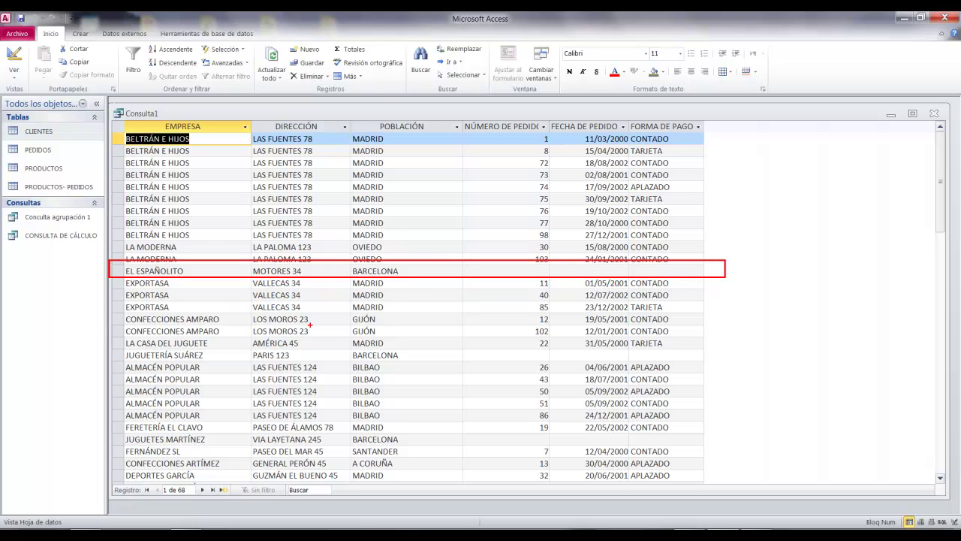
mouse_move(108, 348)
left_mouse_down()
mouse_move(573, 395)
mouse_move(721, 361)
left_mouse_up()
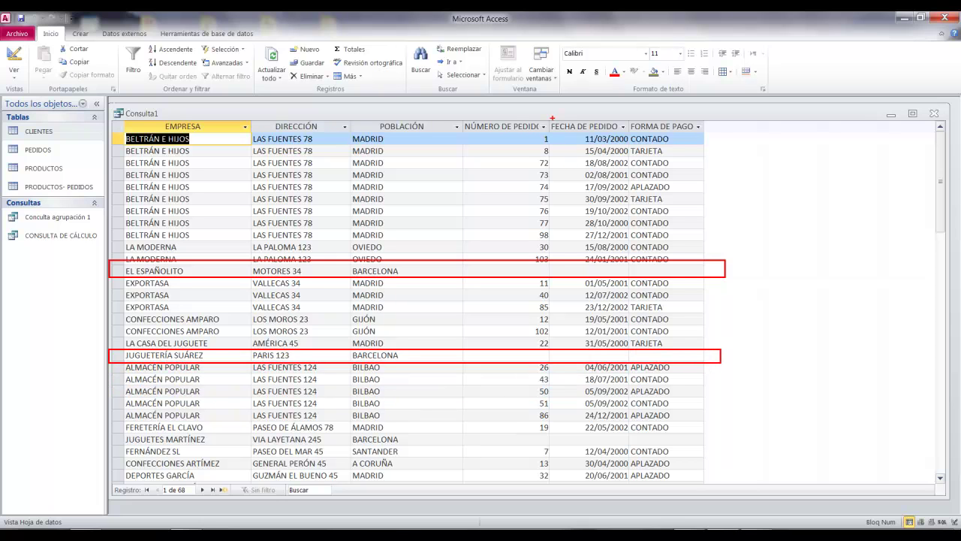
- Check the order number, order date and payment method columns for JUGUETES MARTÍNEZ and DEPORTES NAUTICOS GARCÍA in the query results
left_click_drag(512, 113, 512, 36)
left_click_drag(578, 116, 592, 52)
left_click_drag(664, 111, 678, 76)
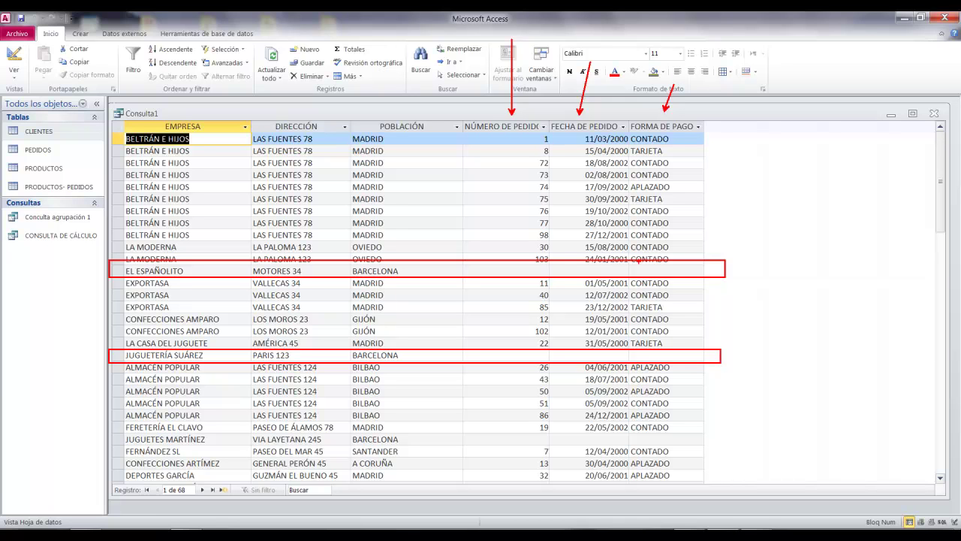
mouse_move(114, 433)
left_mouse_down()
mouse_move(697, 466)
mouse_move(740, 447)
left_mouse_up()
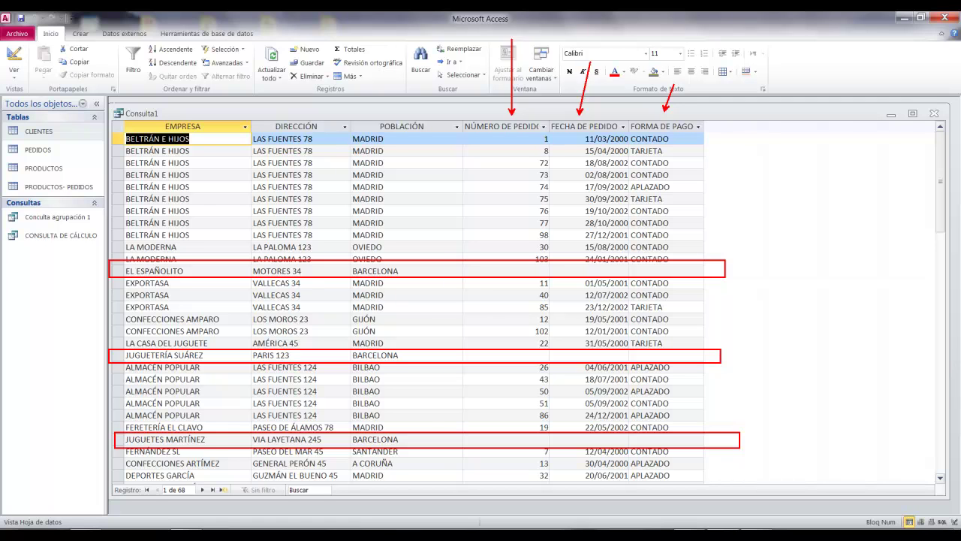
key("Escape")
scroll(461, 272, "down", 12)
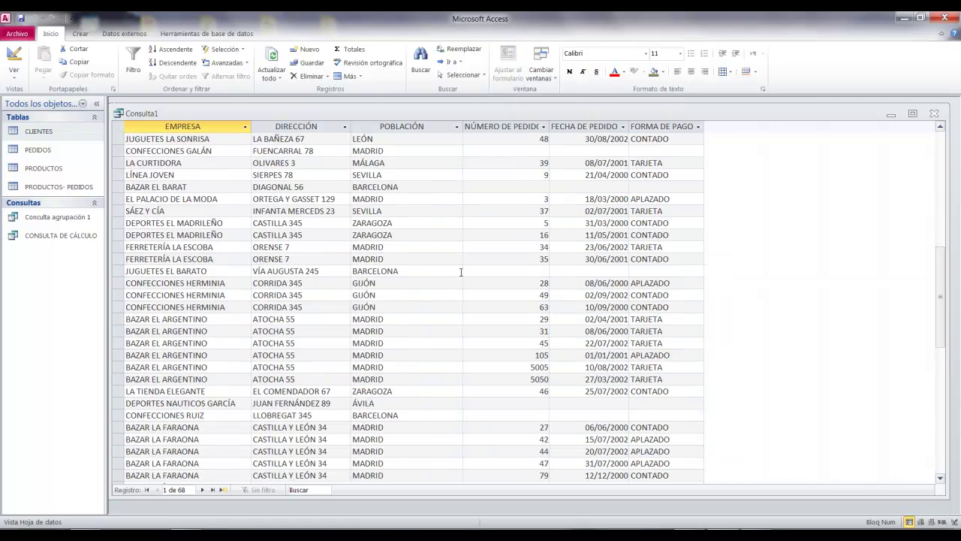
scroll(461, 271, "down", 1)
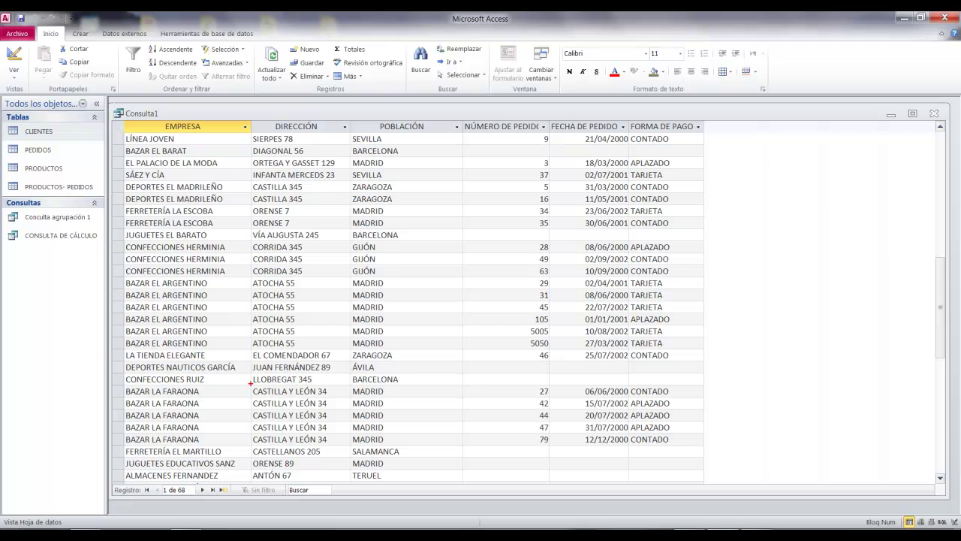
mouse_move(111, 355)
left_mouse_down()
mouse_move(195, 374)
mouse_move(743, 377)
left_mouse_up()
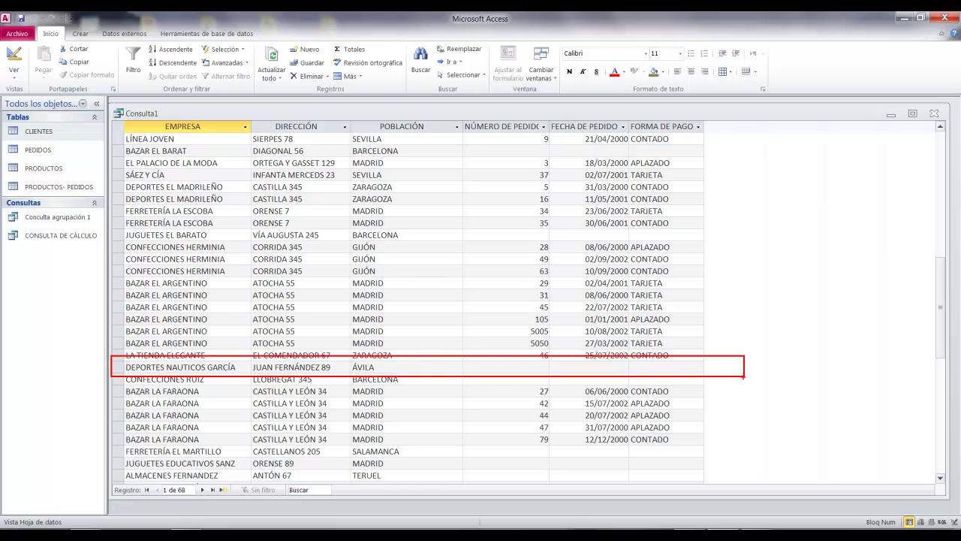
key("Escape")
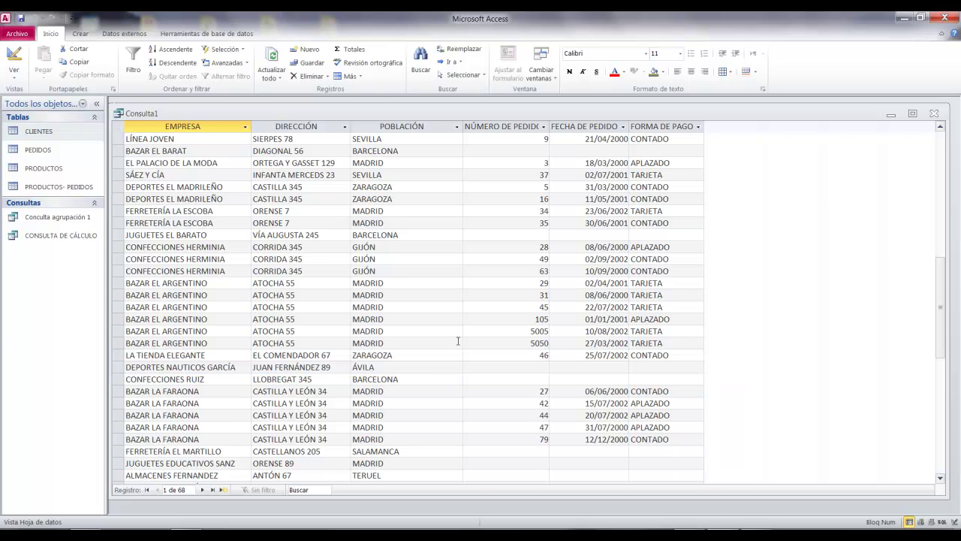
- Return the query to design view and review option 3 of the CLIENTES–PEDIDOS join properties, cancelling without changing the join
left_click(13, 56)
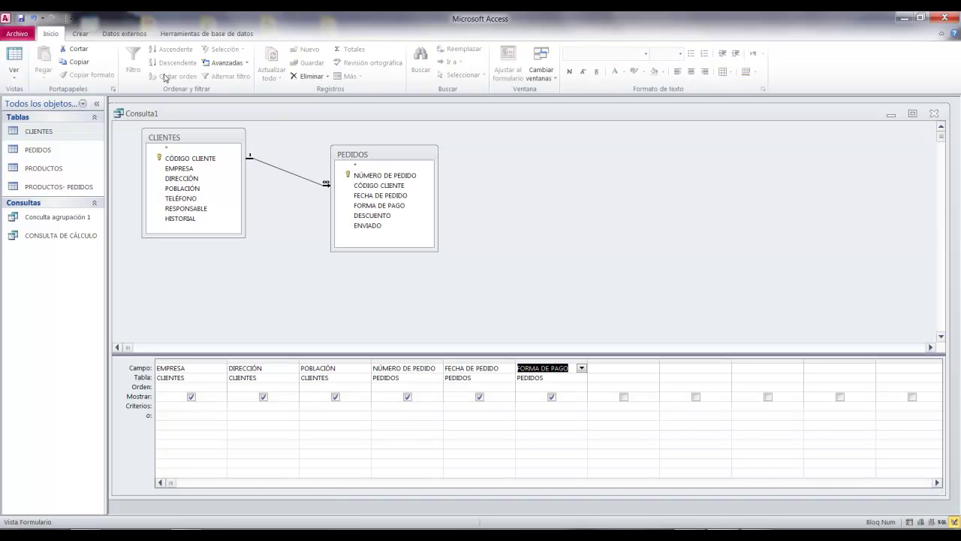
double_click(287, 176)
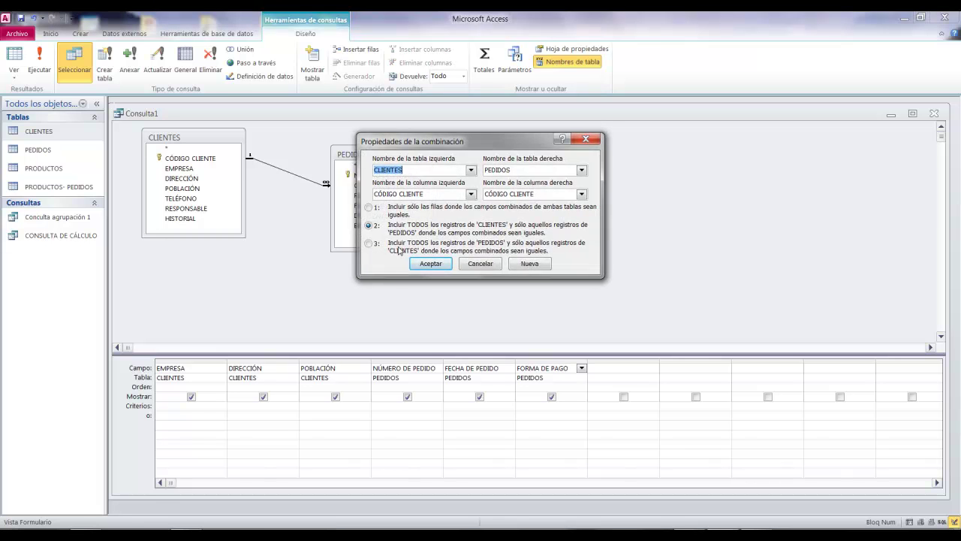
key("ctrl+1")
left_click(318, 228)
mouse_move(423, 240)
left_mouse_down()
mouse_move(615, 274)
mouse_move(899, 304)
left_mouse_up()
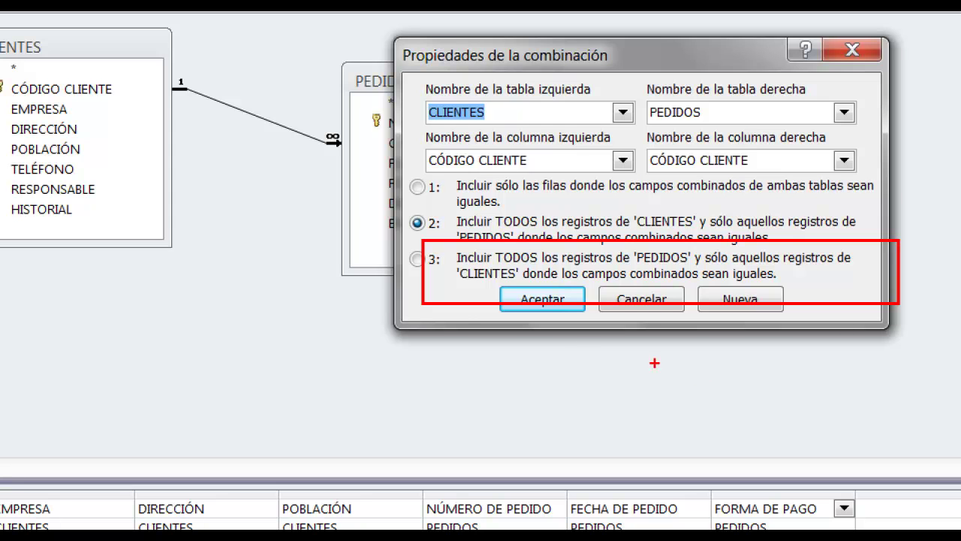
left_click_drag(422, 278, 400, 347)
left_click_drag(257, 122, 227, 339)
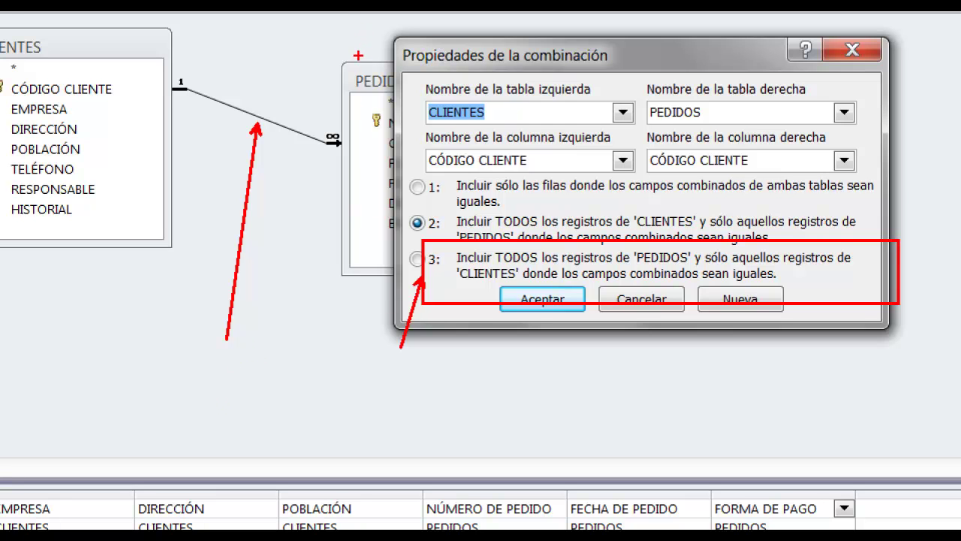
left_click_drag(347, 69, 303, 14)
left_click_drag(138, 233, 263, 351)
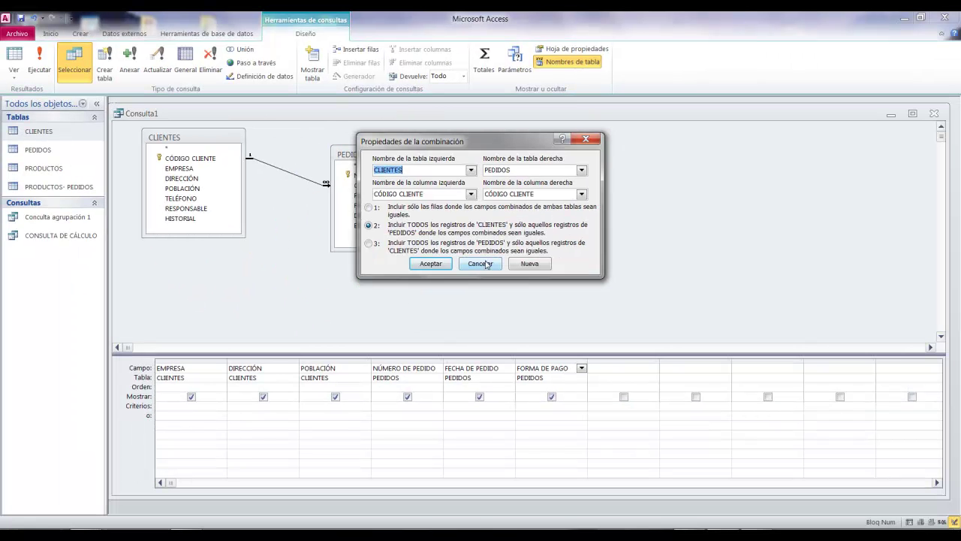
left_click(486, 265)
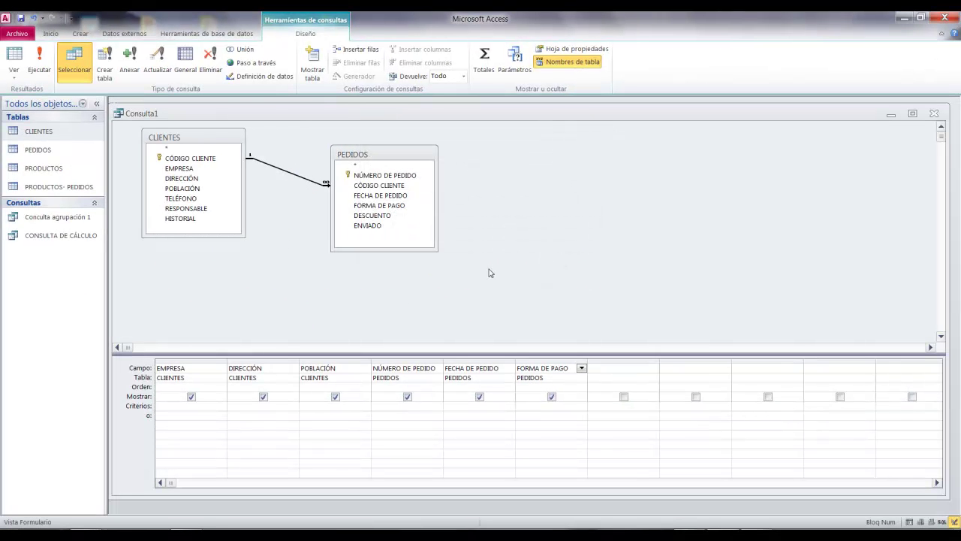